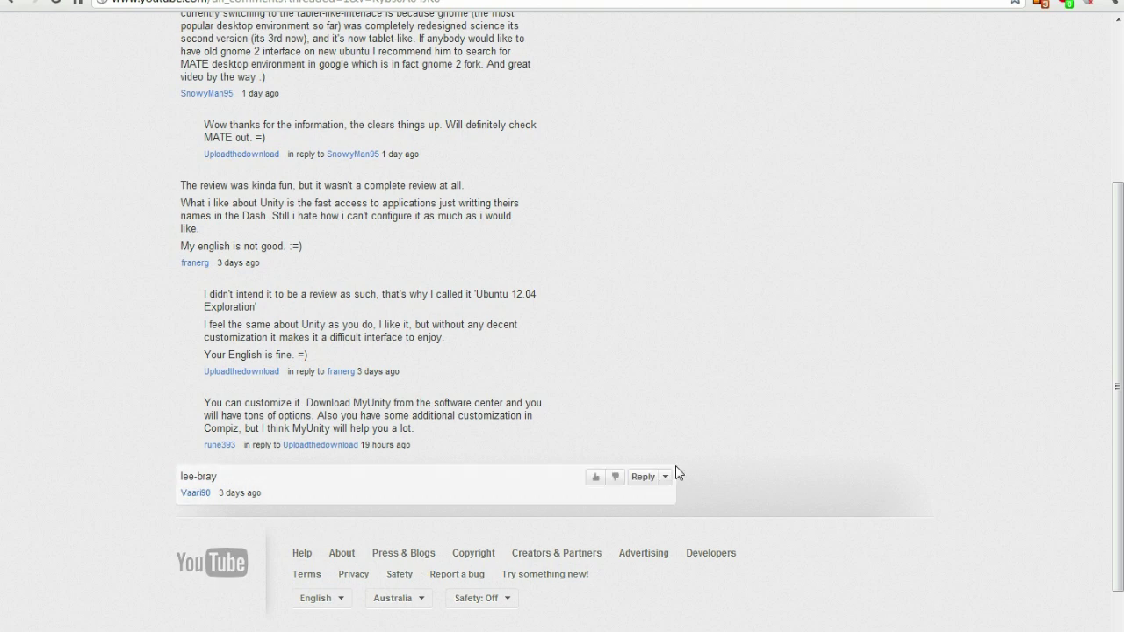
Scroll through the YouTube video's comments, then switch back to the Ubuntu VM desktop
scroll(676, 471, up, 4)
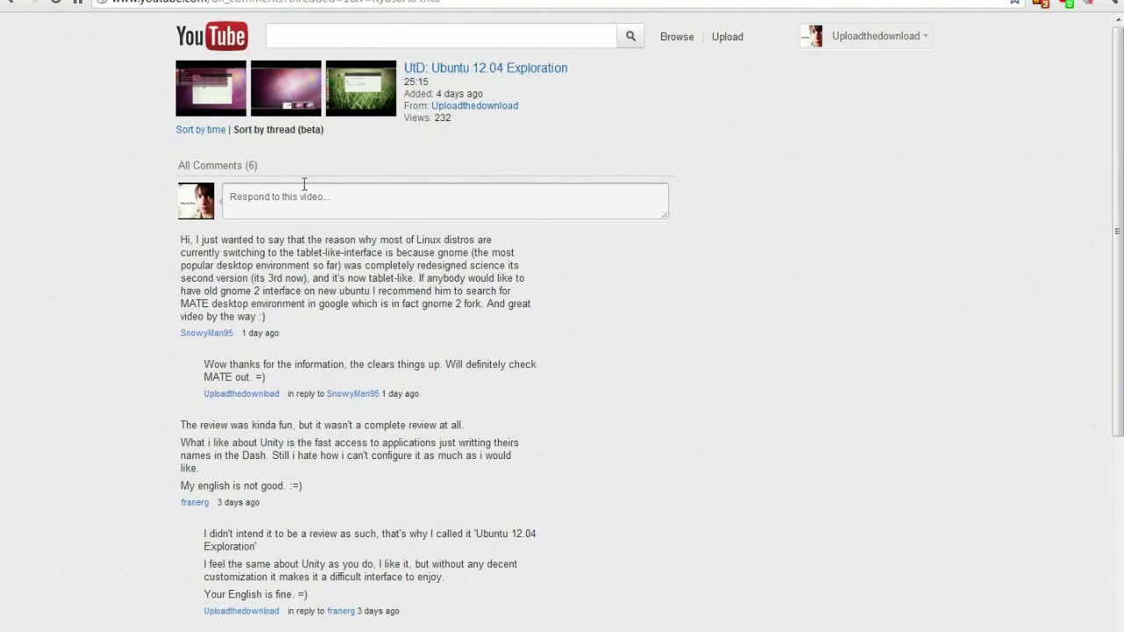
scroll(326, 397, down, 2)
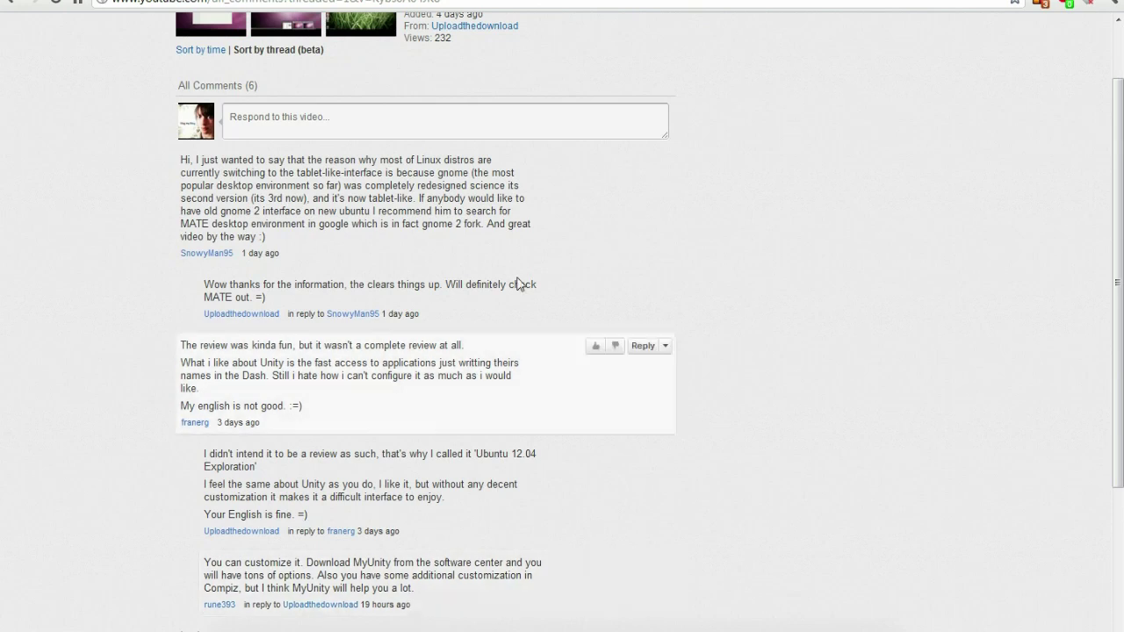
scroll(886, 263, down, 5)
scroll(887, 263, up, 4)
scroll(883, 250, down, 2)
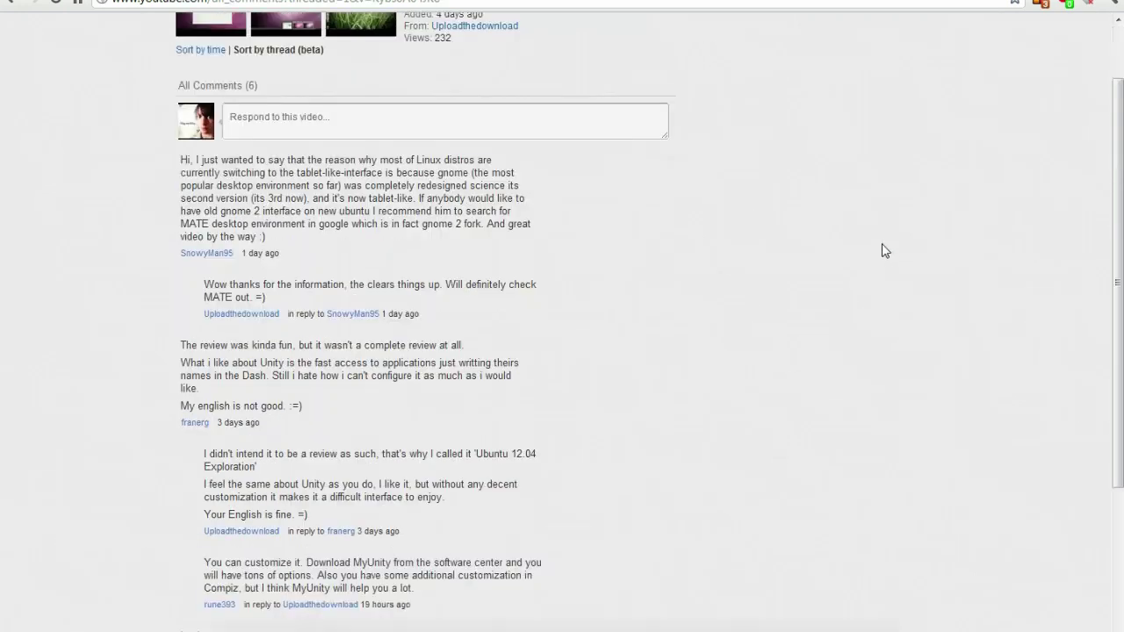
mouse_move(746, 628)
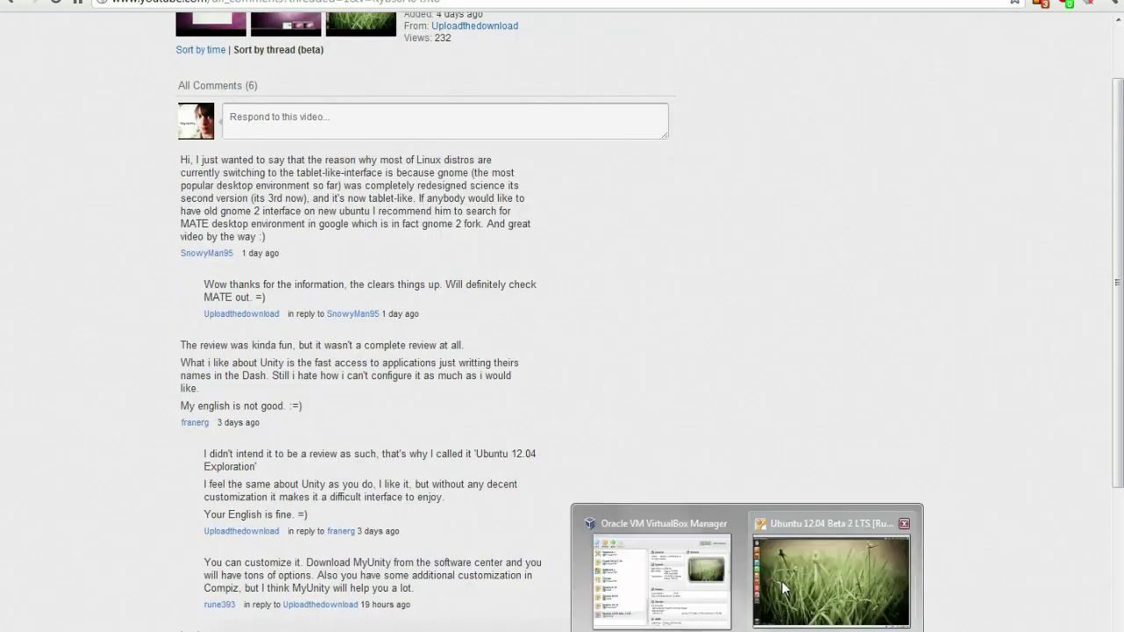
click(856, 562)
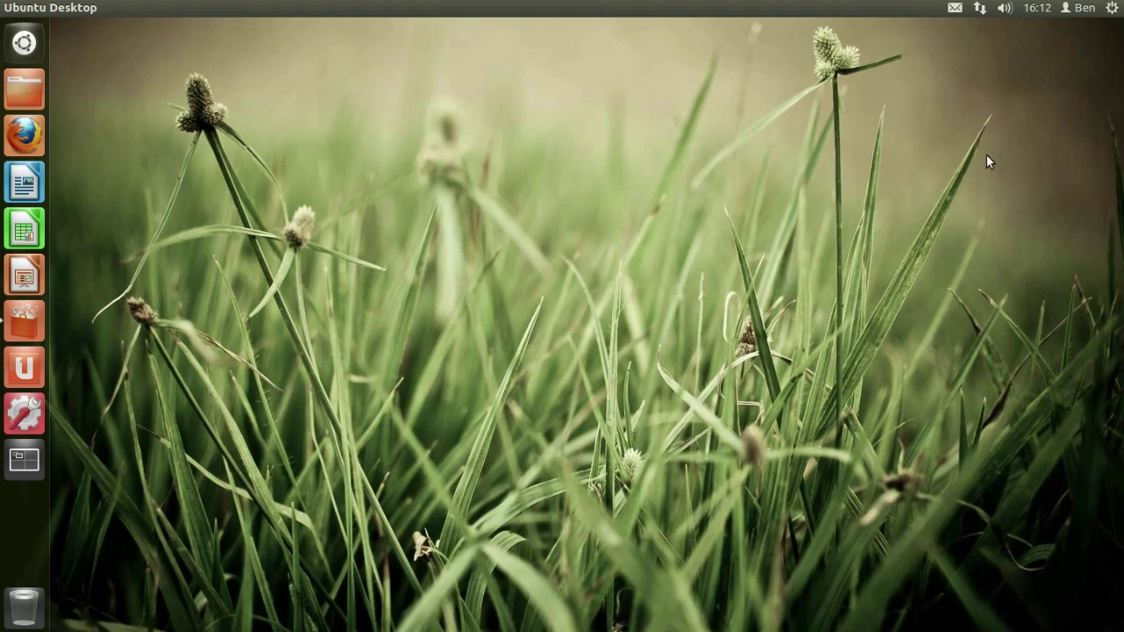
Open Change Desktop Background from the desktop menu and move the Appearance window up
right_click(398, 247)
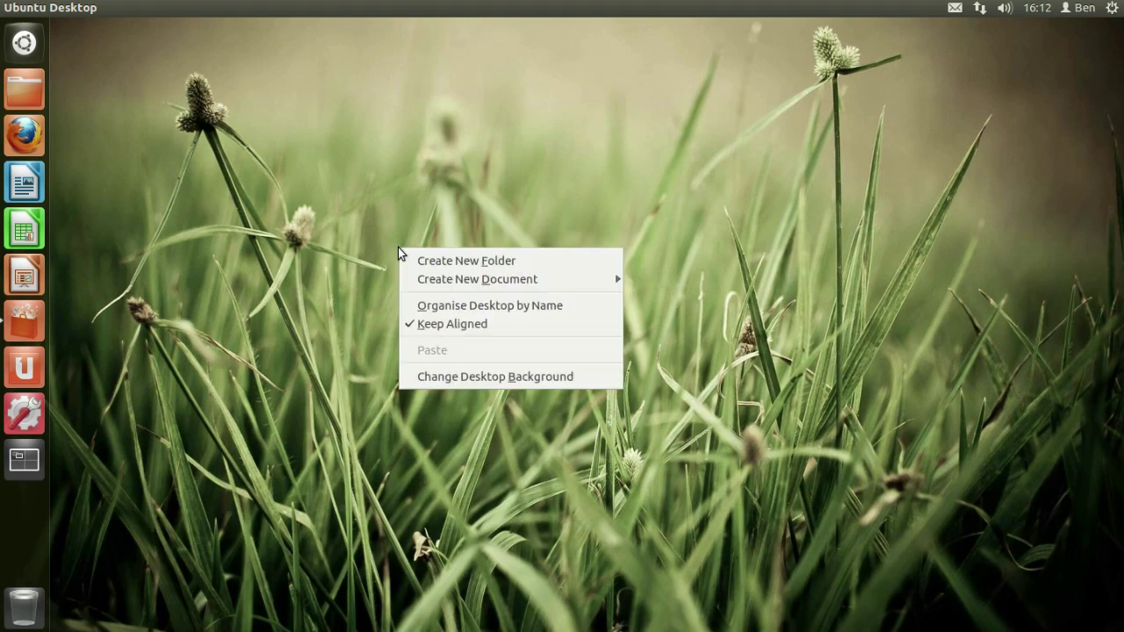
click(463, 381)
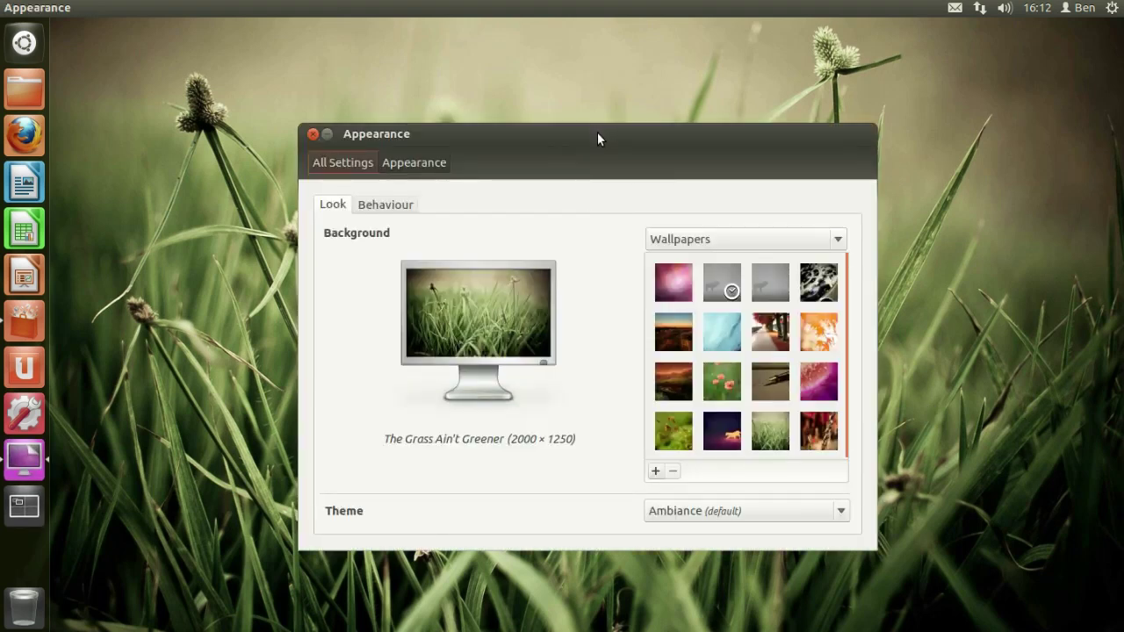
drag(597, 134, 689, 98)
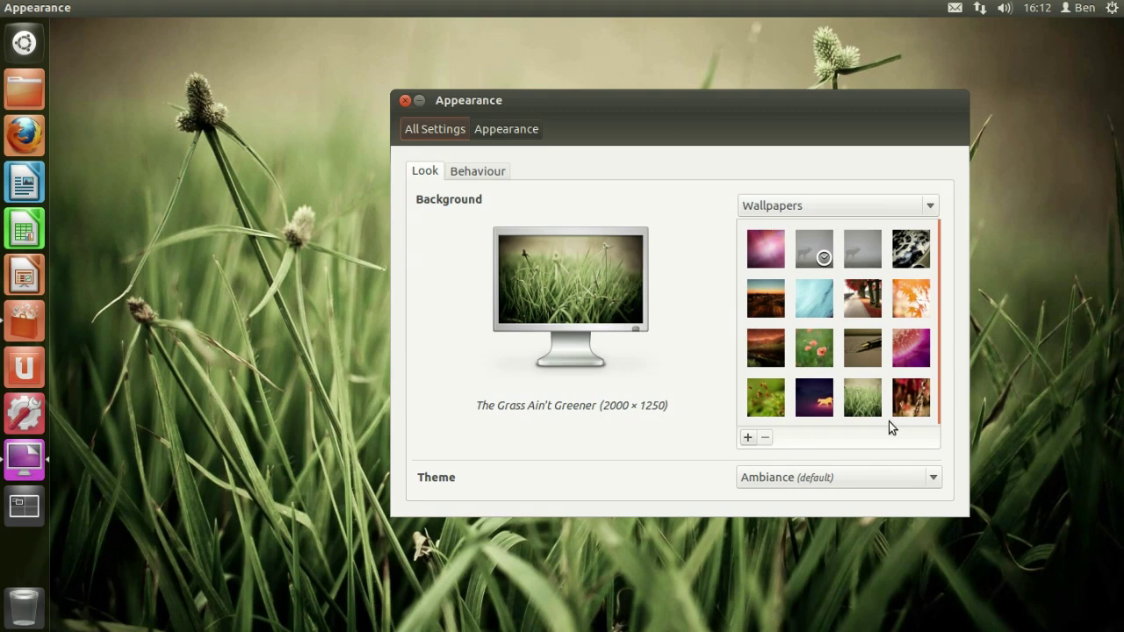
Try Radiance and the light-blue and Momiji Dream wallpapers, then restore grass with Ambiance
click(807, 479)
click(770, 504)
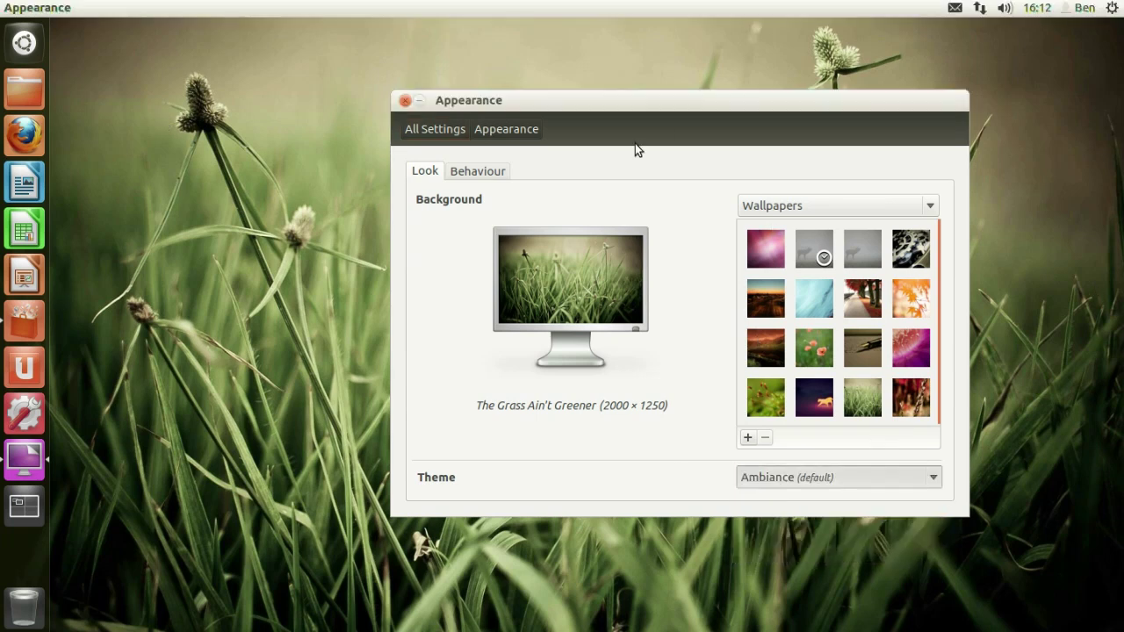
click(828, 301)
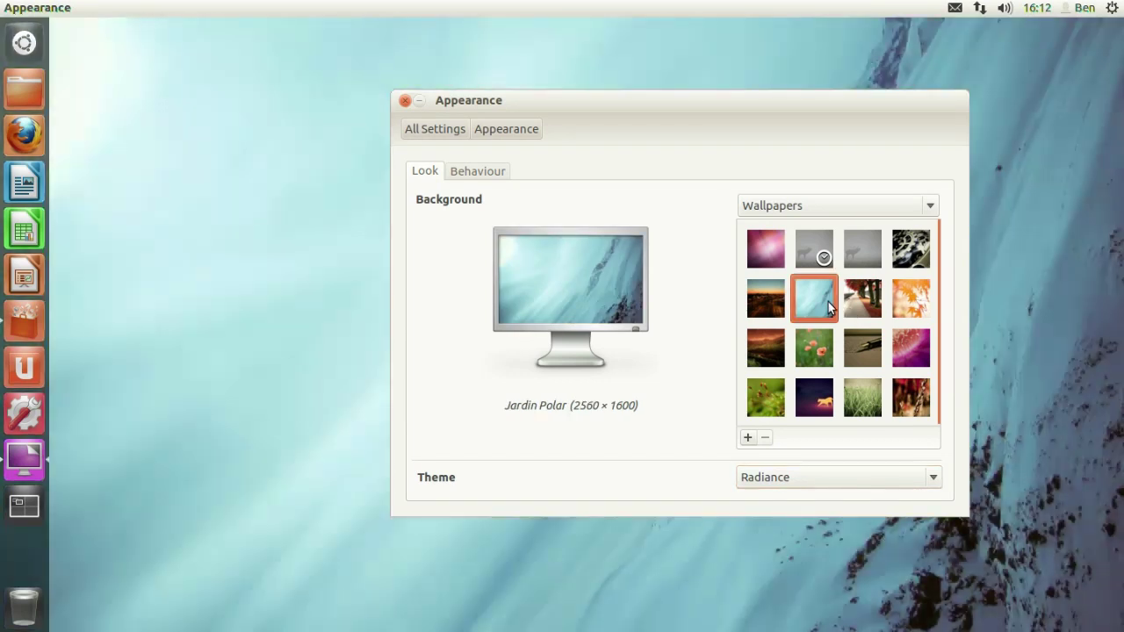
click(910, 305)
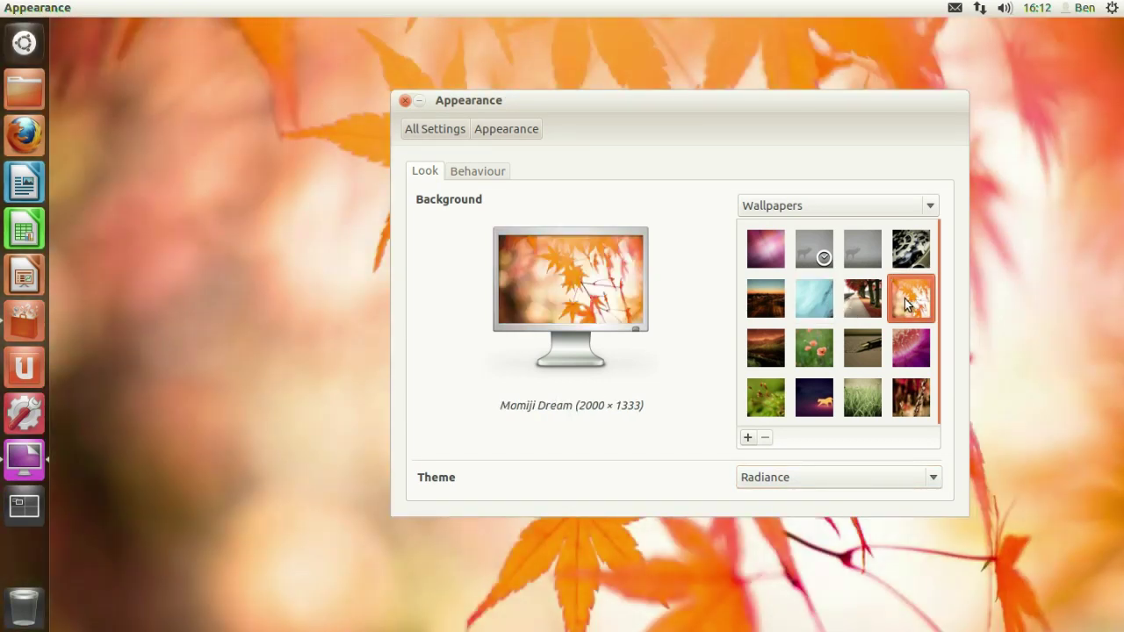
click(875, 402)
click(803, 476)
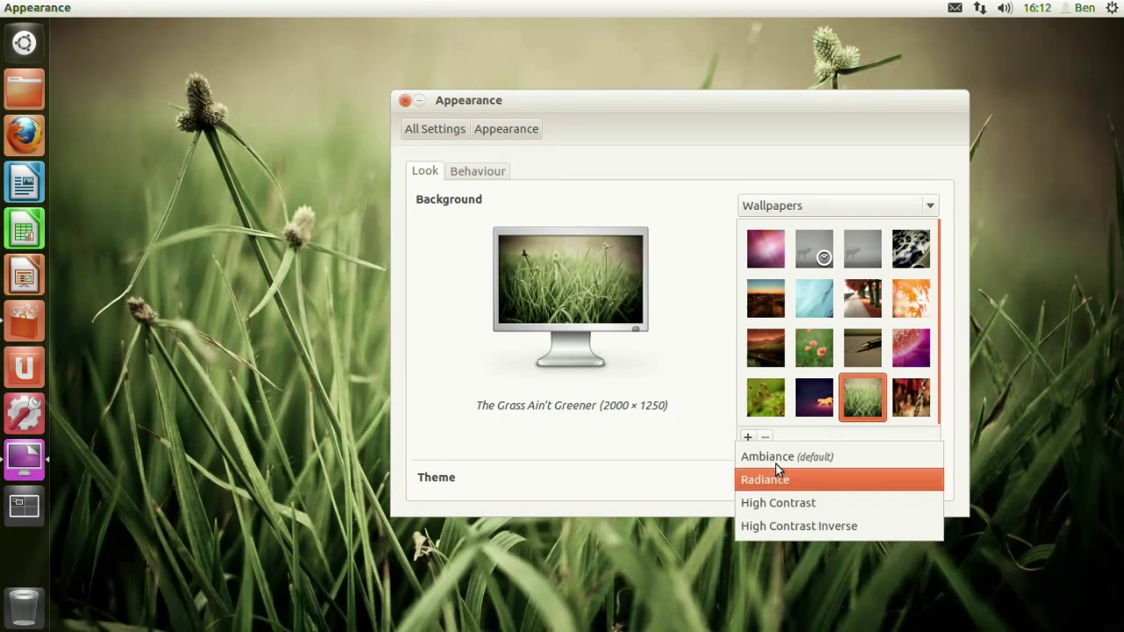
click(775, 454)
Turn launcher auto-hide on and back off in the Behavior settings
click(478, 171)
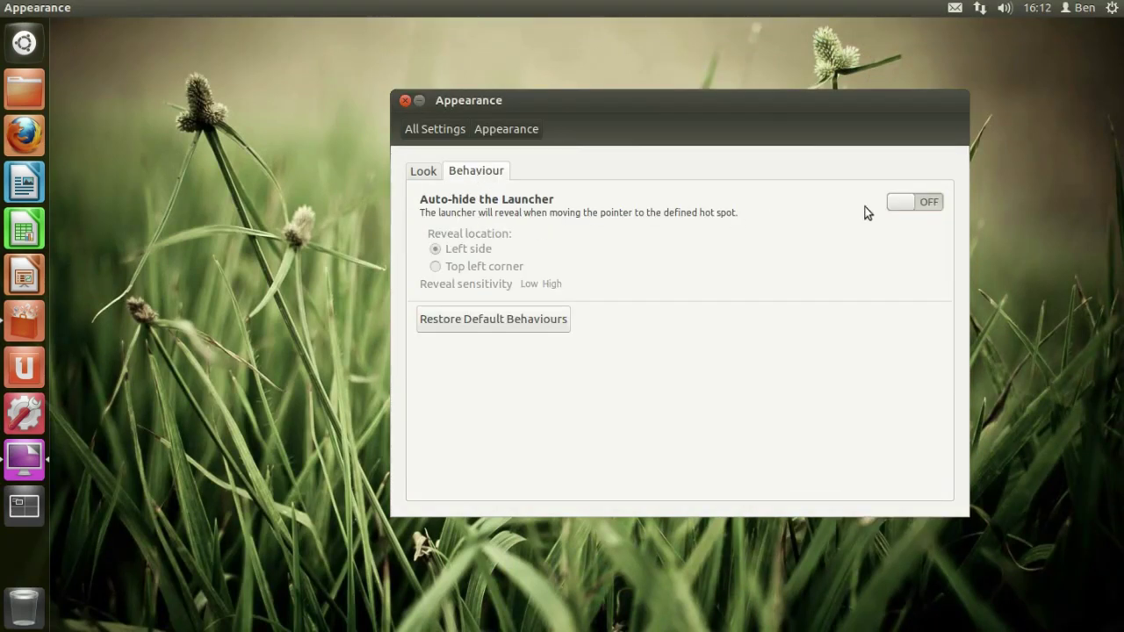
click(922, 205)
click(917, 208)
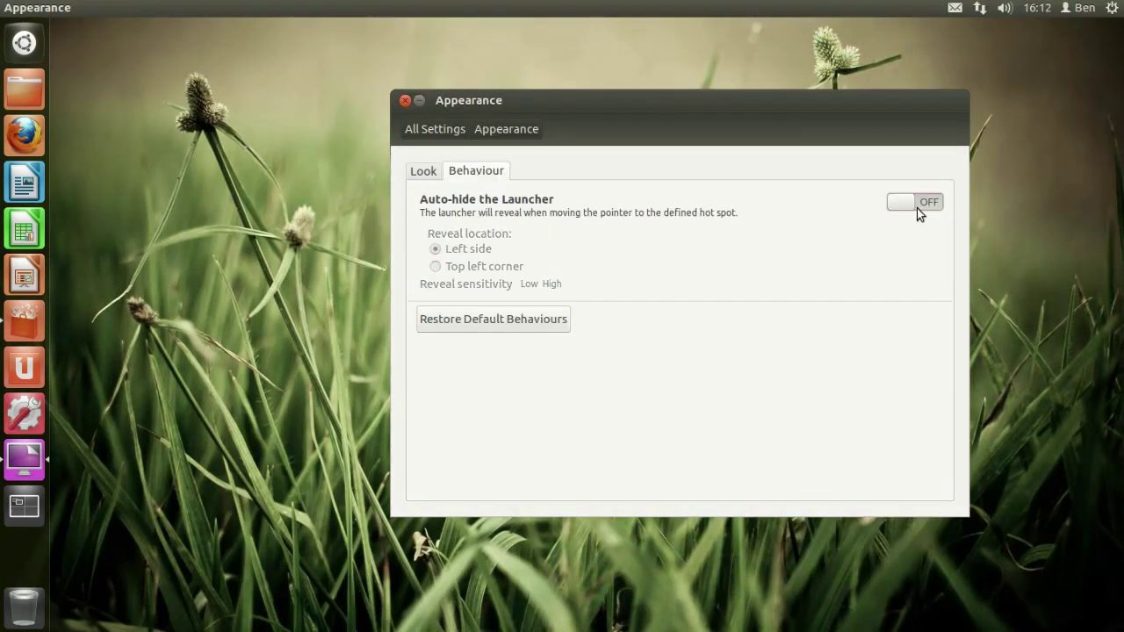
click(432, 174)
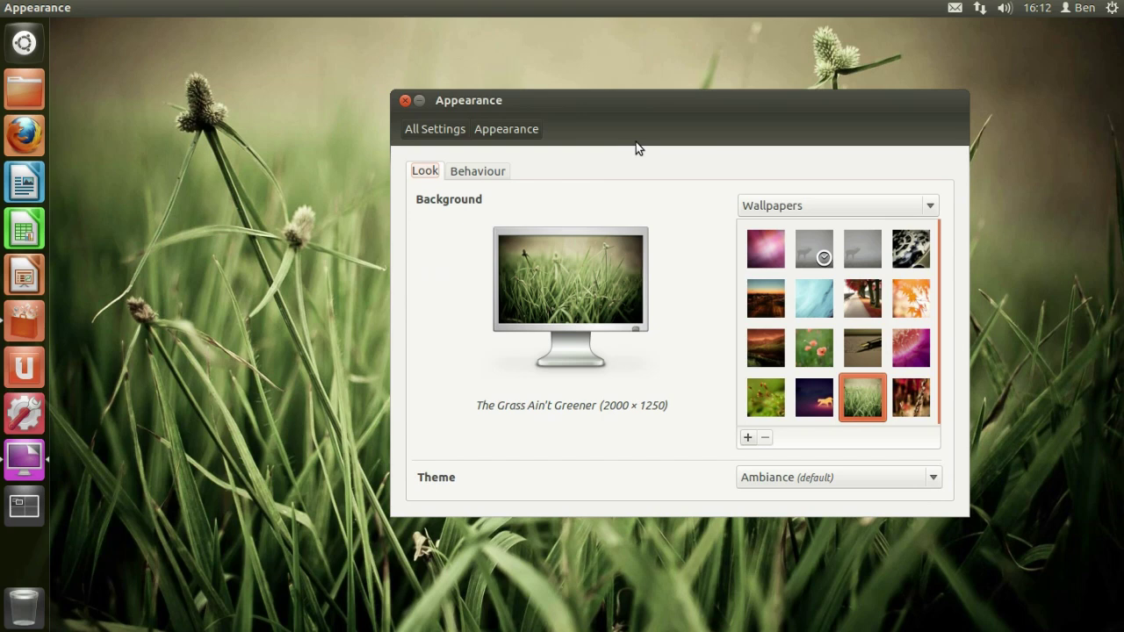
Preview the Mount Snowdon, Wales wallpaper, then set The Grass Ain't Greener again
click(764, 360)
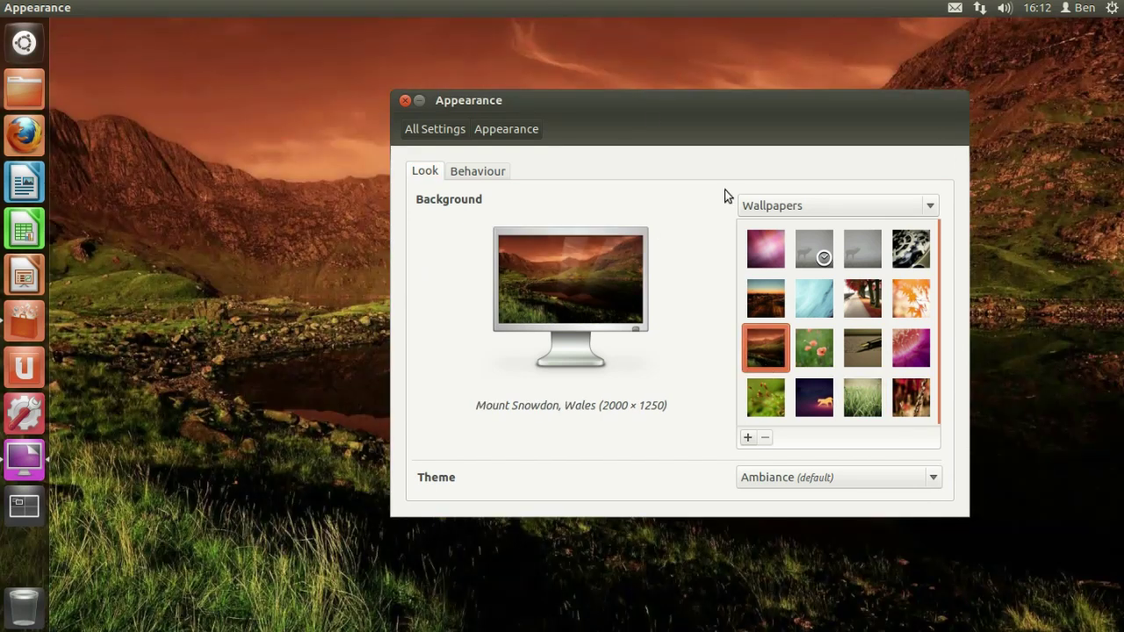
drag(622, 150, 622, 87)
click(848, 386)
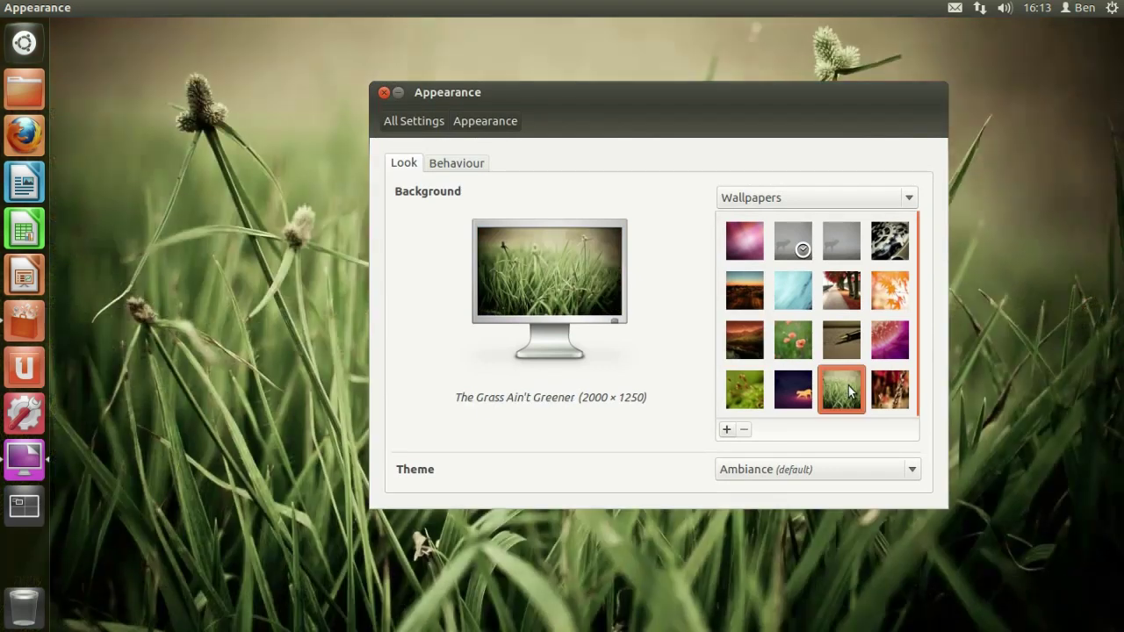
Close Appearance and highlight the YouTube comment recommending MyUnity from the software centre
click(383, 92)
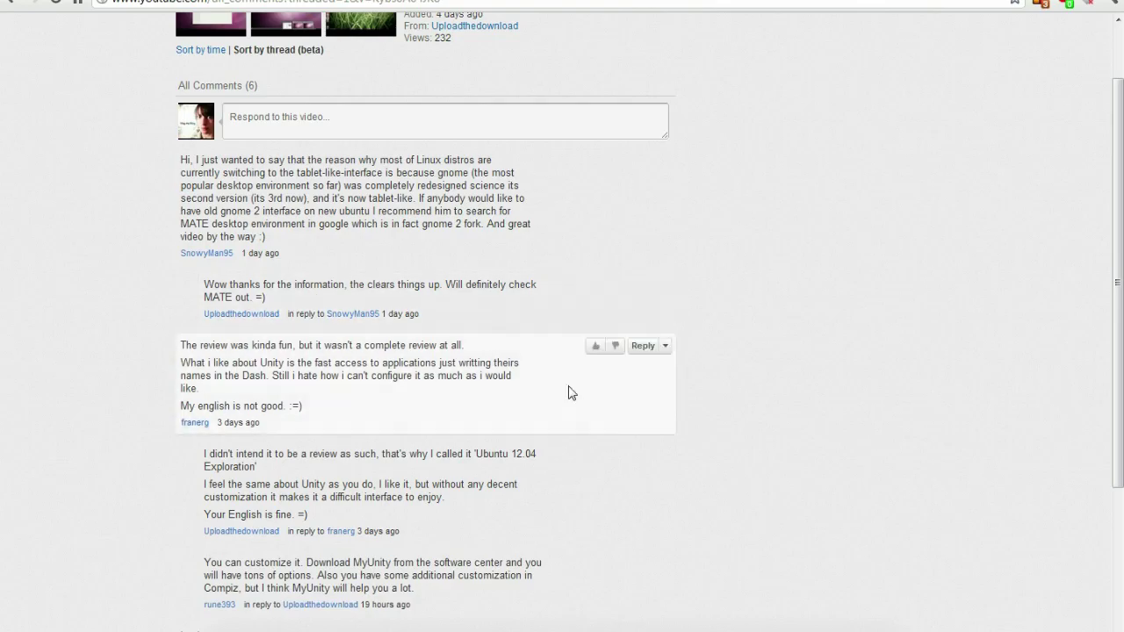
scroll(567, 387, down, 3)
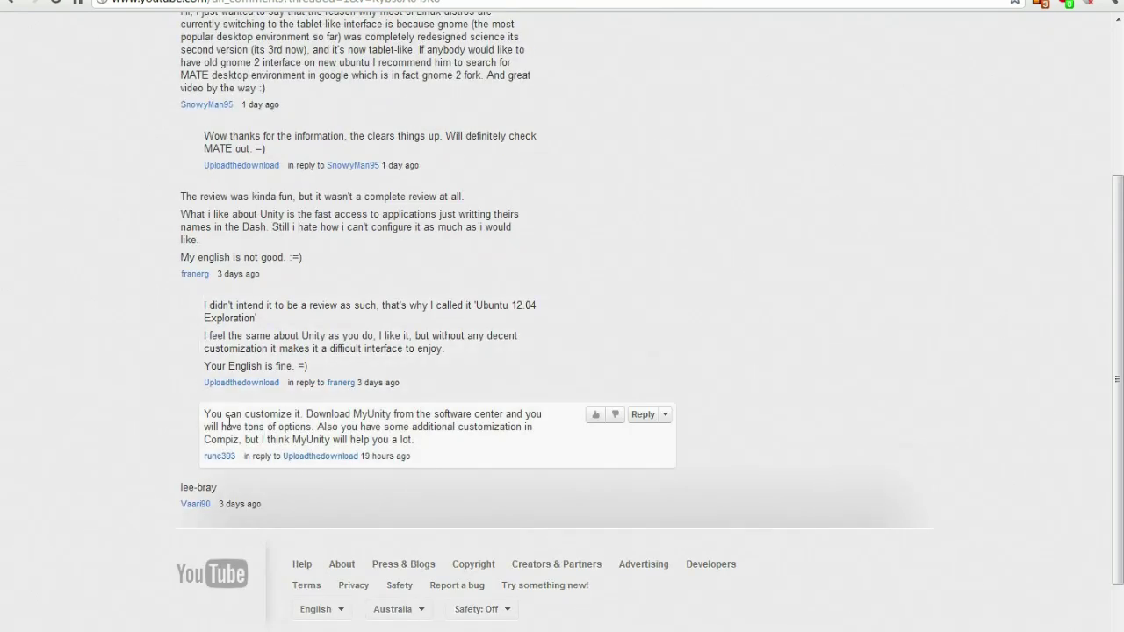
drag(216, 414, 457, 416)
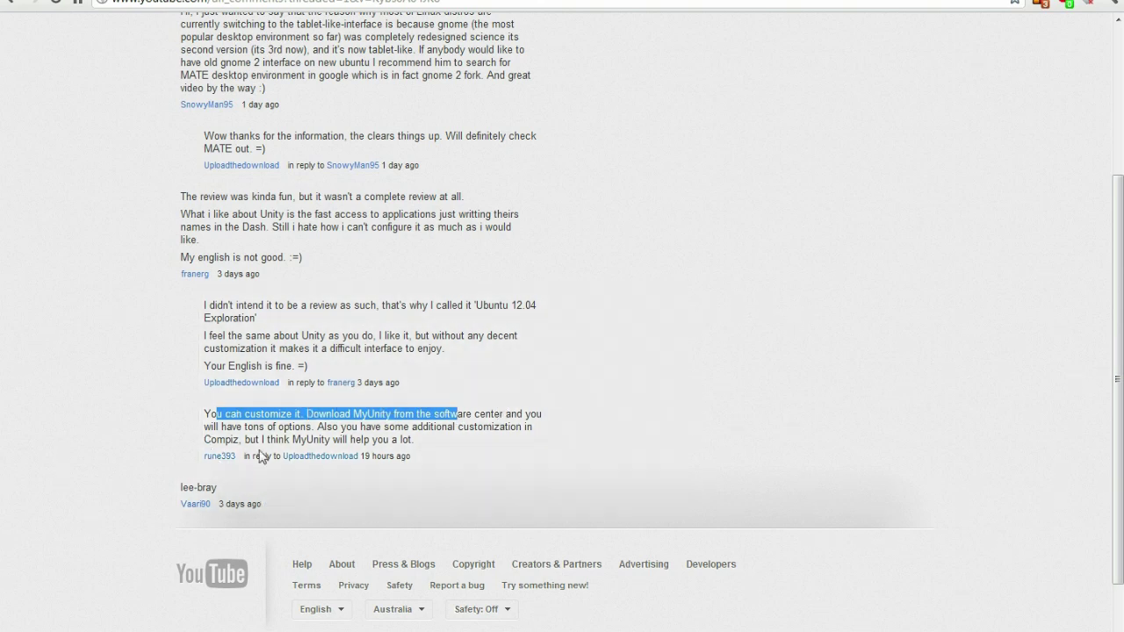
click(746, 627)
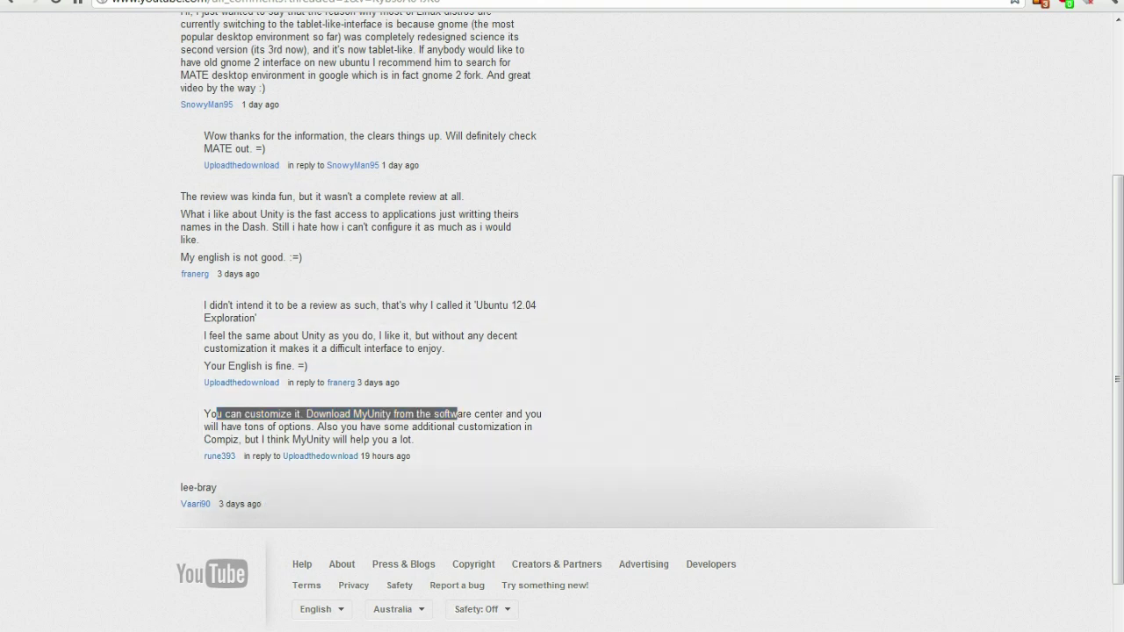
Open Ubuntu Software Centre, search for 'MyUnity' and select the MyUnity result
click(786, 579)
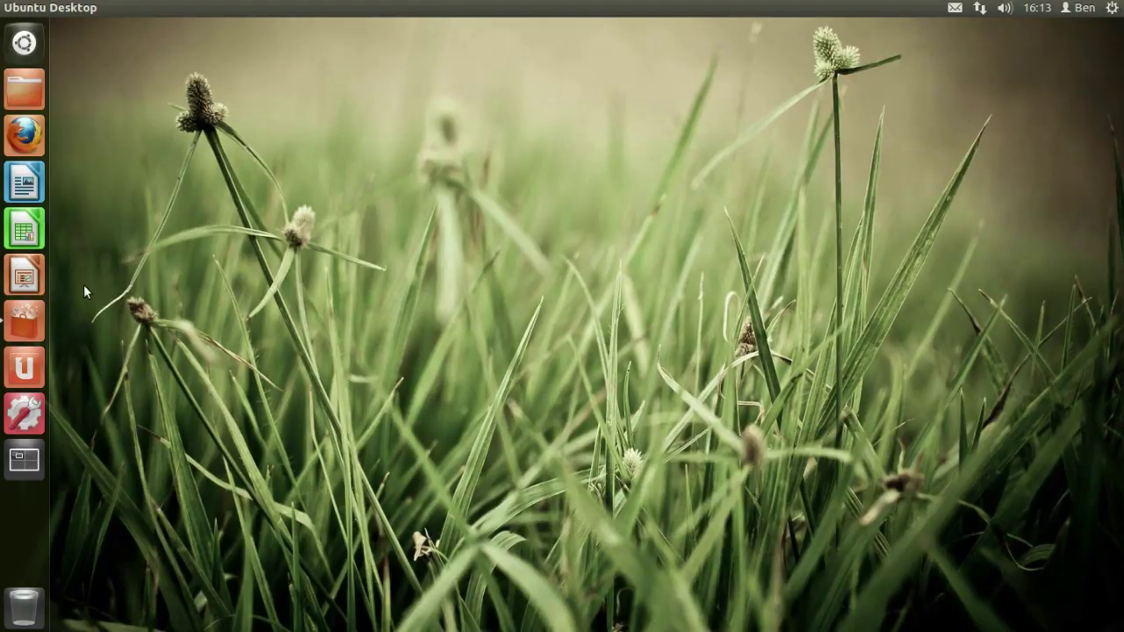
click(36, 326)
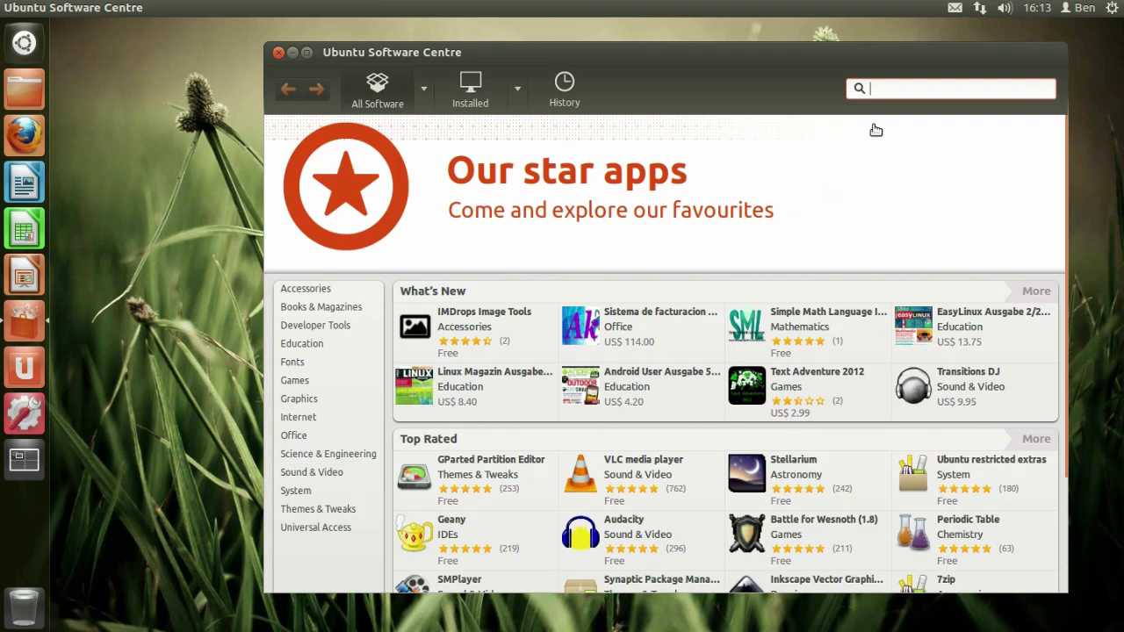
text(MyUnity)
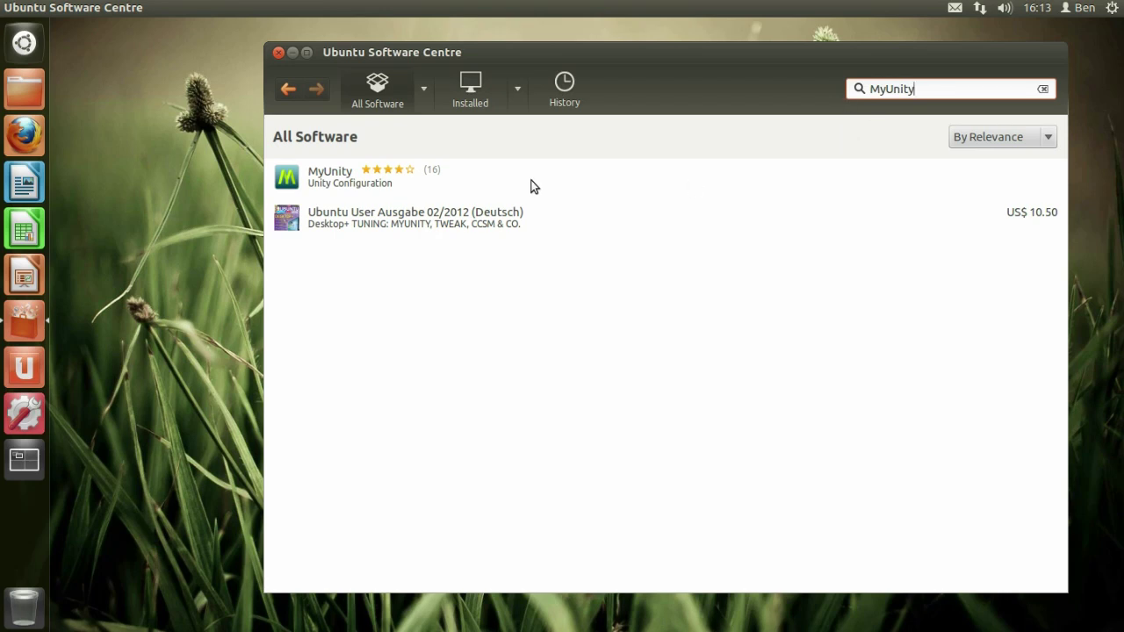
click(904, 169)
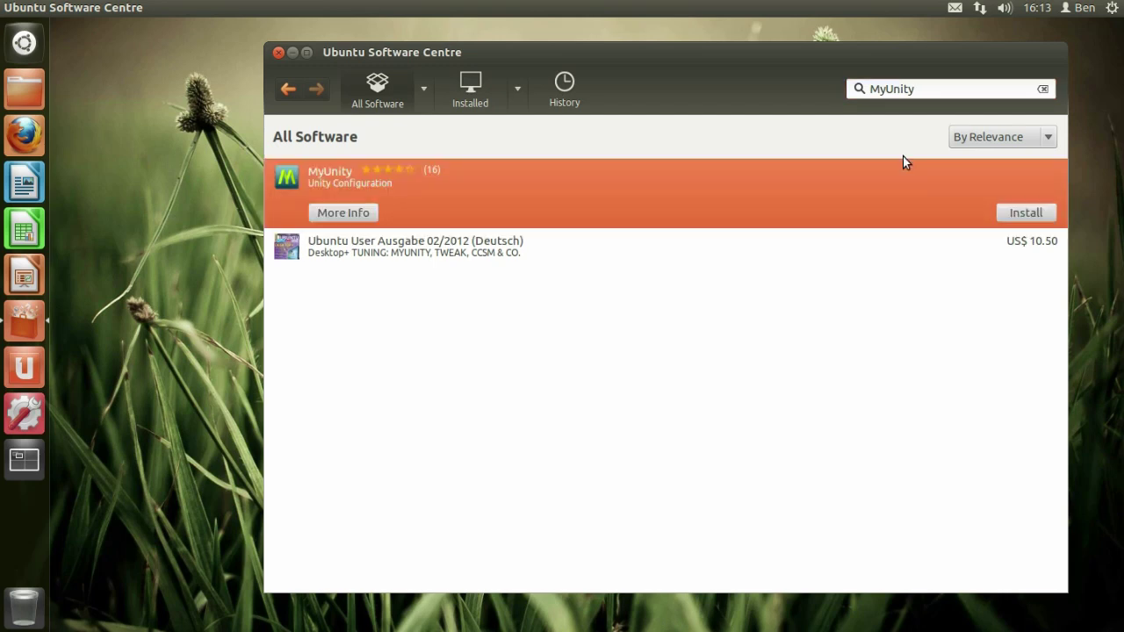
Install MyUnity, authorise it with the account password, and view the download progress
click(1009, 215)
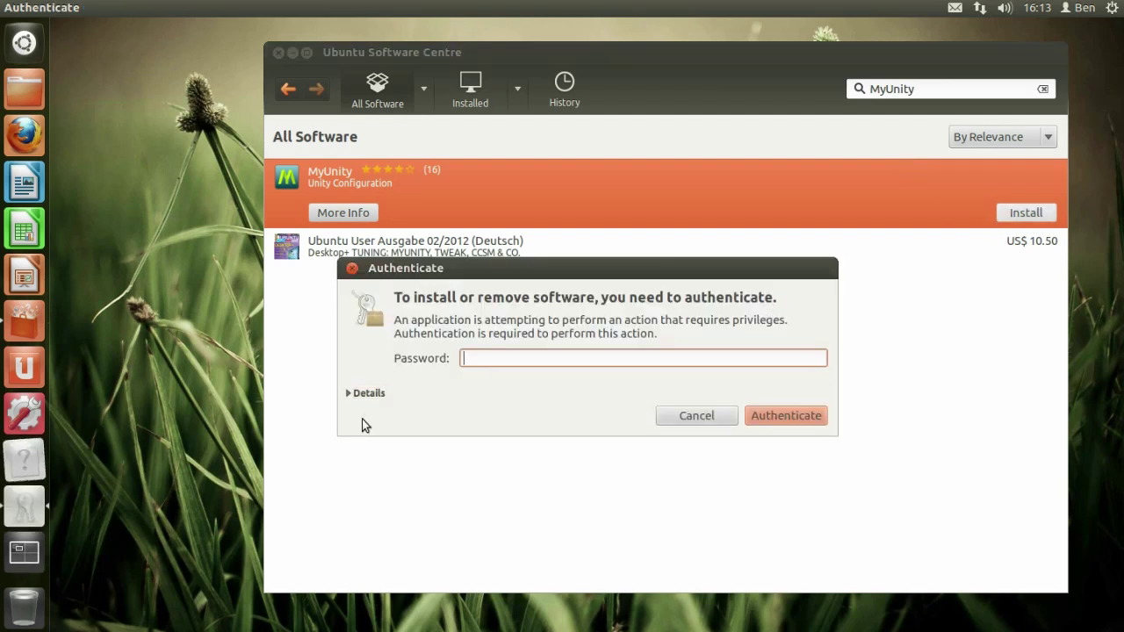
text(******************)
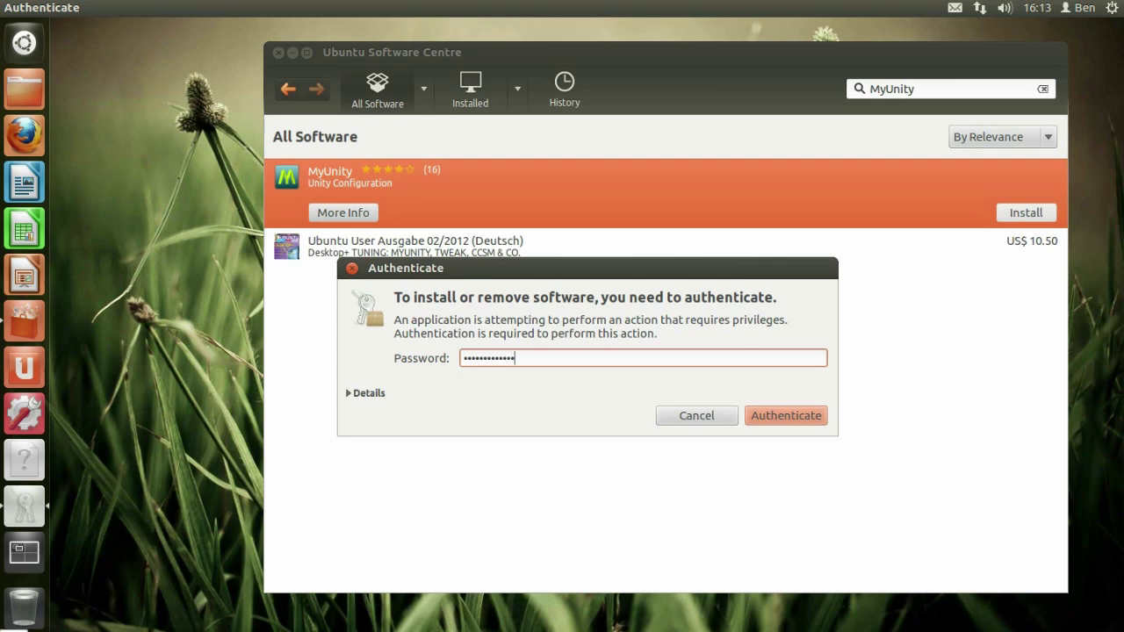
key(Return)
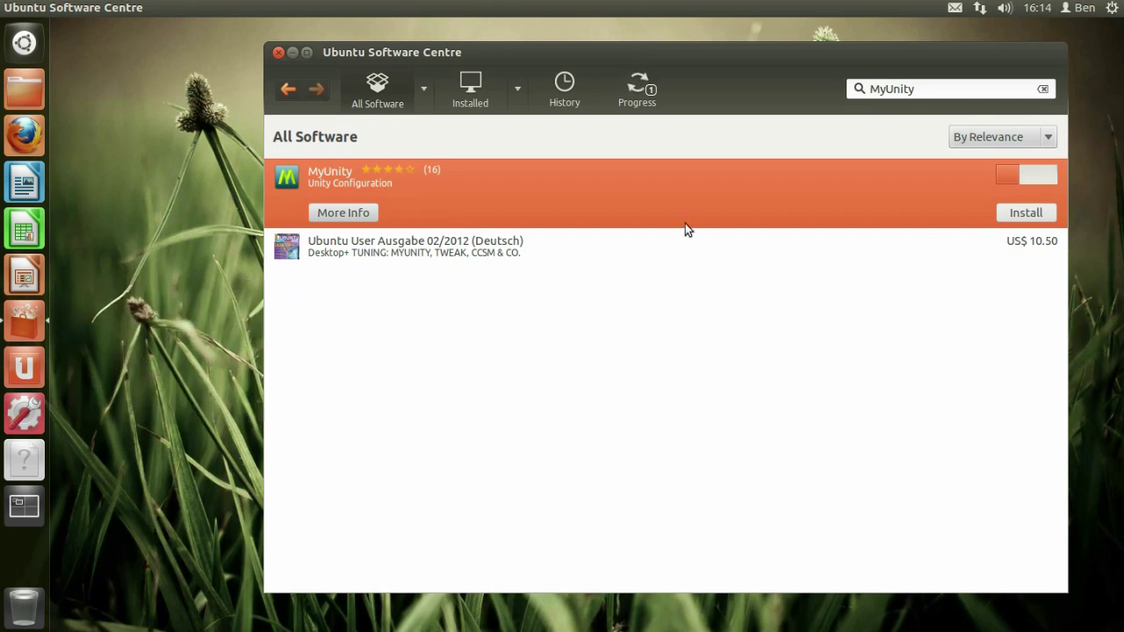
click(644, 90)
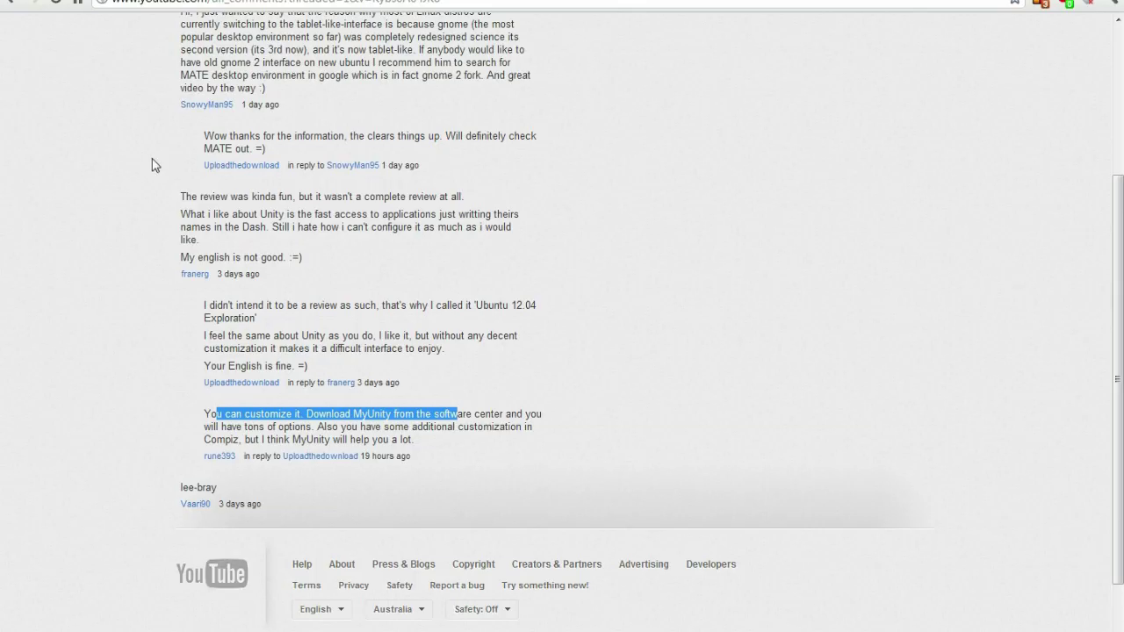
Highlight 'MATE desktop environment' in the YouTube comment, then return to the Ubuntu VM
scroll(152, 165, up, 3)
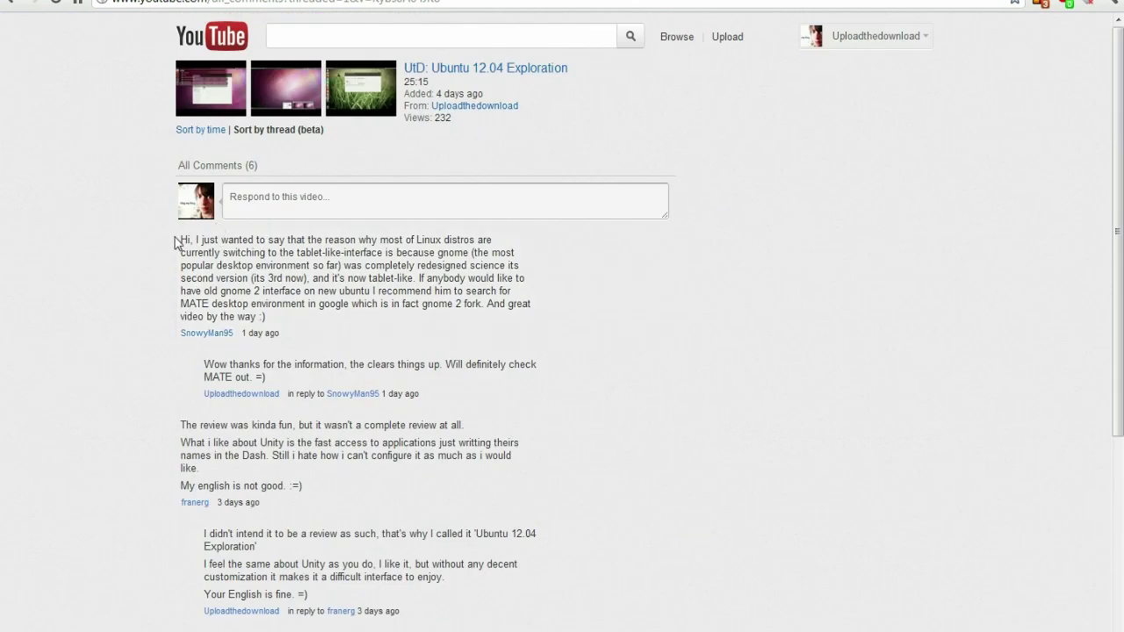
drag(181, 303, 305, 302)
click(829, 283)
mouse_move(783, 628)
click(835, 563)
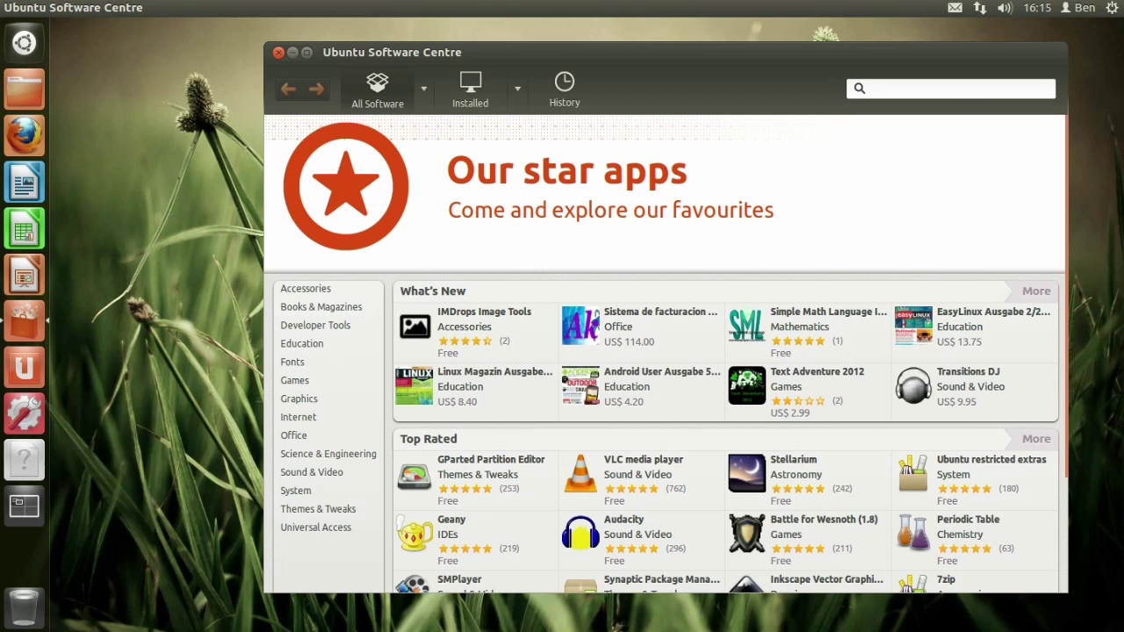
Close Software Centre, launch MyUnity from the launcher, and dismiss the 2D-mode warning
click(277, 53)
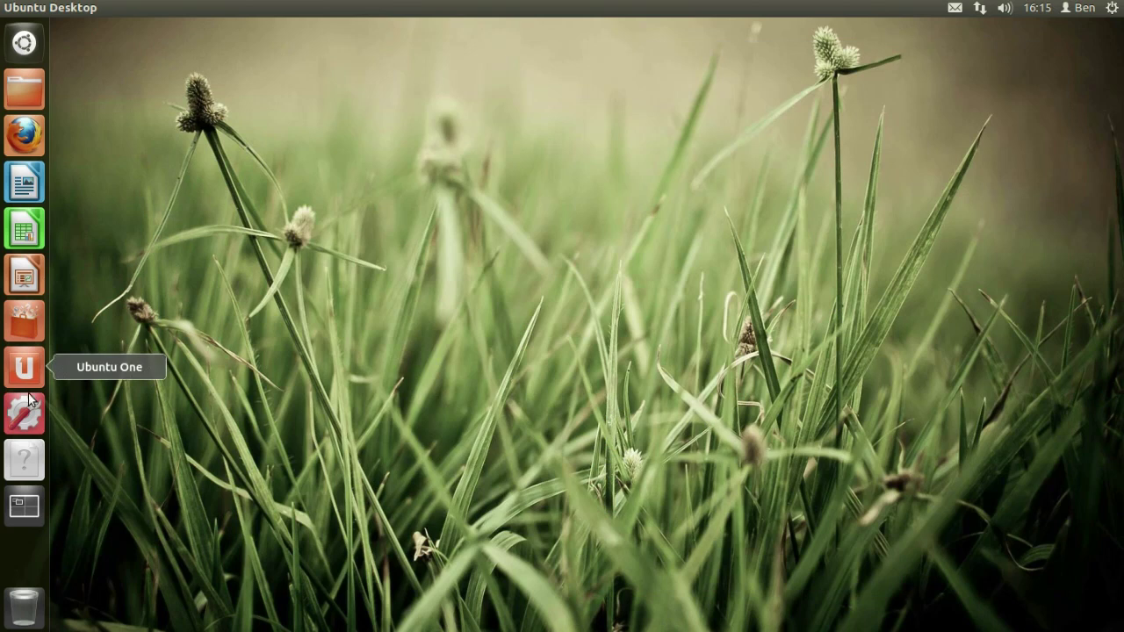
click(32, 458)
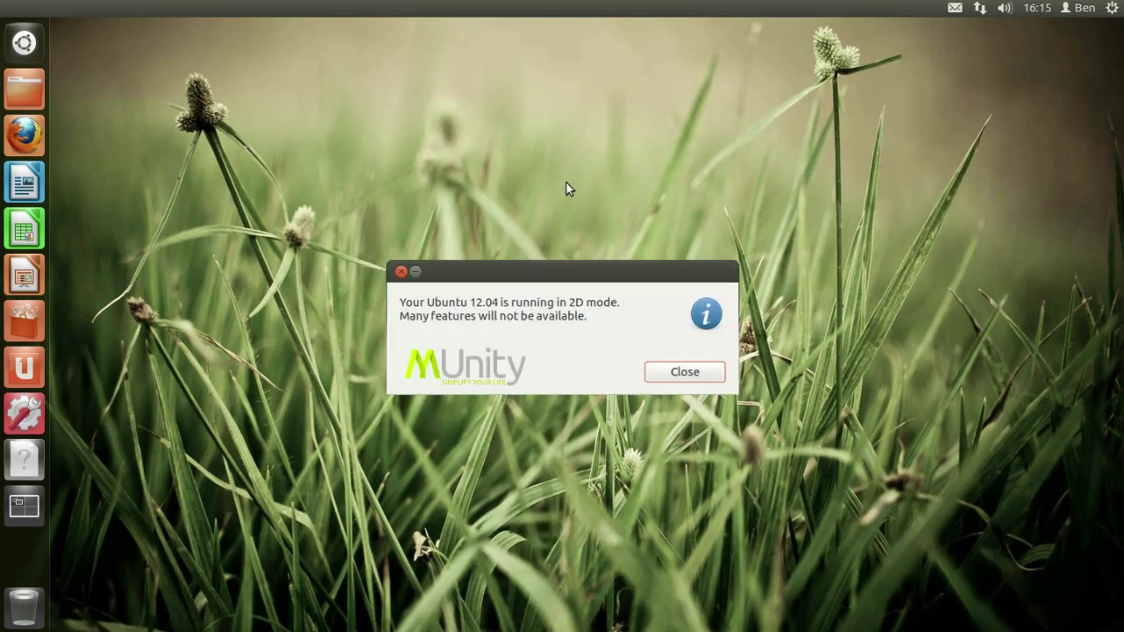
drag(427, 302, 570, 302)
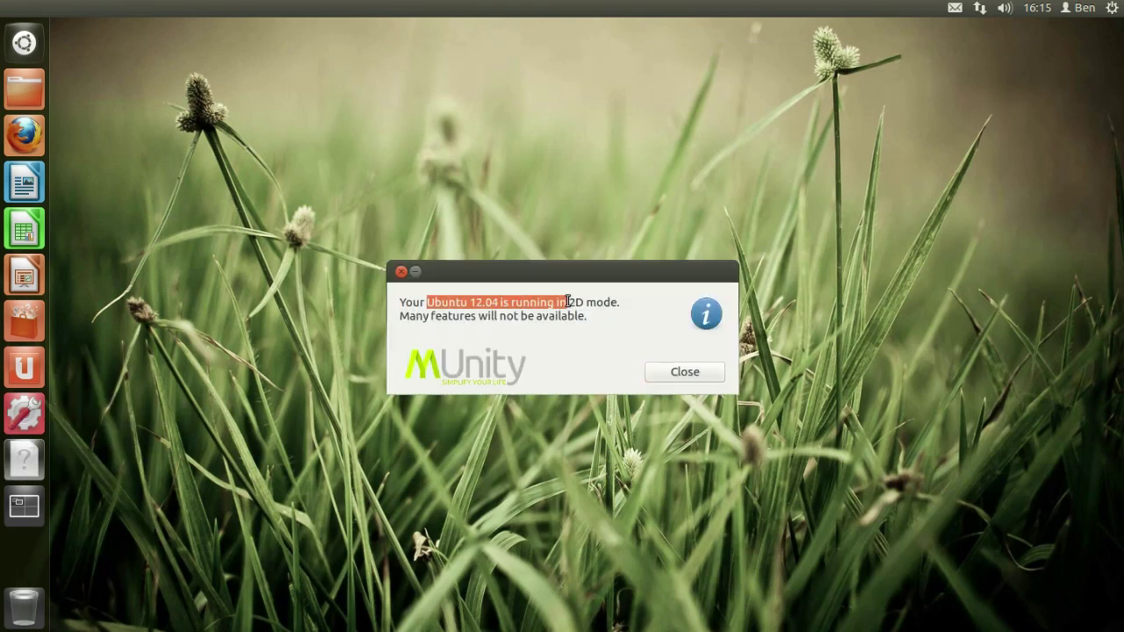
click(569, 333)
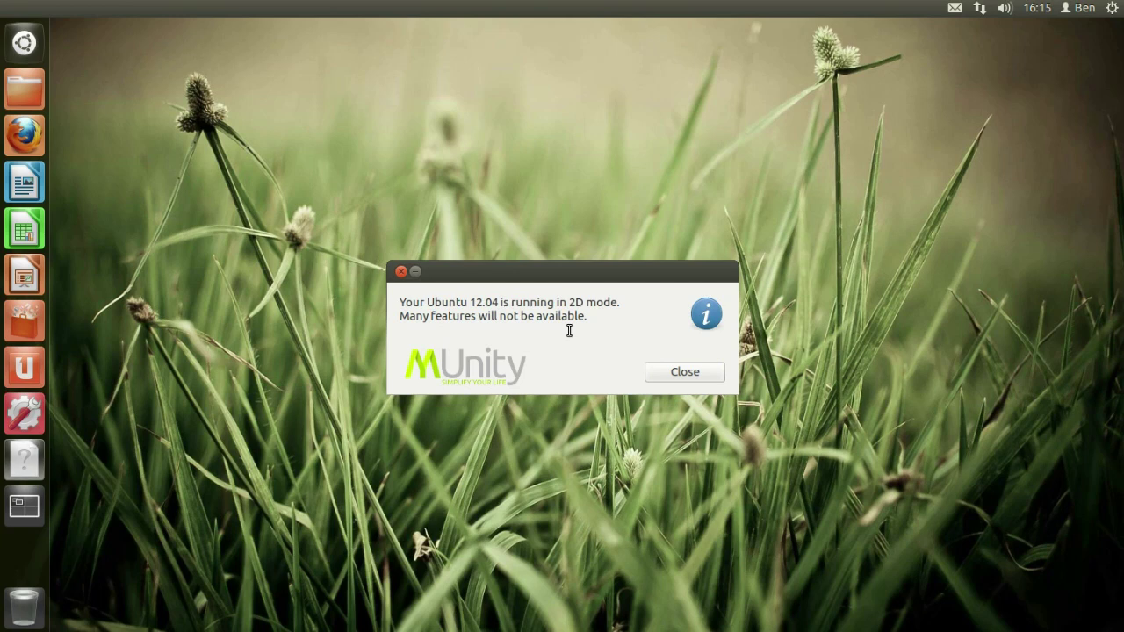
click(686, 385)
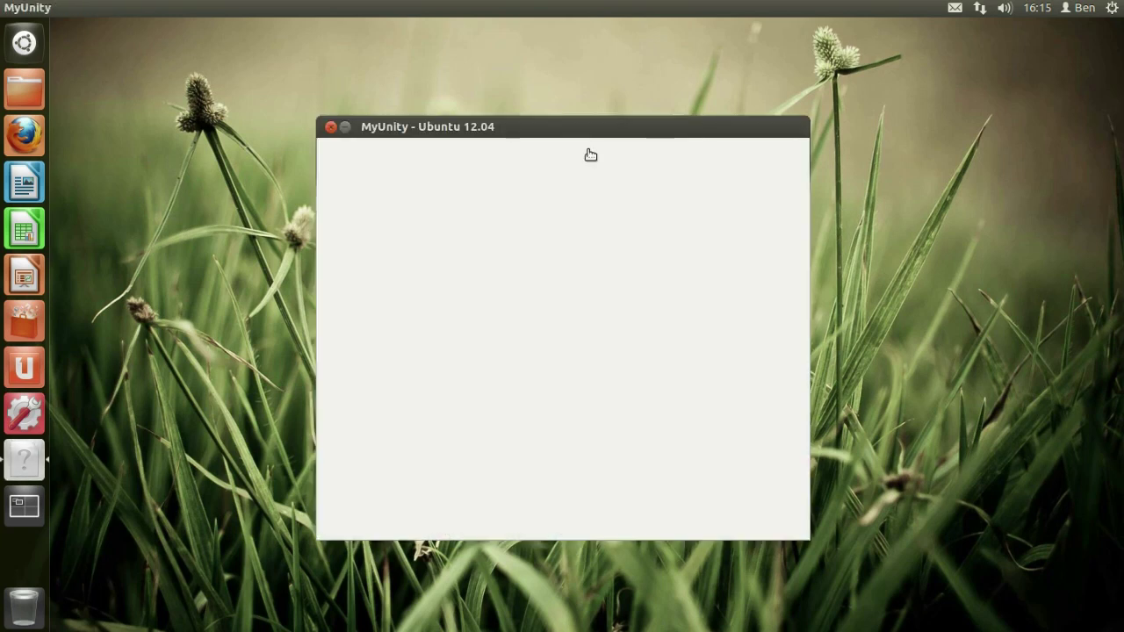
Move the MyUnity window higher and open its dash settings page
drag(581, 129, 569, 68)
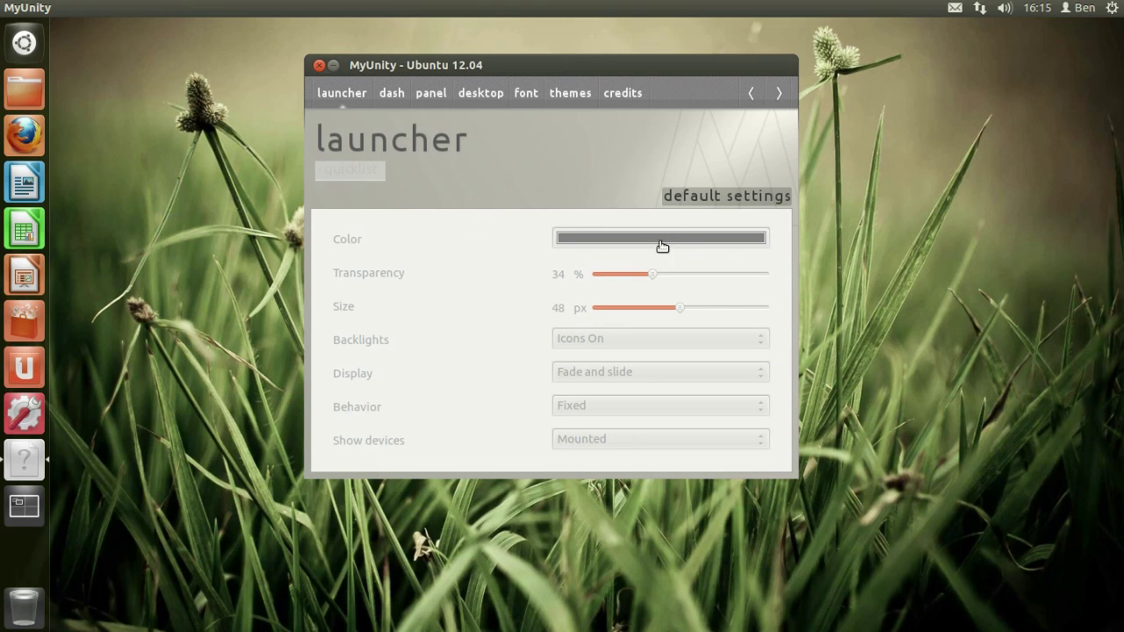
click(390, 94)
click(404, 92)
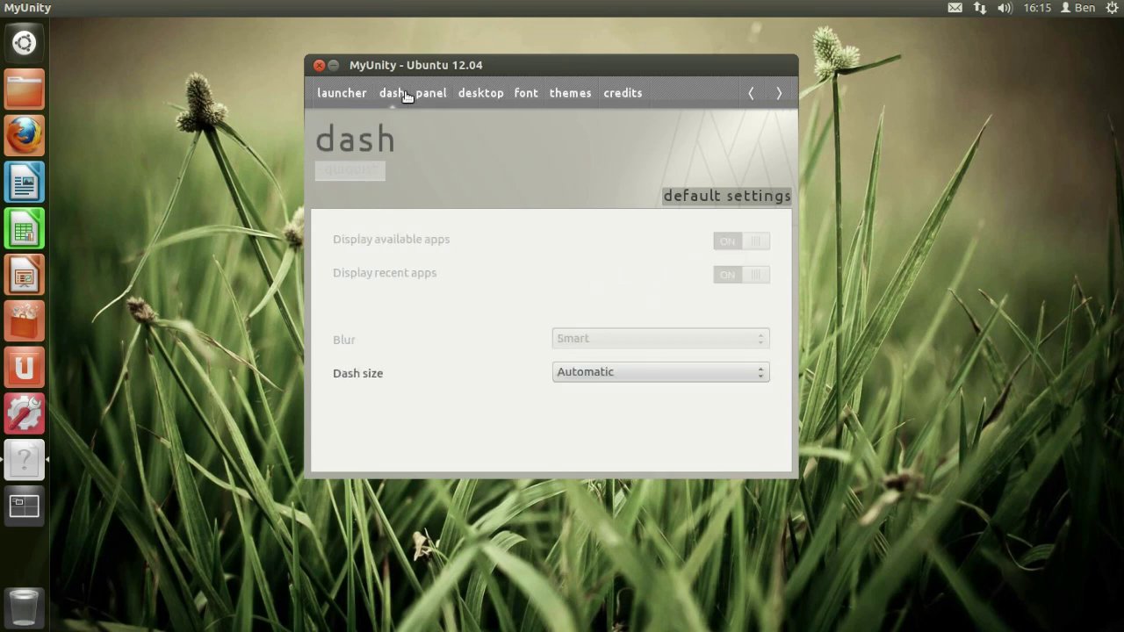
click(349, 93)
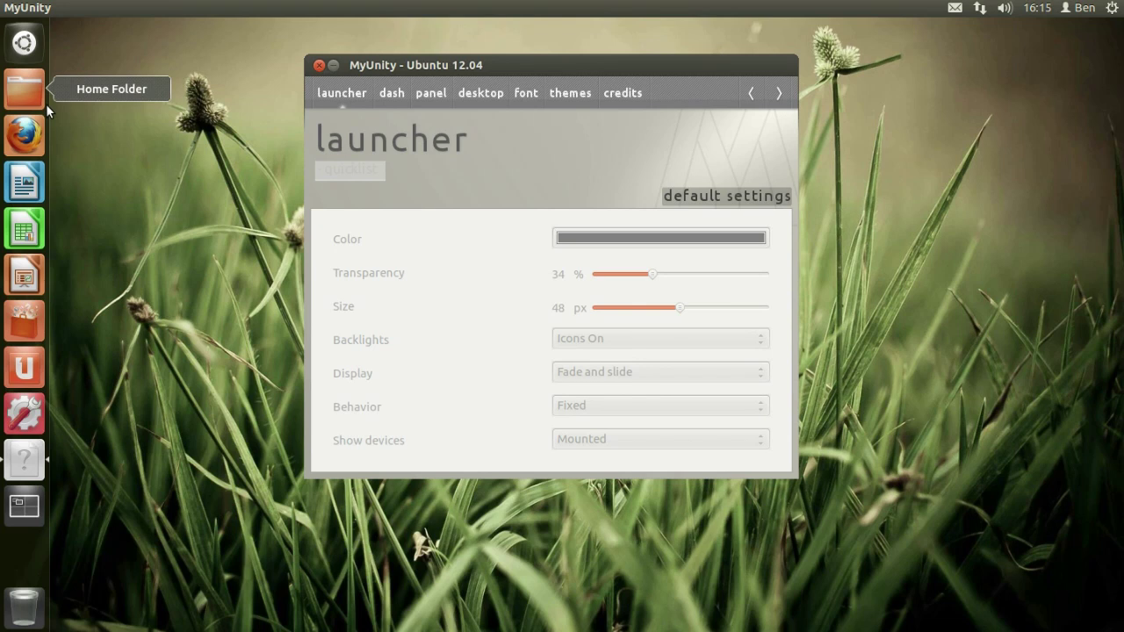
click(384, 97)
click(359, 90)
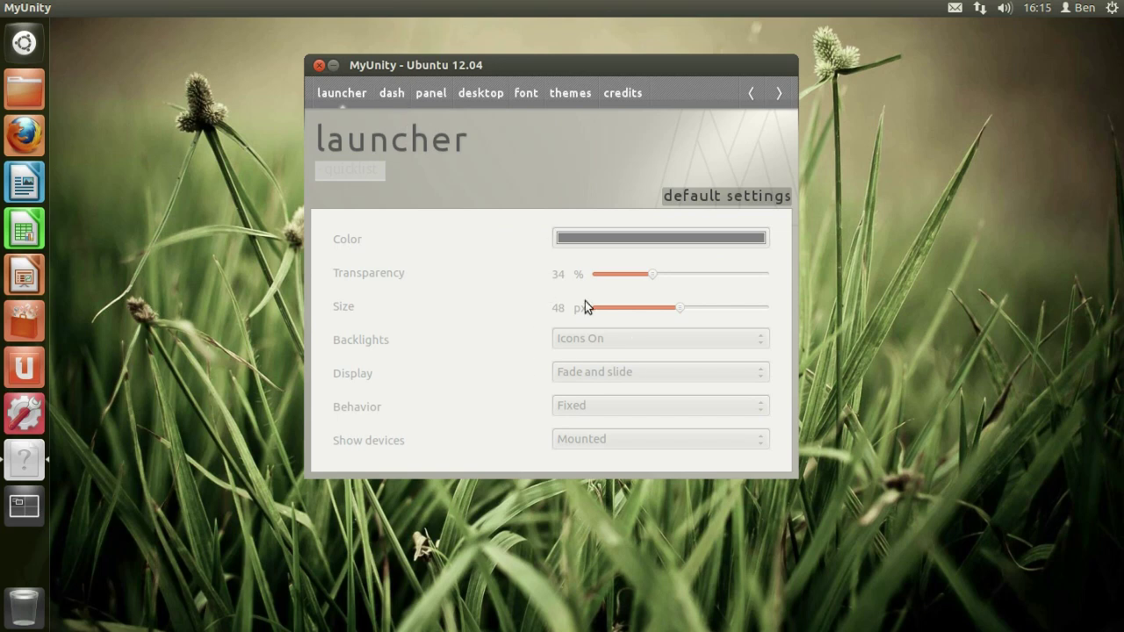
click(398, 100)
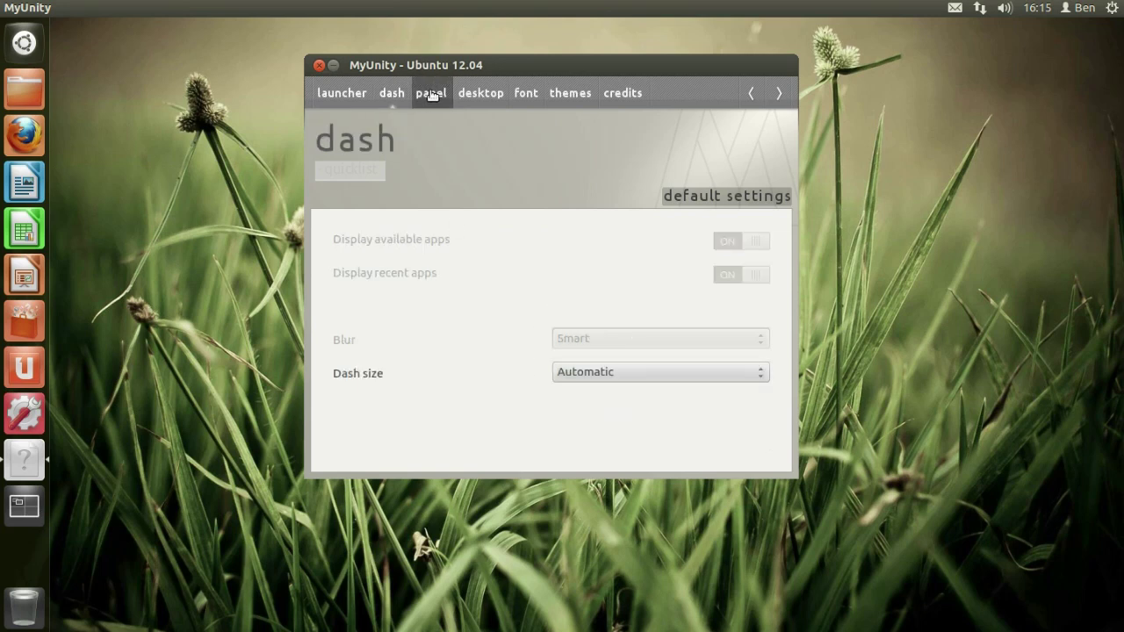
Try Dash size Full screen and Automatic, checking the Dash after each
click(579, 373)
click(583, 388)
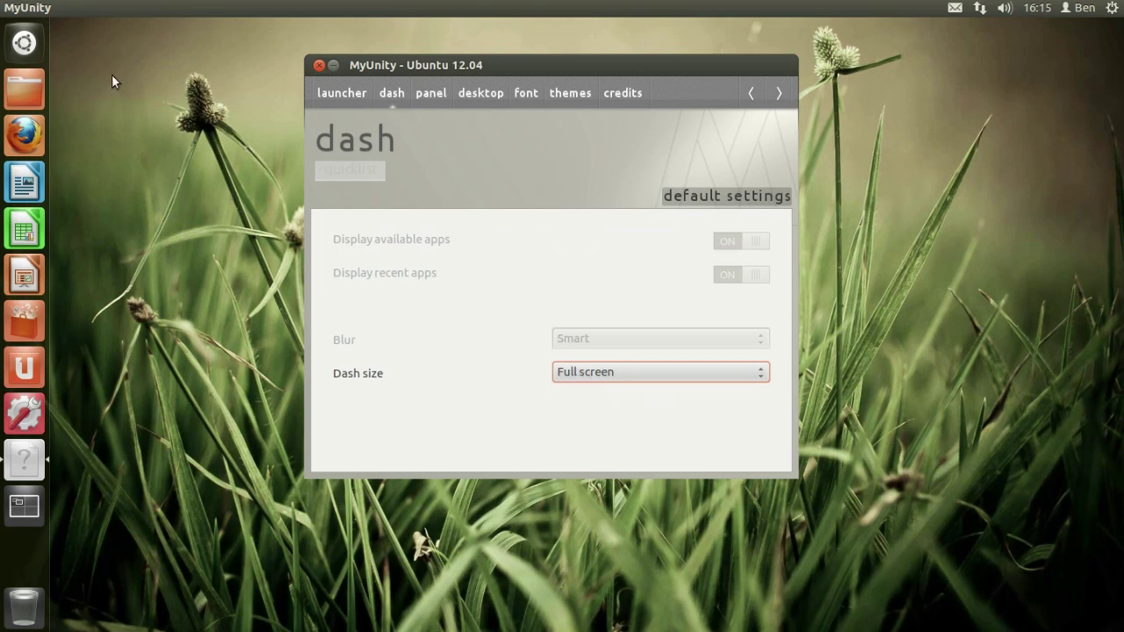
click(26, 38)
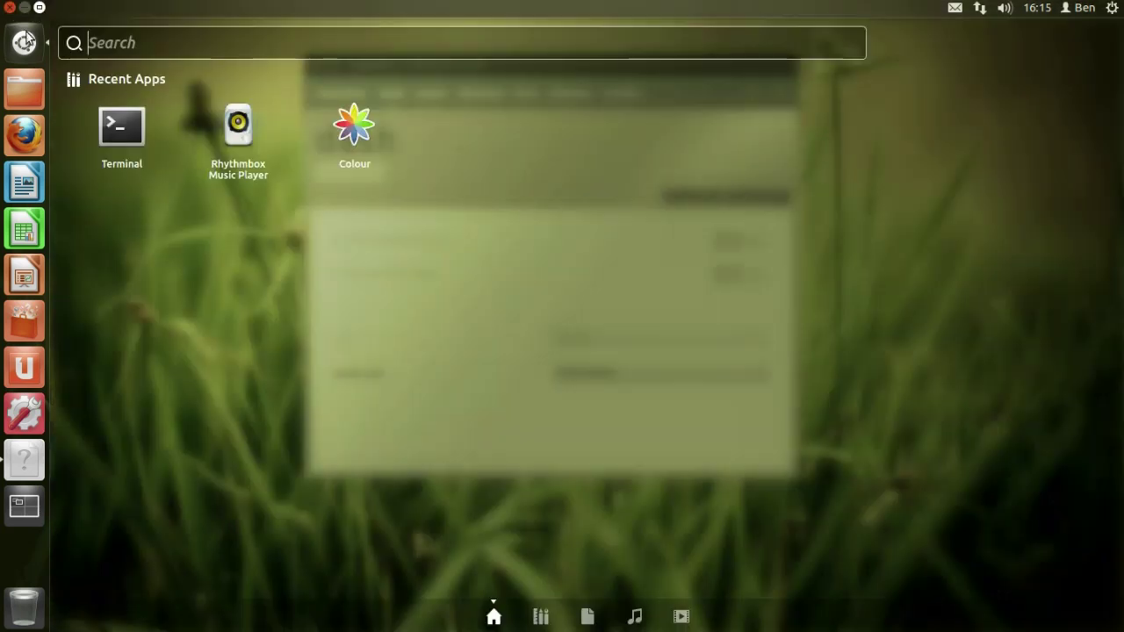
click(25, 38)
click(647, 372)
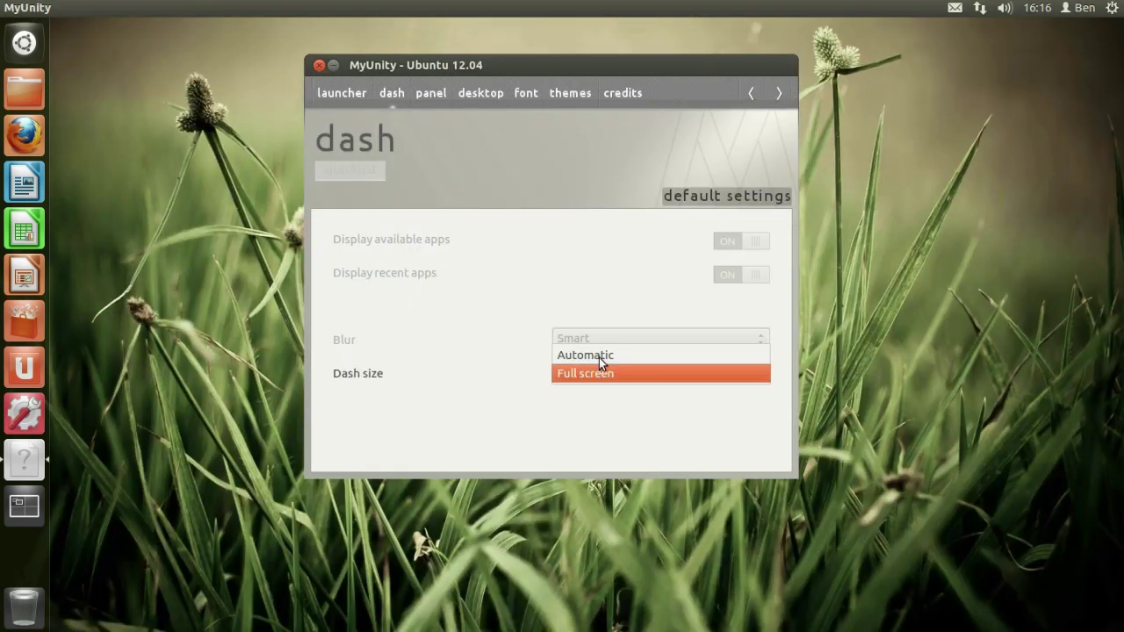
click(599, 357)
click(21, 45)
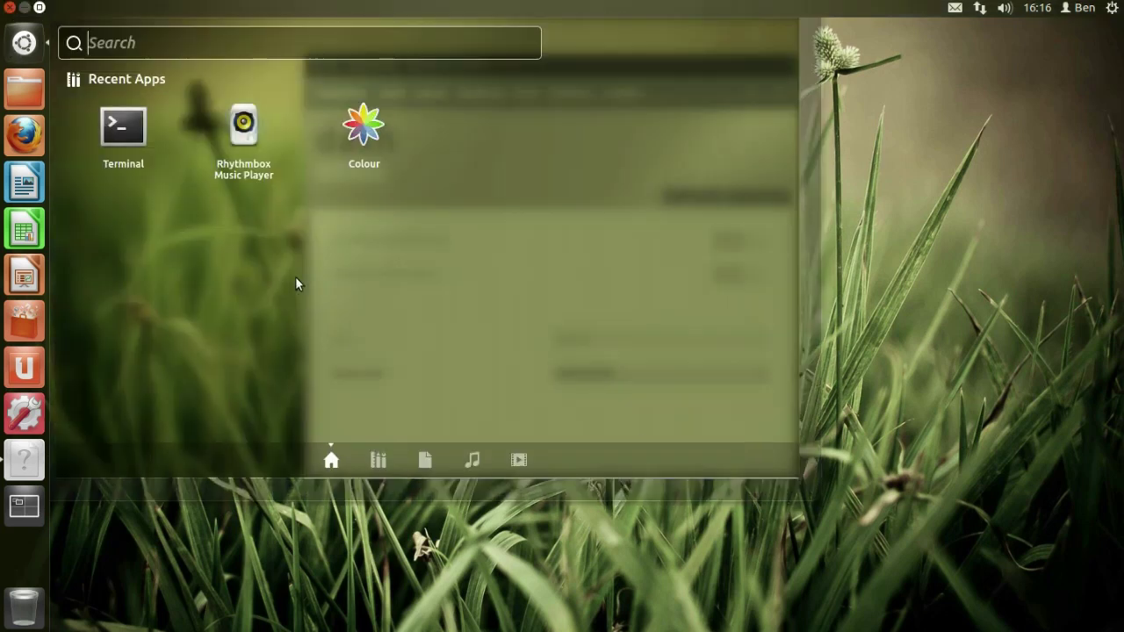
click(39, 9)
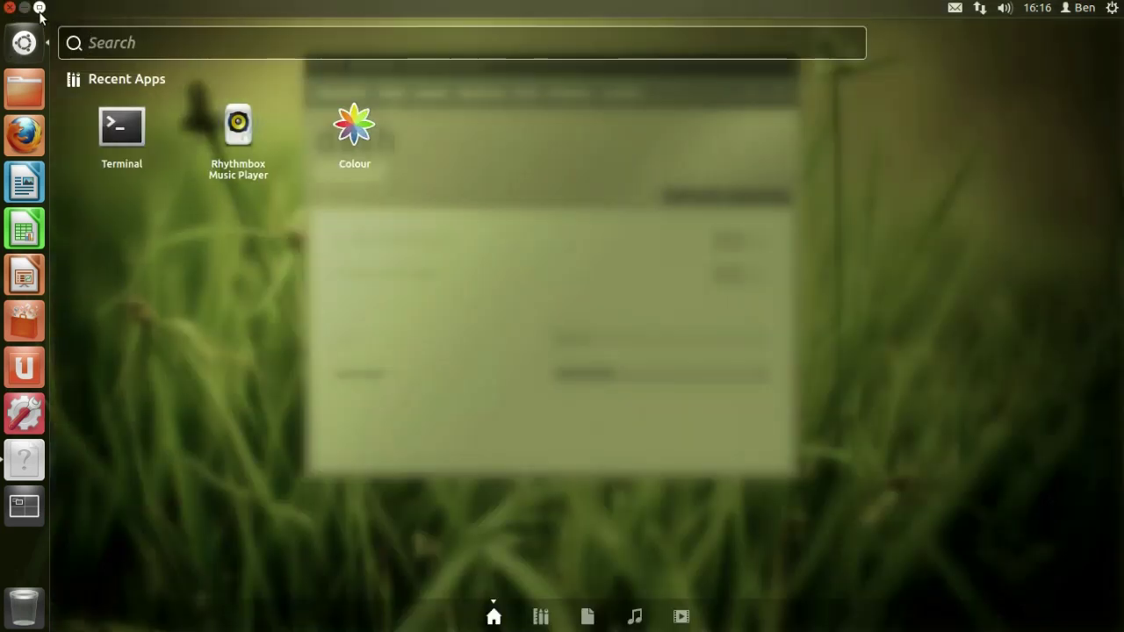
click(38, 8)
key(Escape)
Set Dash size back to Full screen and confirm it by opening the Dash
click(606, 372)
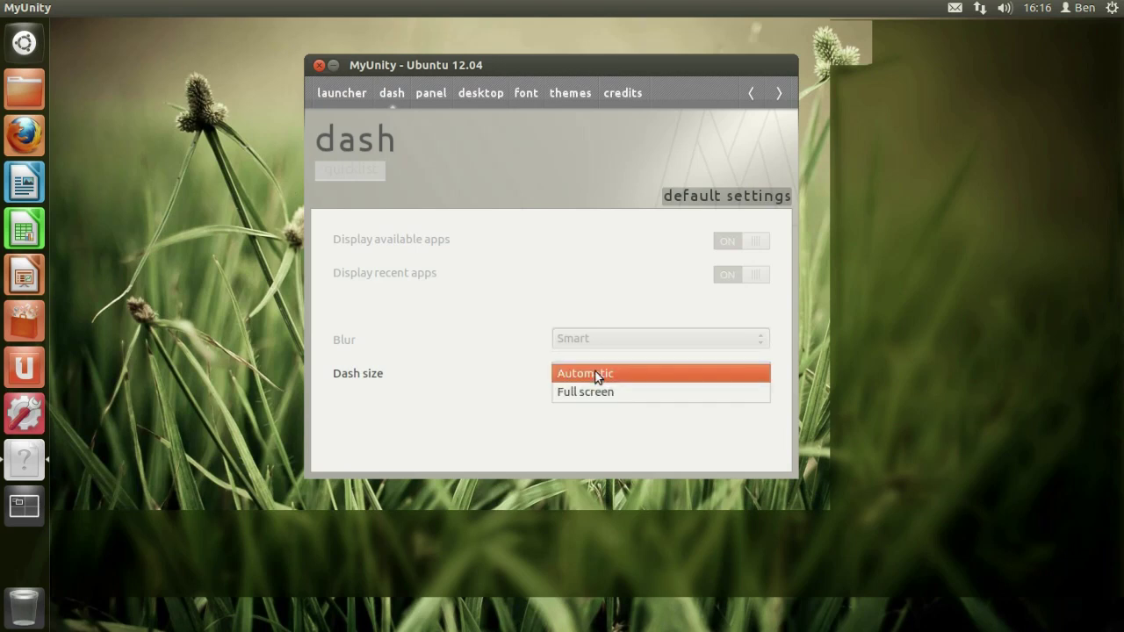
click(597, 393)
drag(619, 69, 557, 92)
click(32, 43)
click(35, 46)
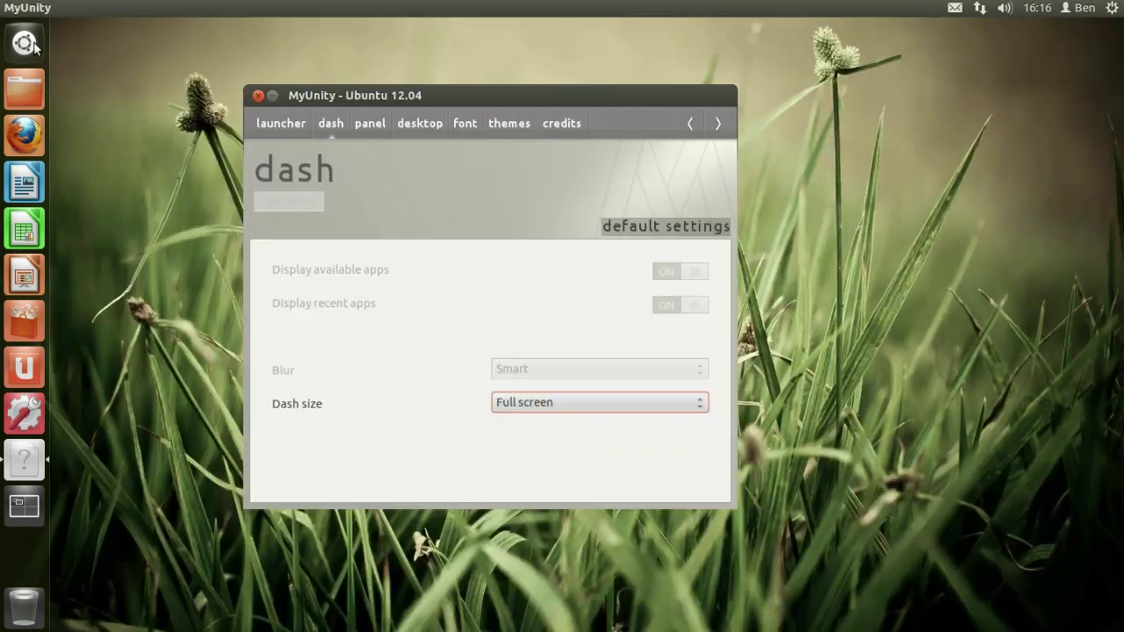
Switch the desktop home and Network Servers icons on, then off again
click(374, 125)
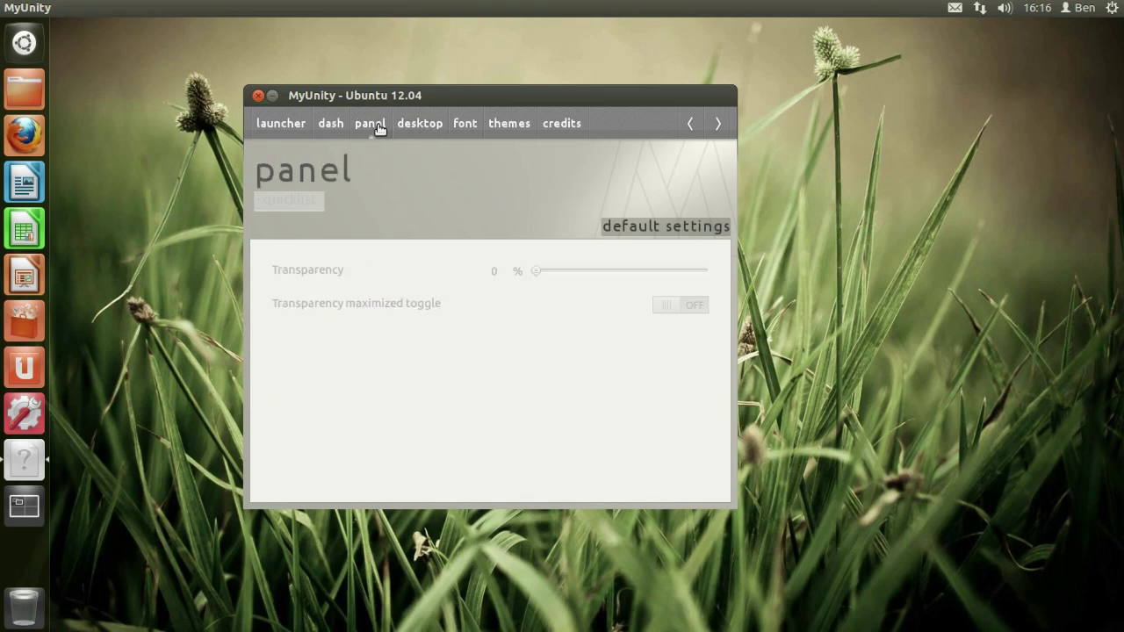
click(419, 123)
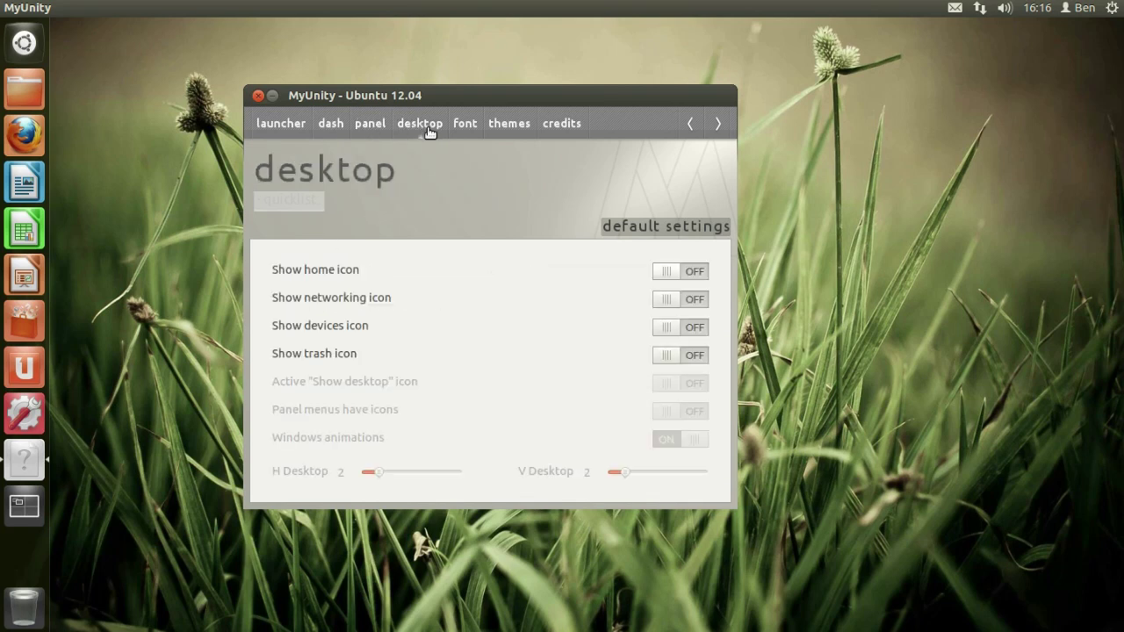
click(680, 274)
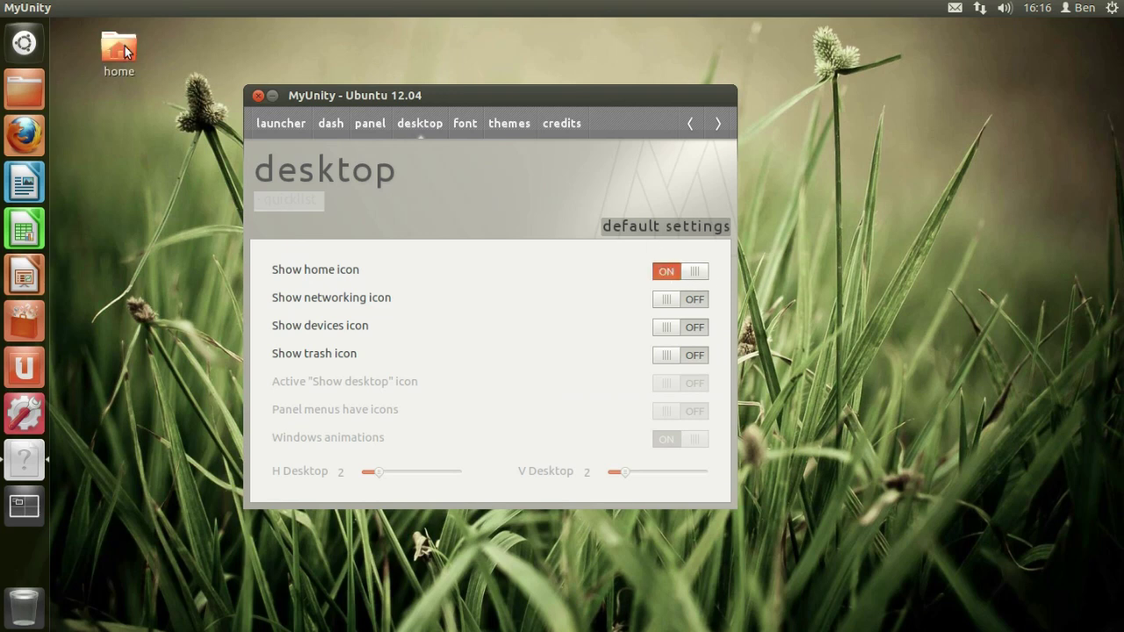
click(663, 301)
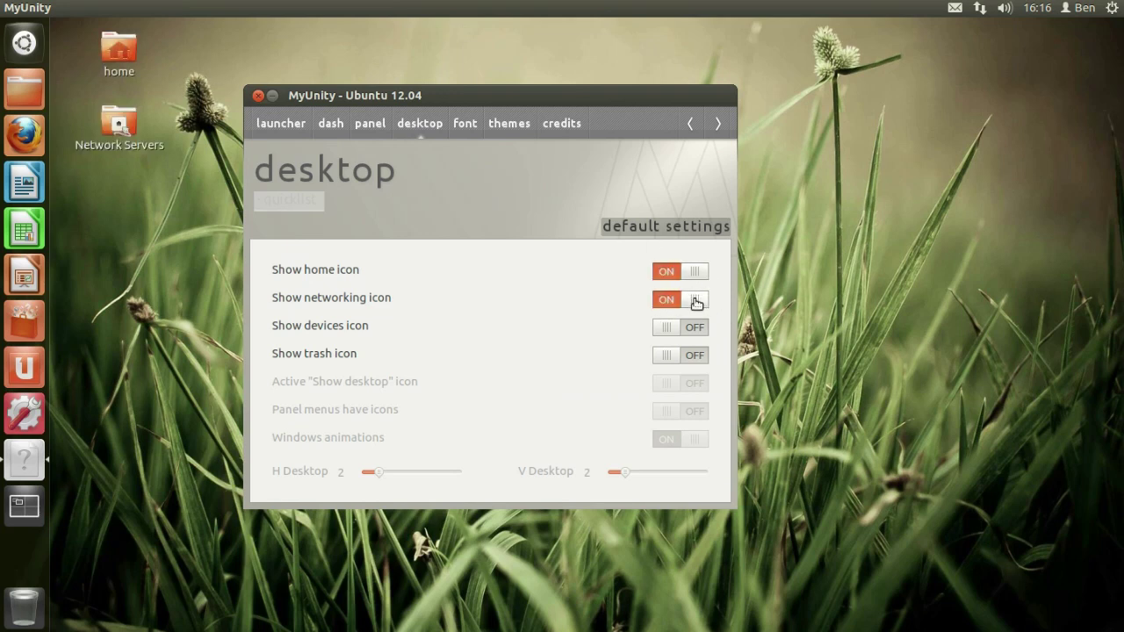
click(696, 302)
click(690, 273)
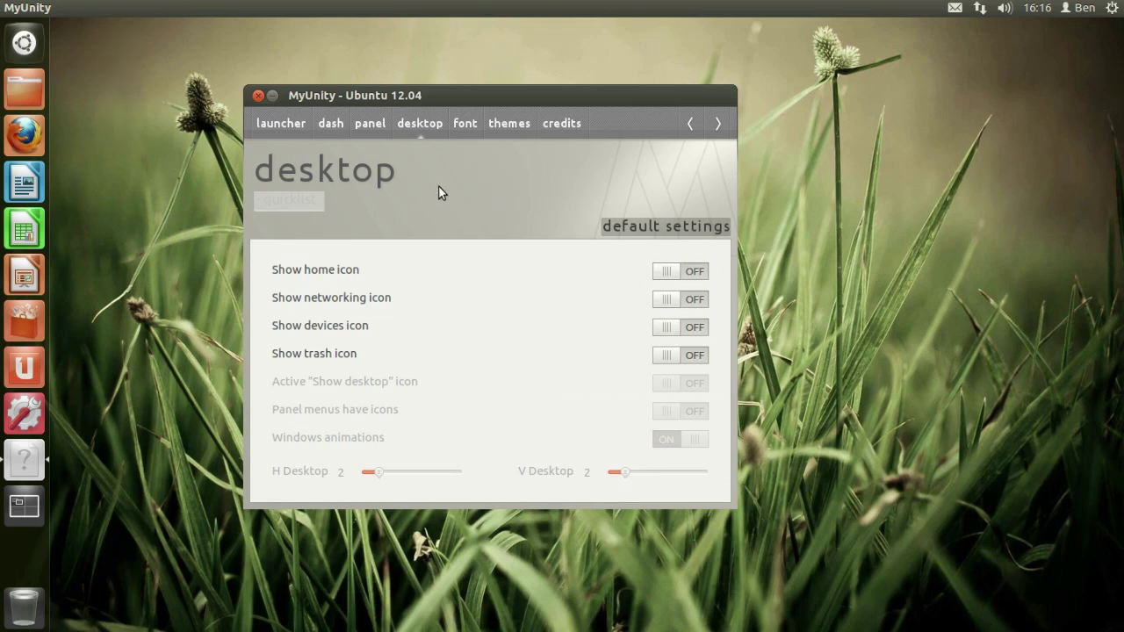
Look through the font, dash and launcher pages, then go to the themes page
click(464, 124)
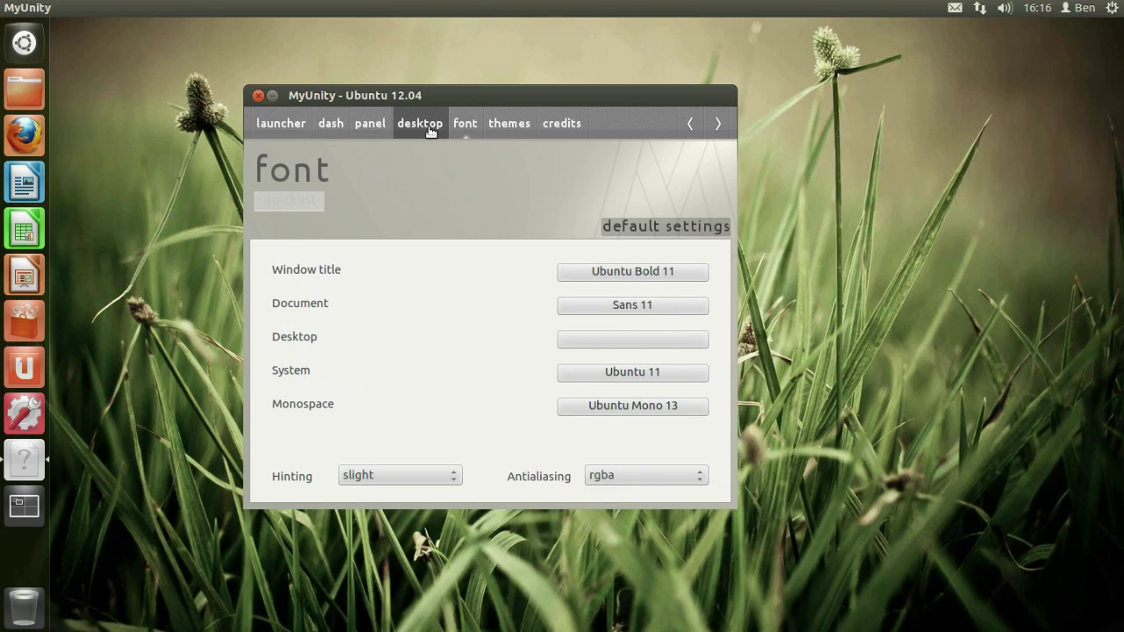
click(423, 125)
click(331, 123)
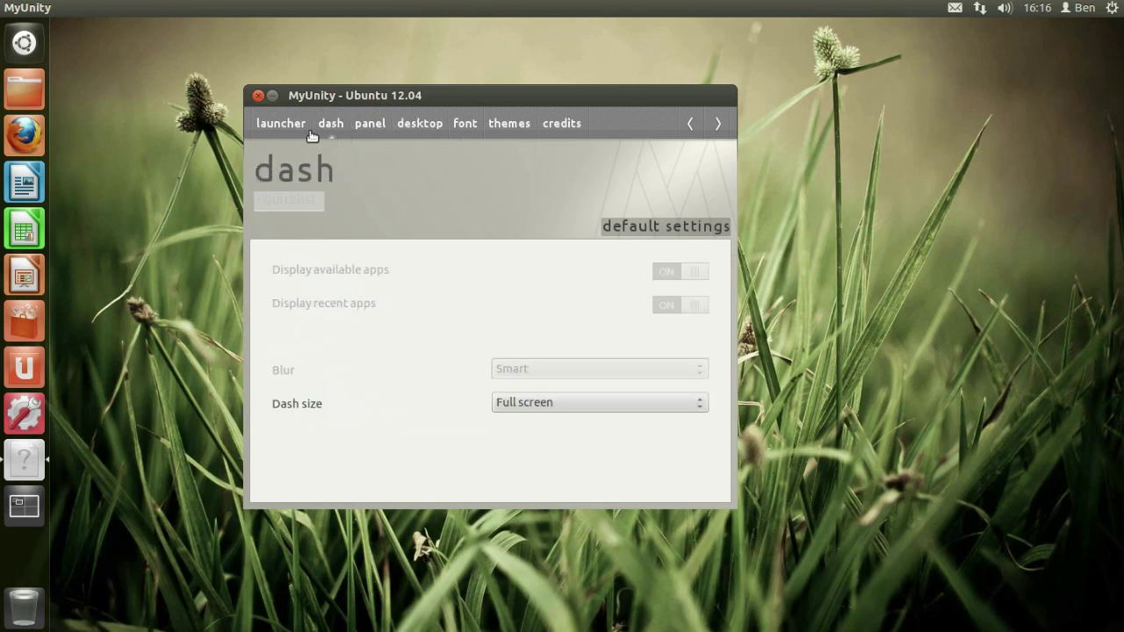
click(281, 124)
click(435, 124)
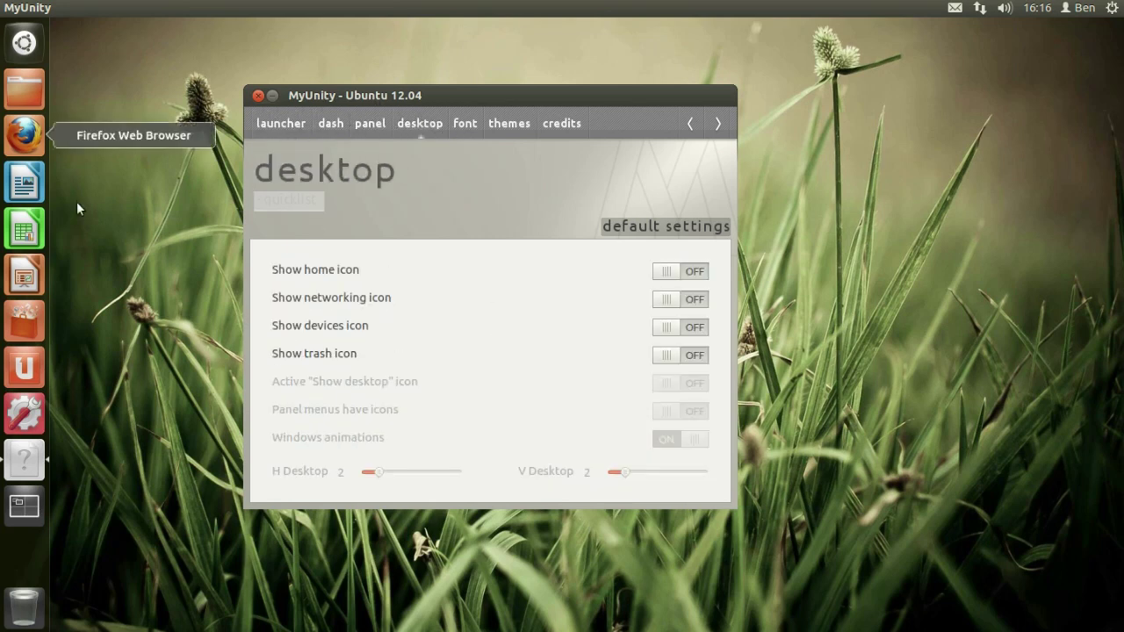
click(487, 125)
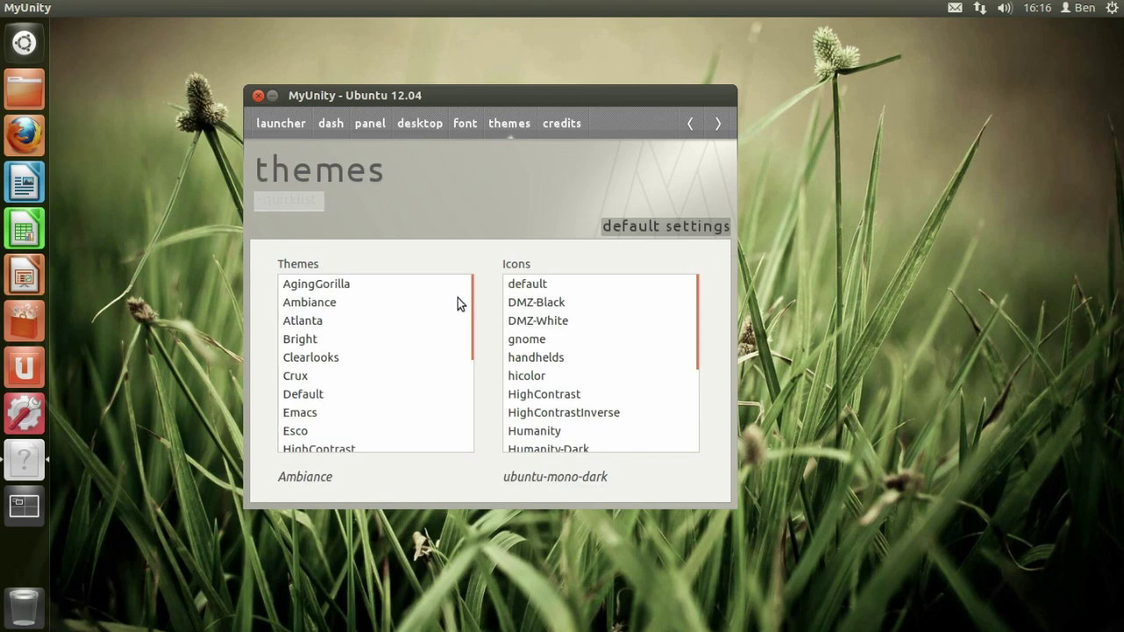
Try the Humanity, default and DMZ-Black icon sets before settling on gnome
scroll(620, 329, down, 3)
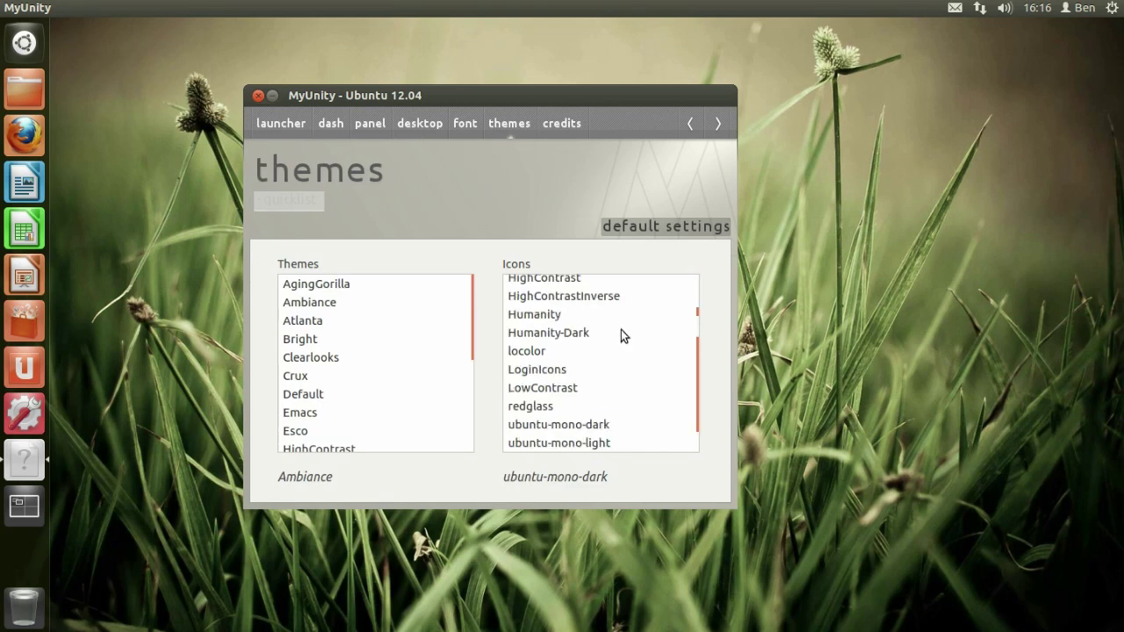
click(532, 316)
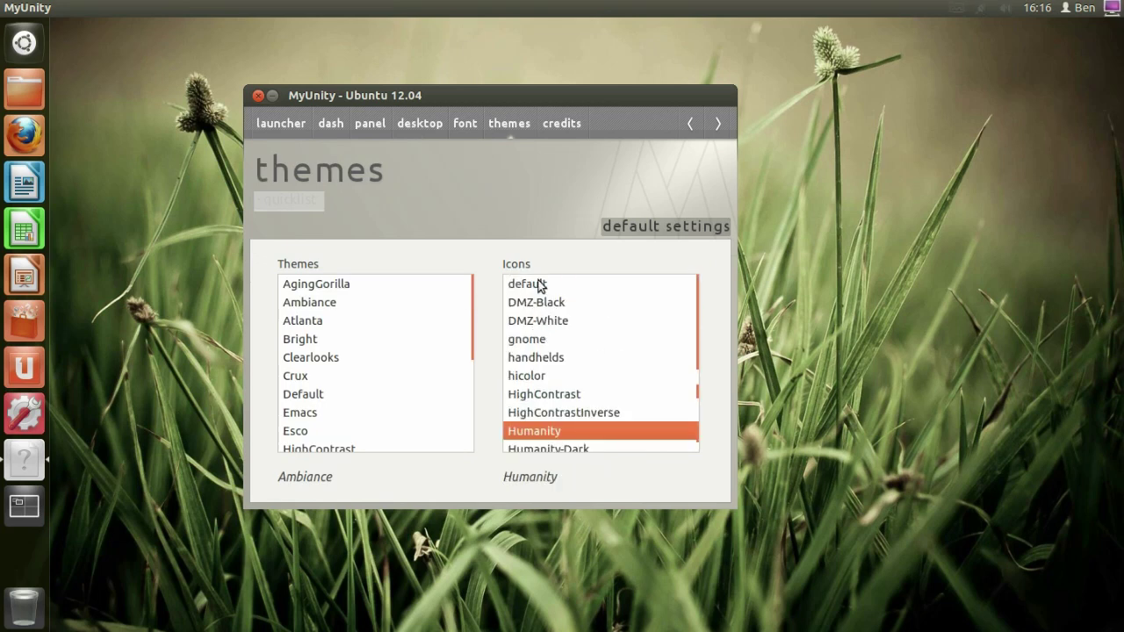
click(538, 283)
click(562, 305)
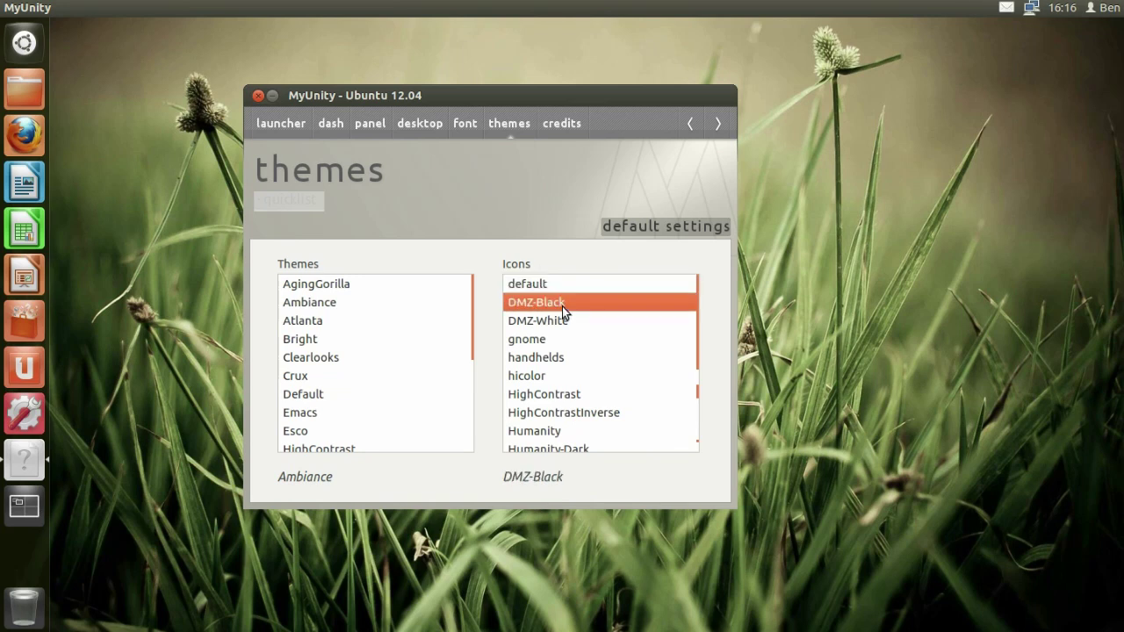
click(570, 340)
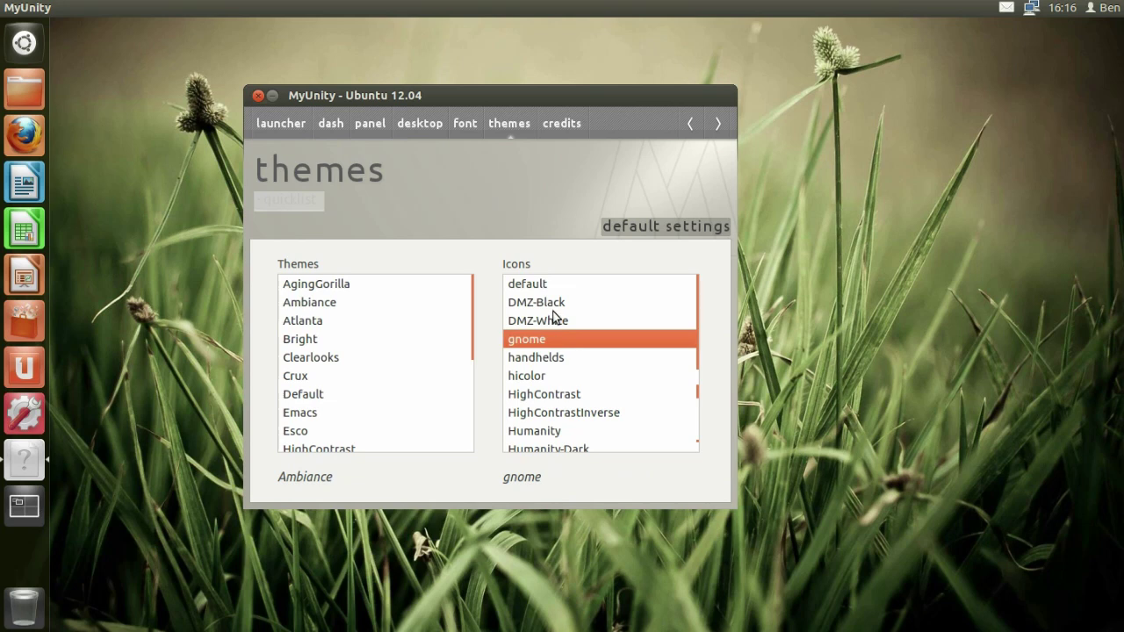
scroll(338, 305, down, 5)
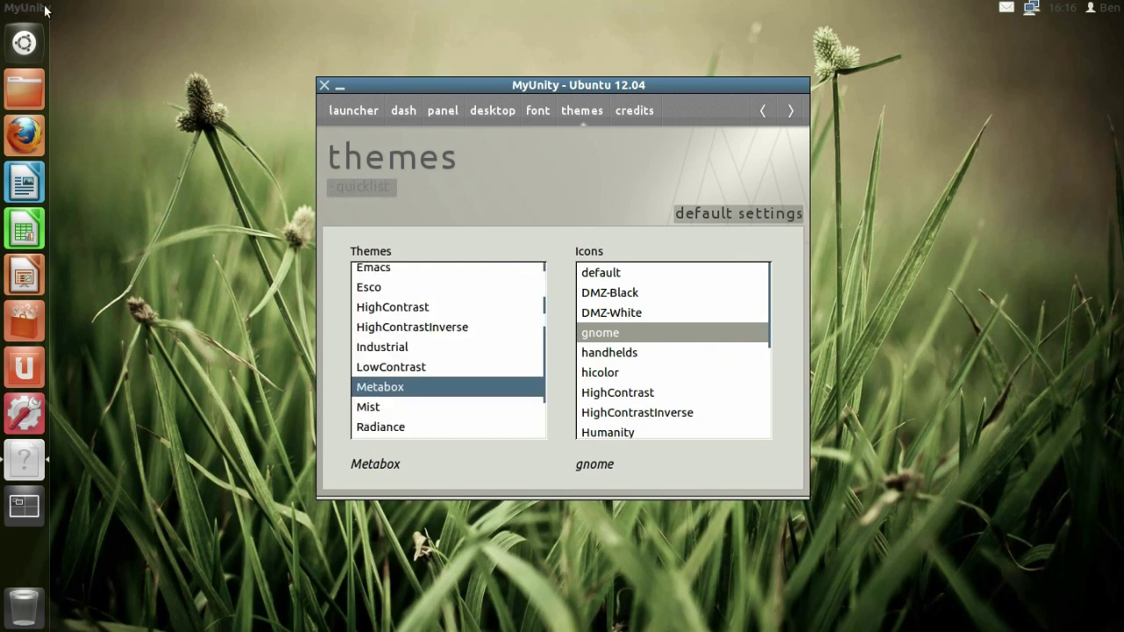
Try the Radiance, Mist and ThinIce desktop themes in turn
scroll(474, 378, down, 2)
scroll(442, 363, up, 5)
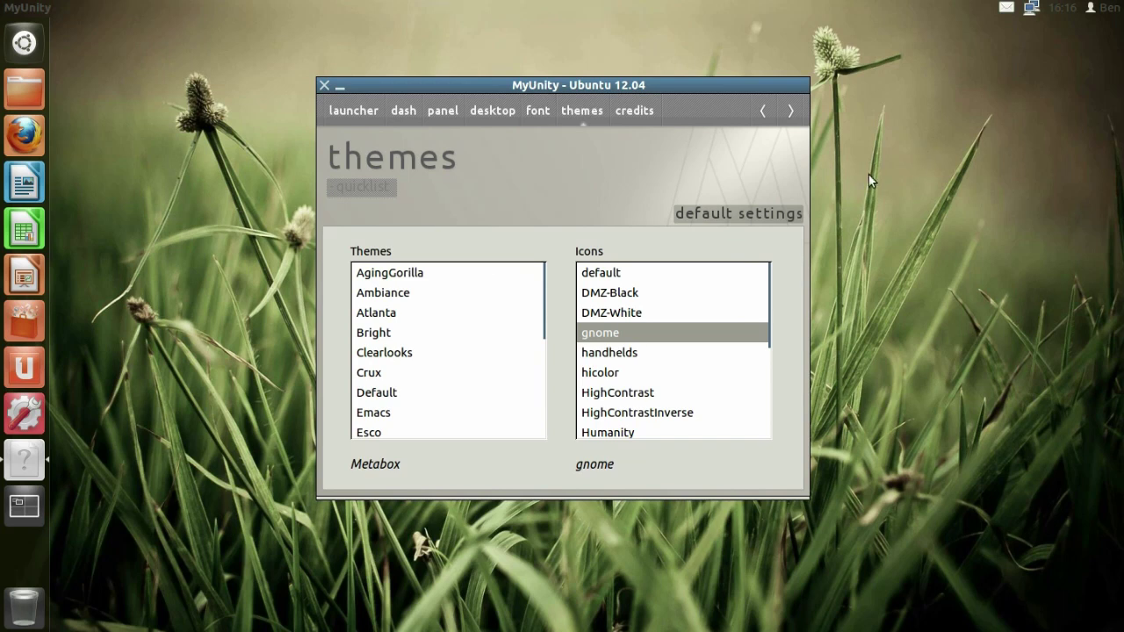
scroll(389, 337, down, 5)
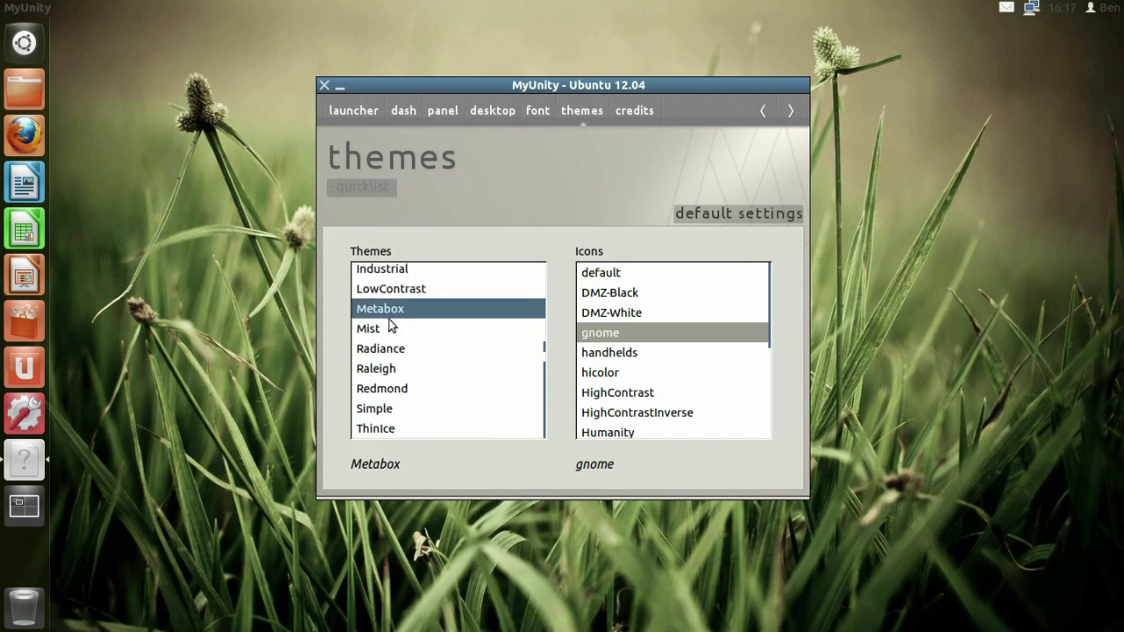
click(390, 351)
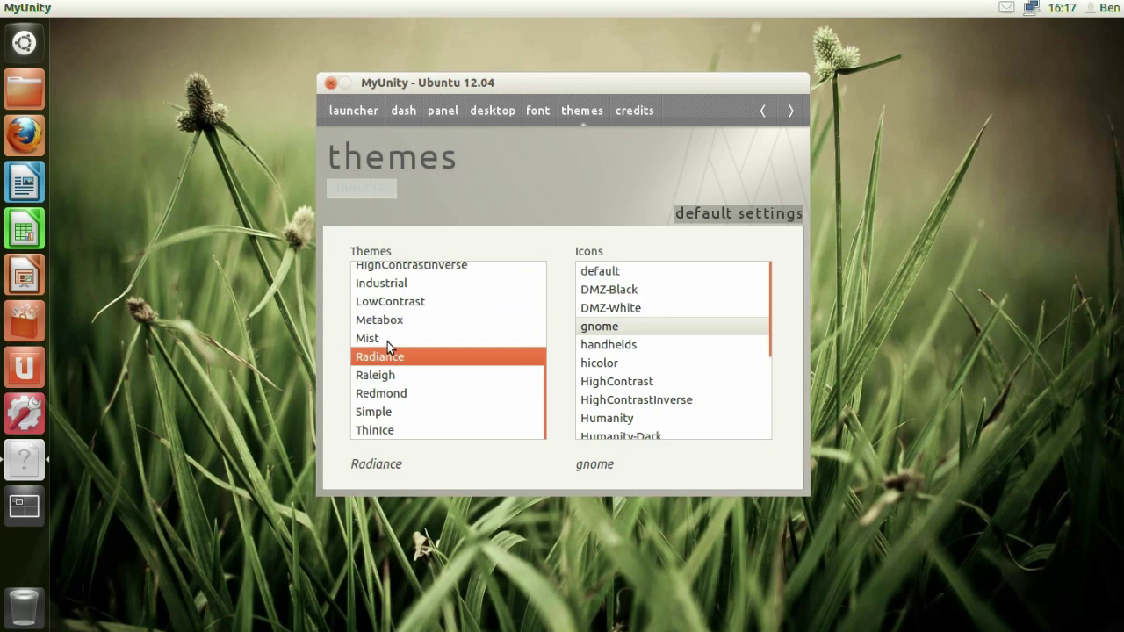
click(386, 340)
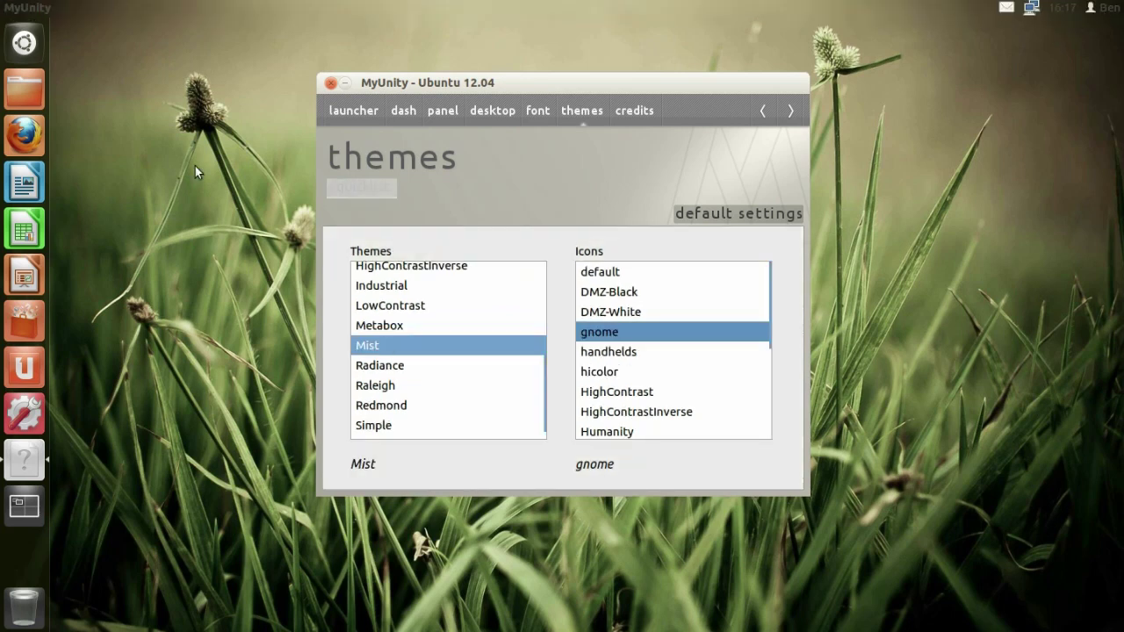
scroll(393, 374, down, 1)
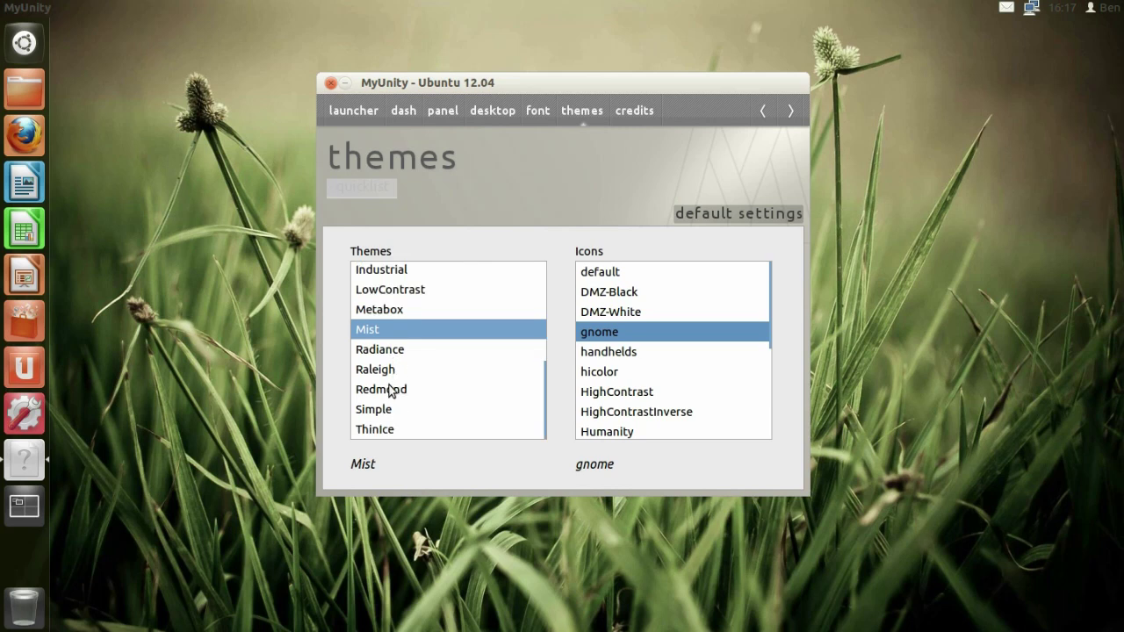
scroll(389, 394, up, 4)
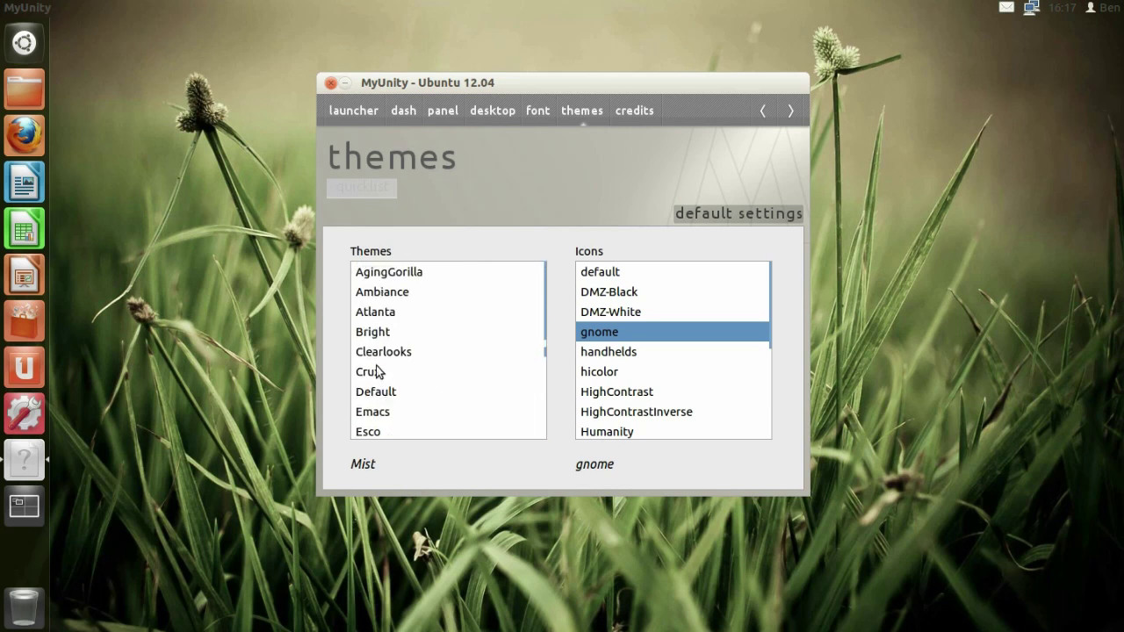
scroll(381, 372, down, 4)
click(390, 429)
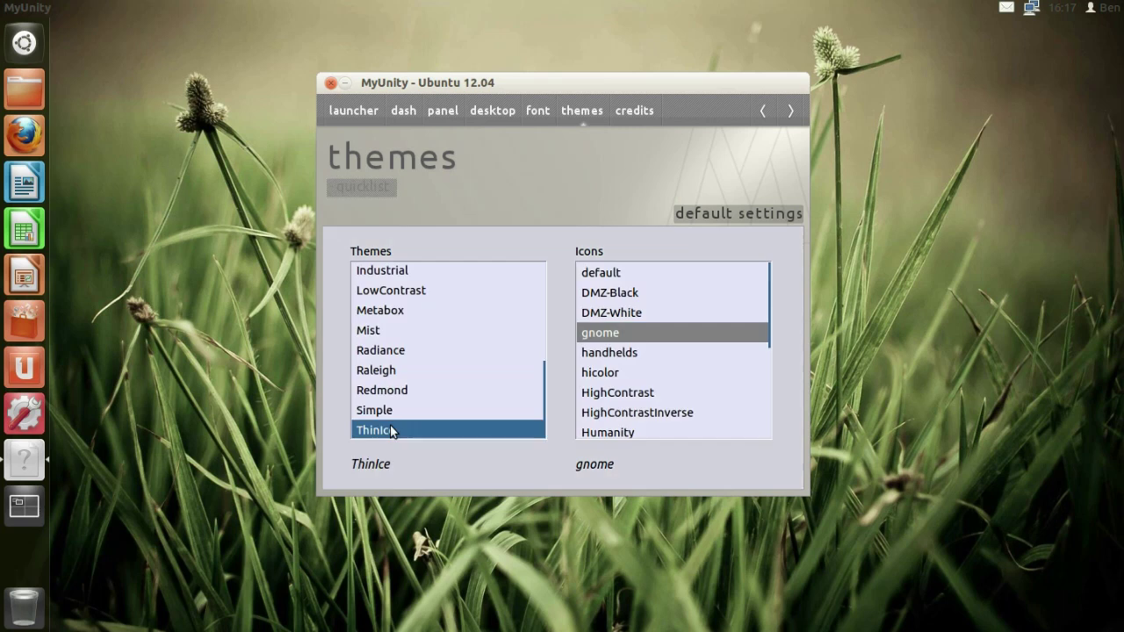
Apply the Clearlooks theme and preview it by opening and closing the Dash
scroll(417, 387, up, 4)
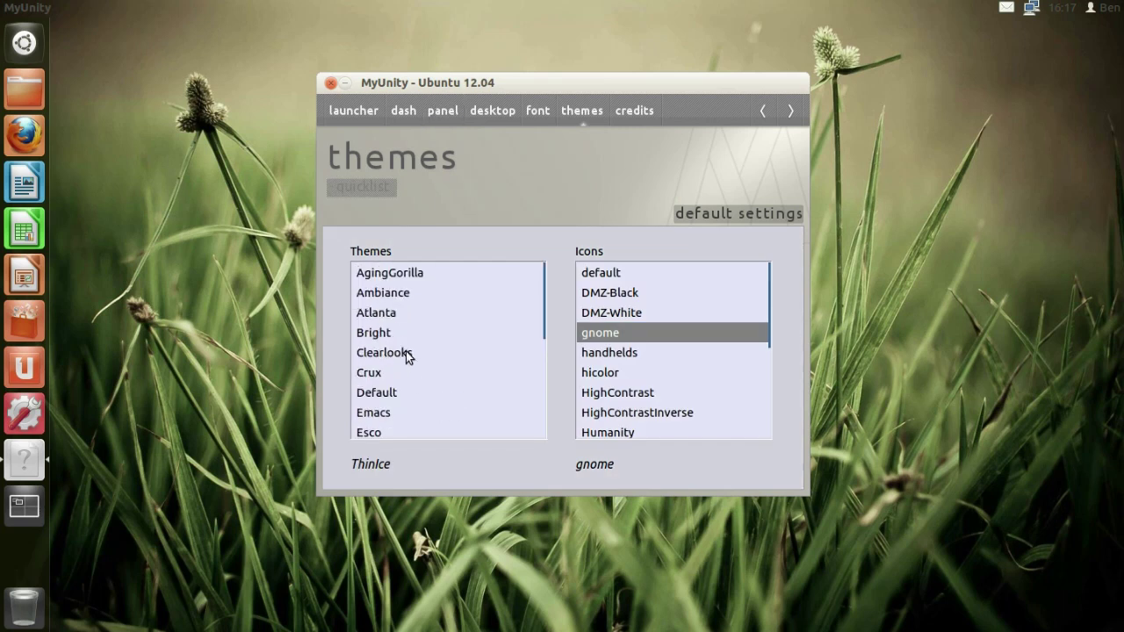
click(407, 351)
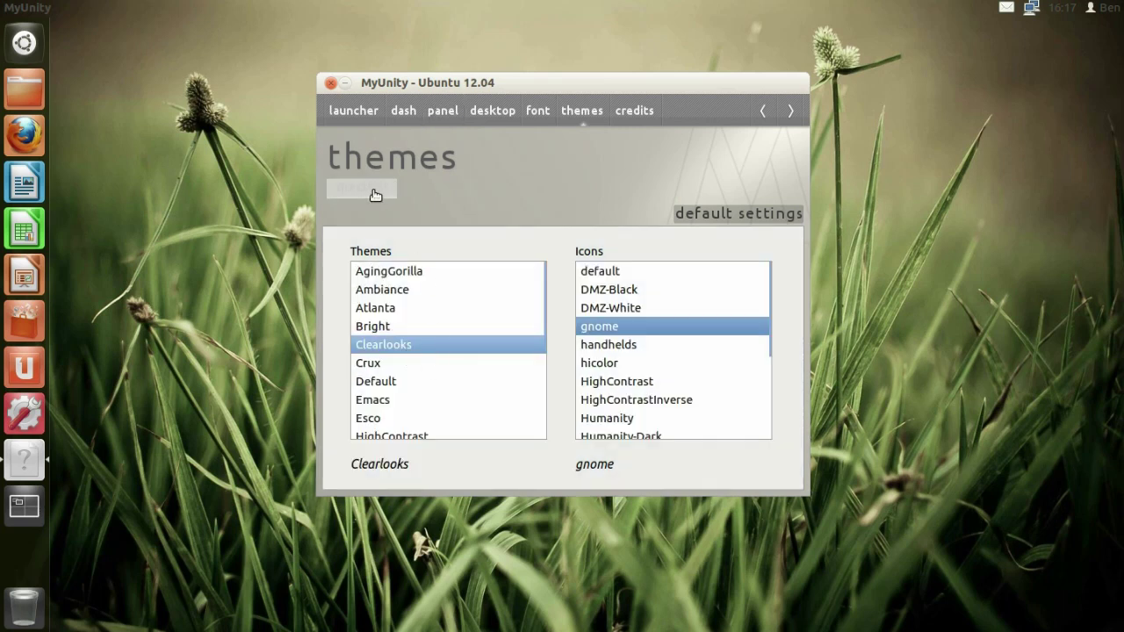
click(25, 40)
click(24, 50)
Glance at the credits, then check the font settings, keeping rgba antialiasing
click(635, 110)
click(598, 116)
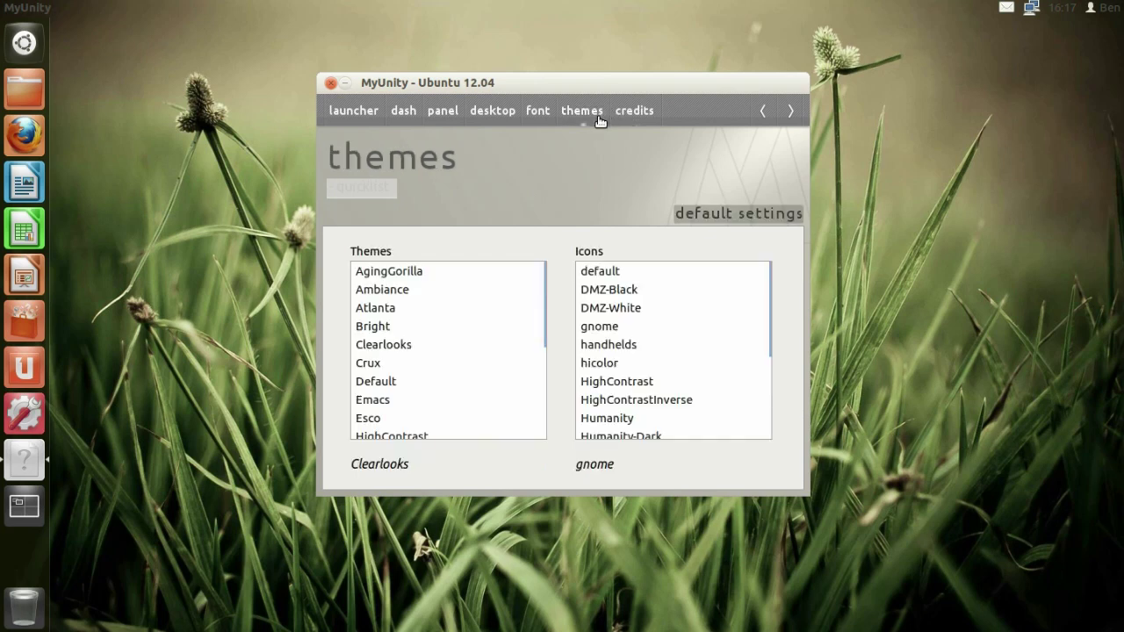
click(540, 108)
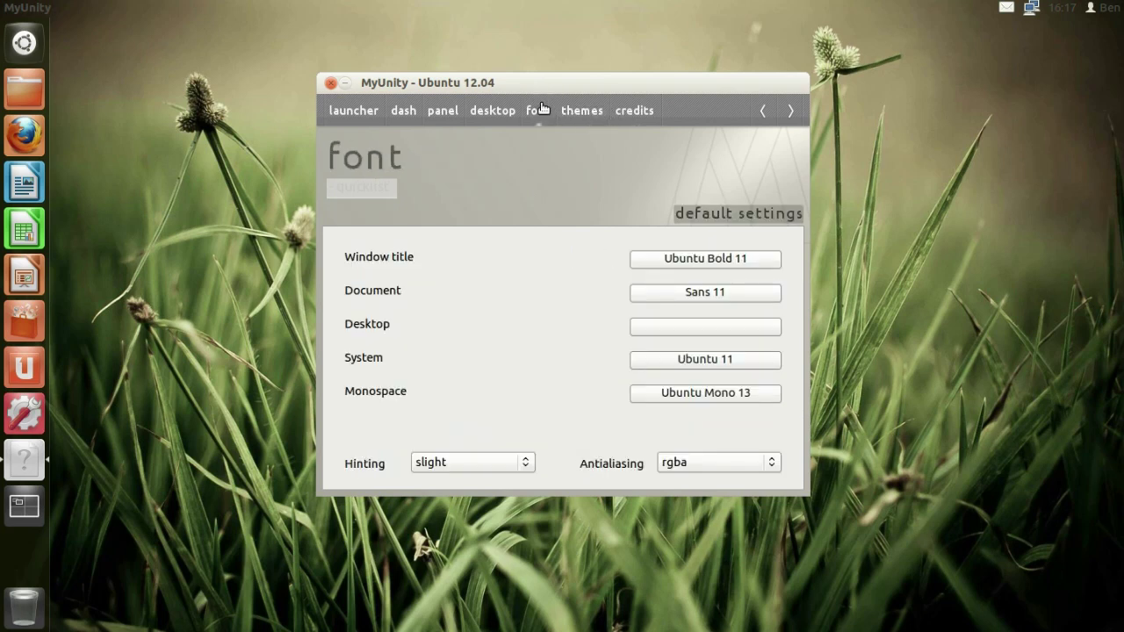
click(706, 462)
click(560, 381)
Browse the desktop, panel and dash pages, ending on launcher settings with the window moved up-right
click(494, 112)
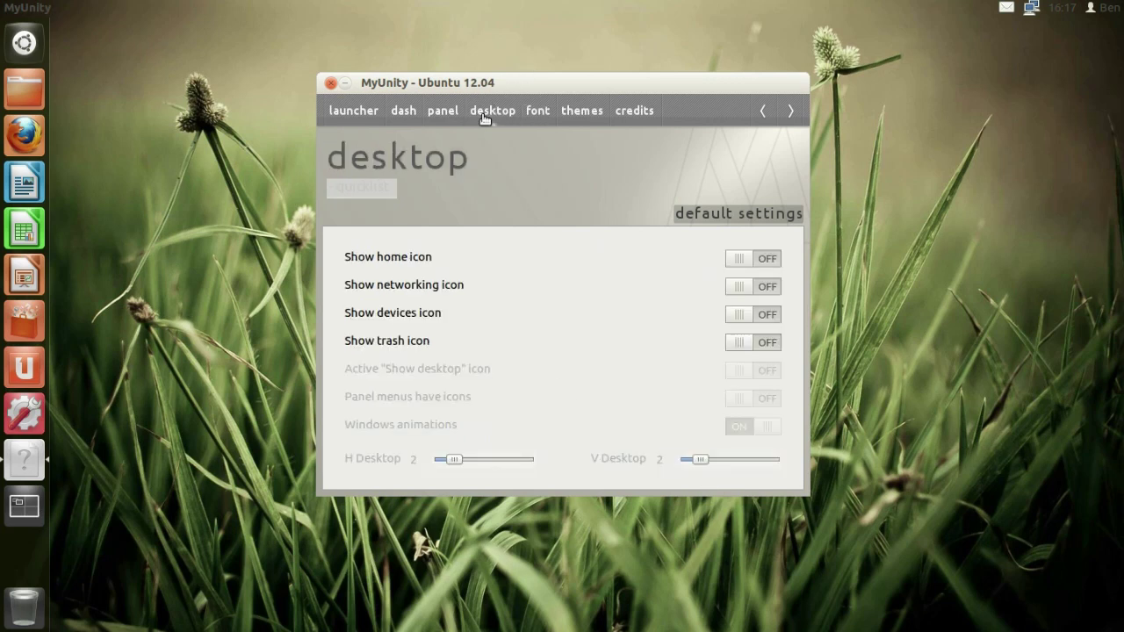
click(452, 114)
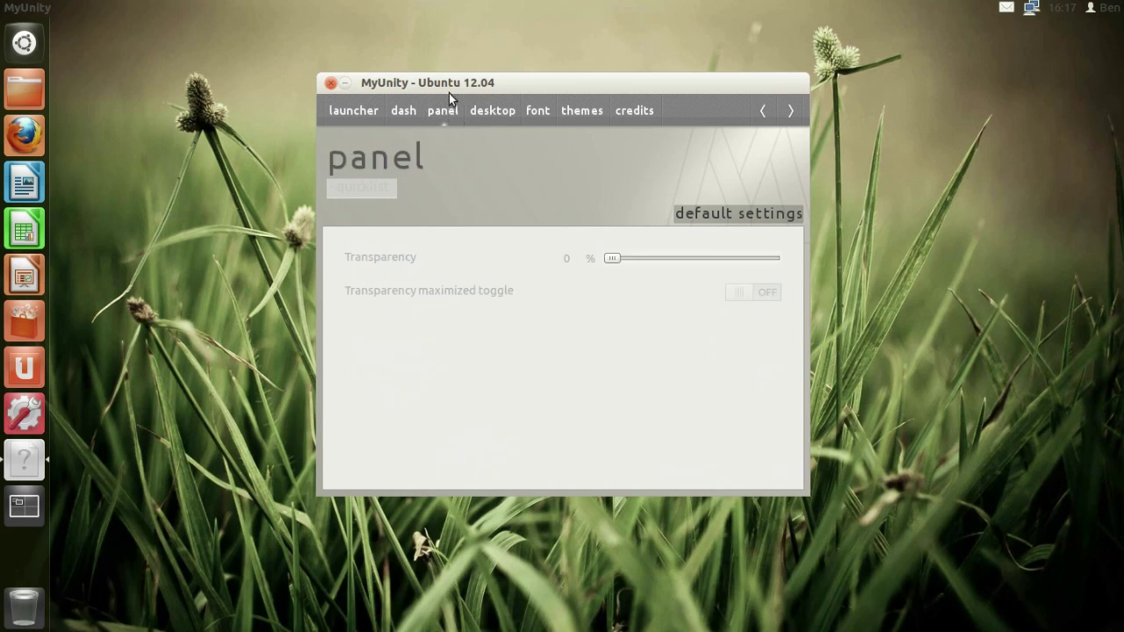
click(400, 112)
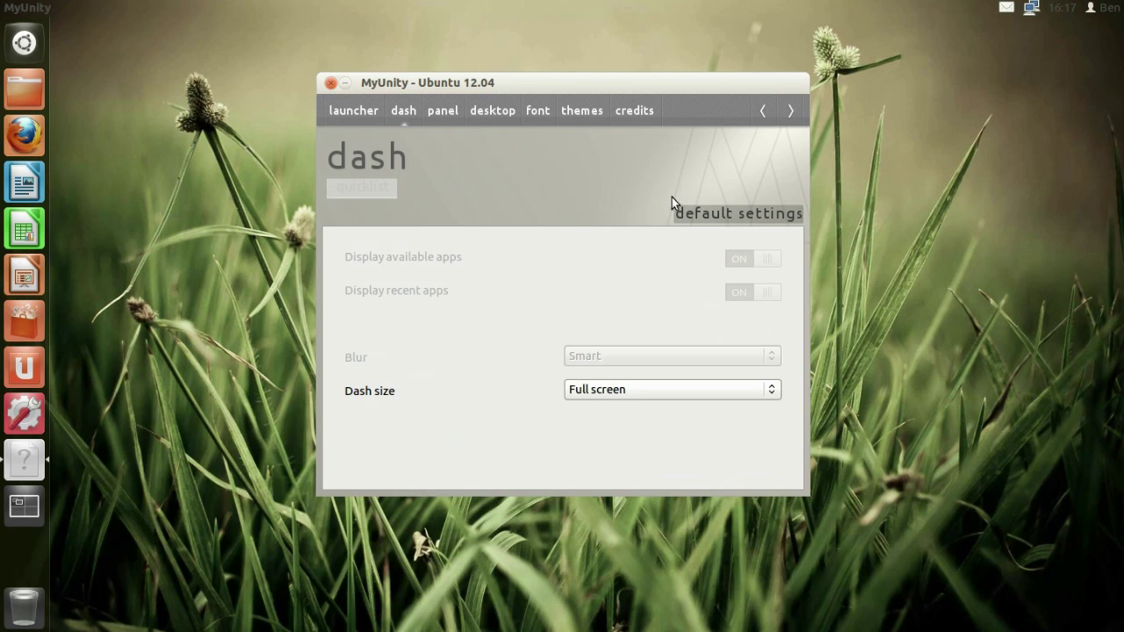
click(369, 112)
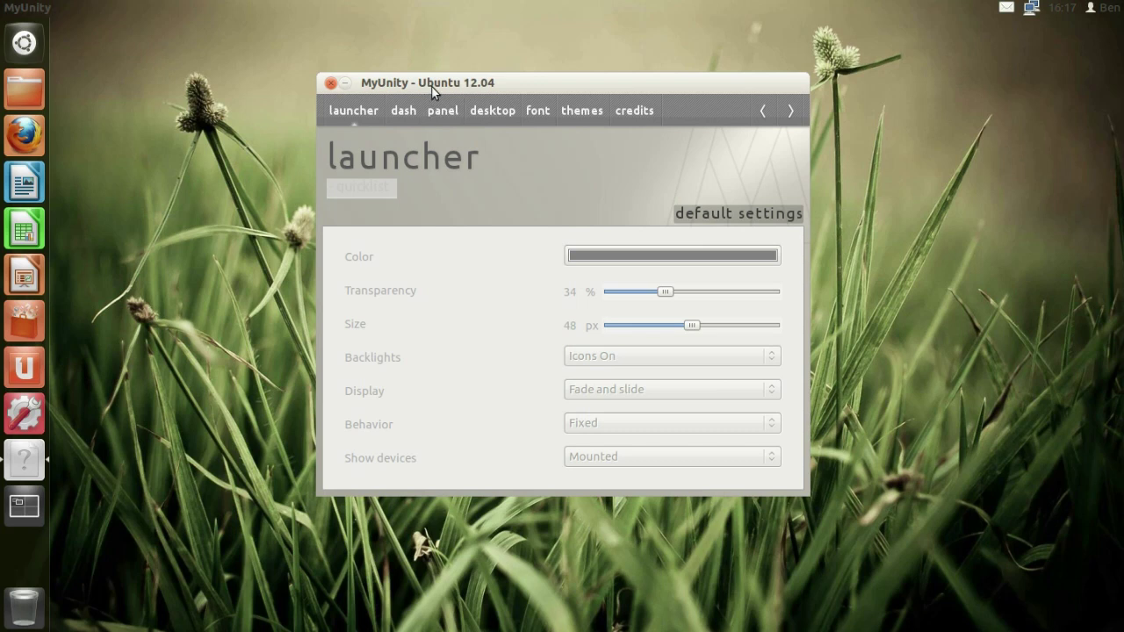
drag(431, 91, 531, 73)
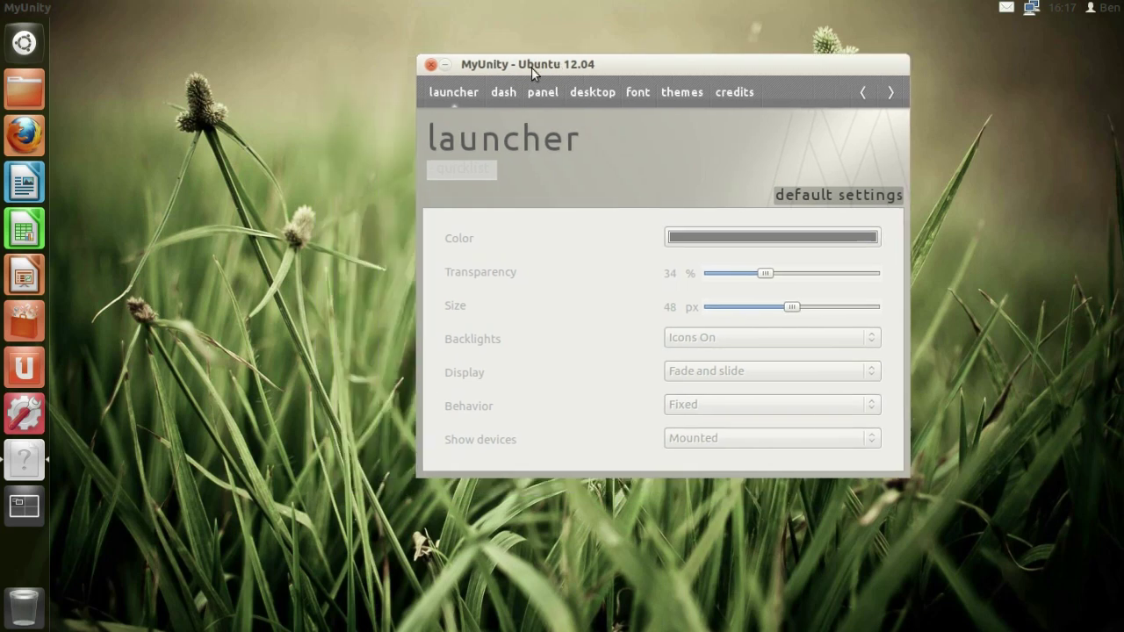
click(601, 103)
click(456, 92)
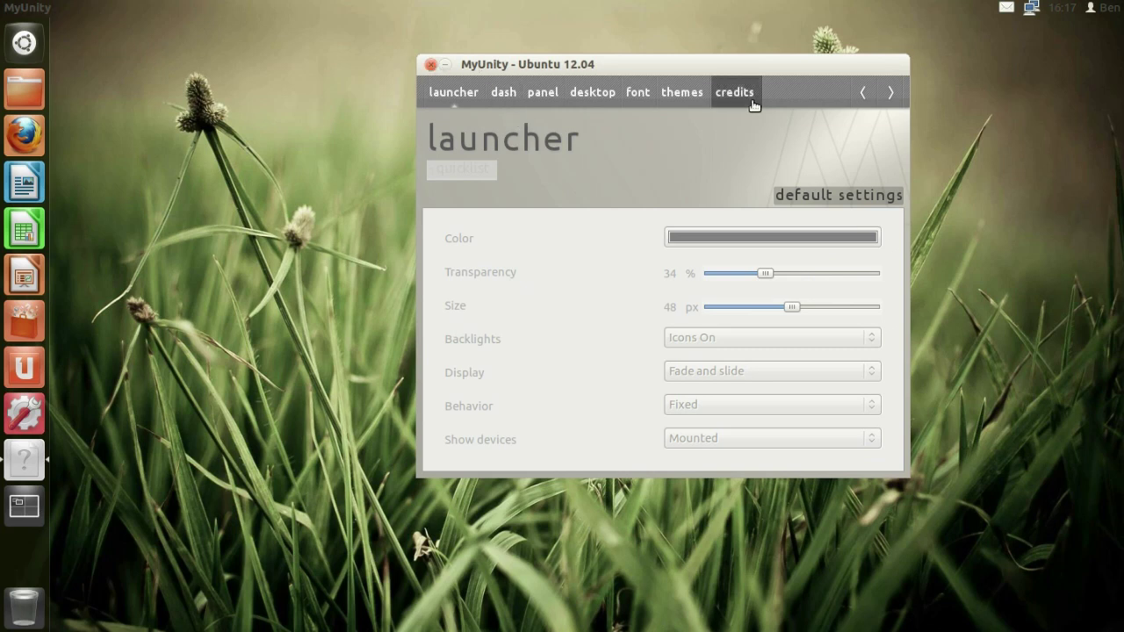
Try the Default desktop theme, then apply Ambiance
click(683, 94)
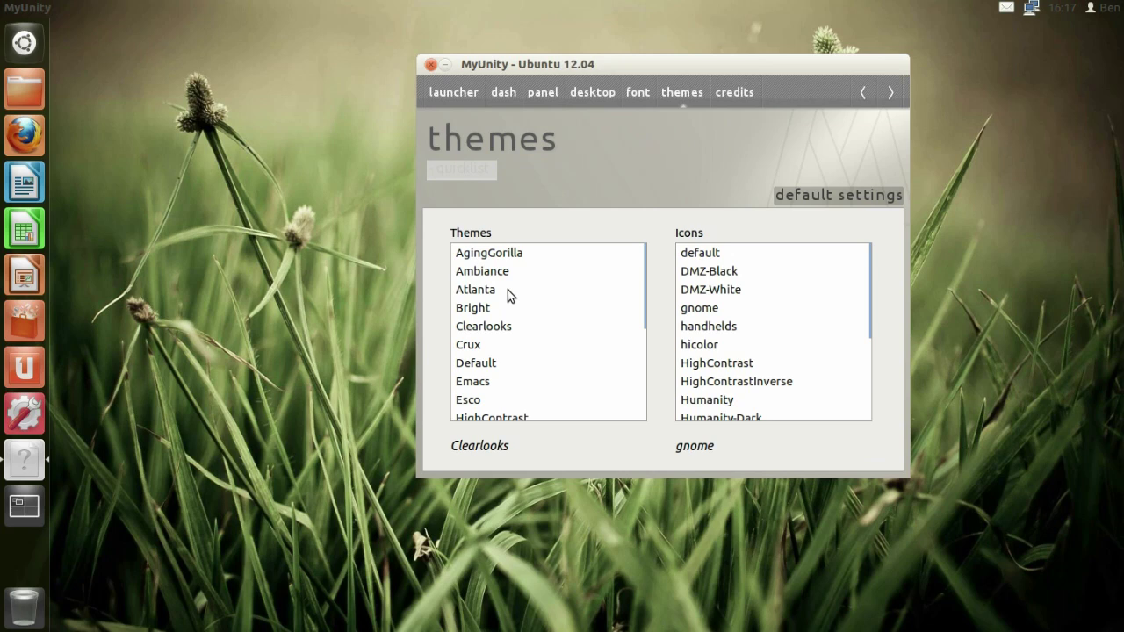
scroll(507, 292, down, 3)
click(496, 279)
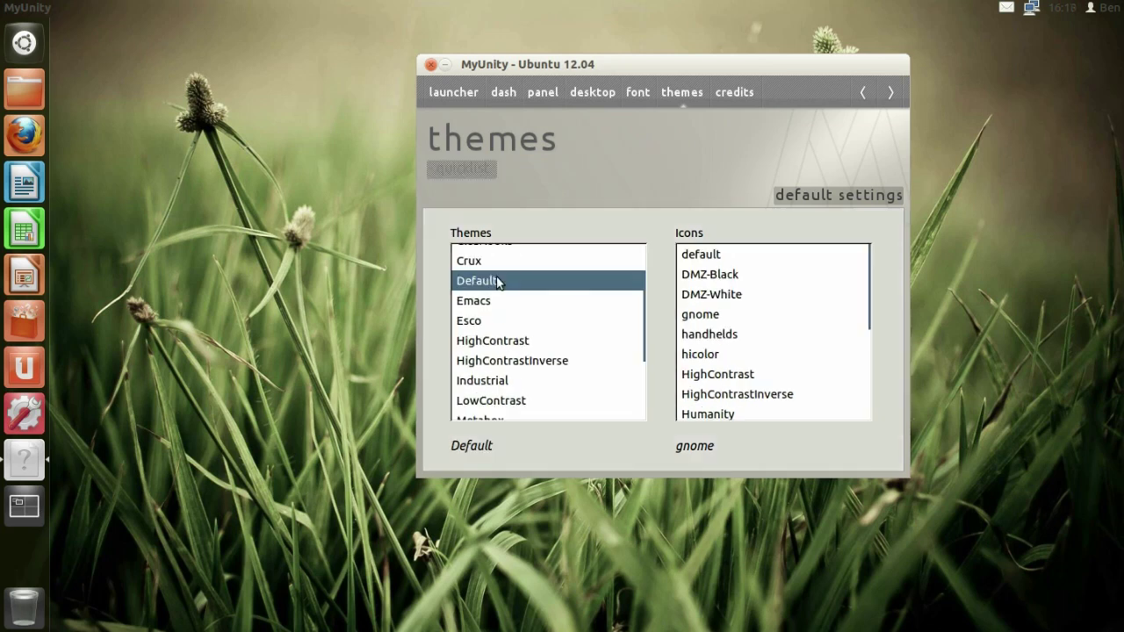
scroll(507, 287, up, 3)
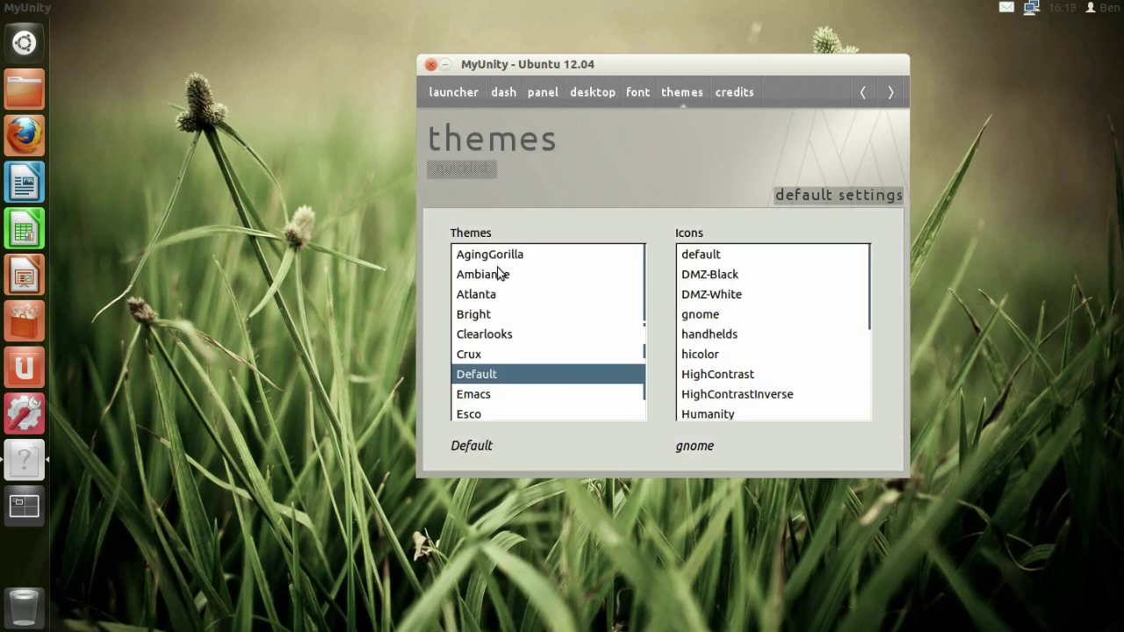
click(499, 274)
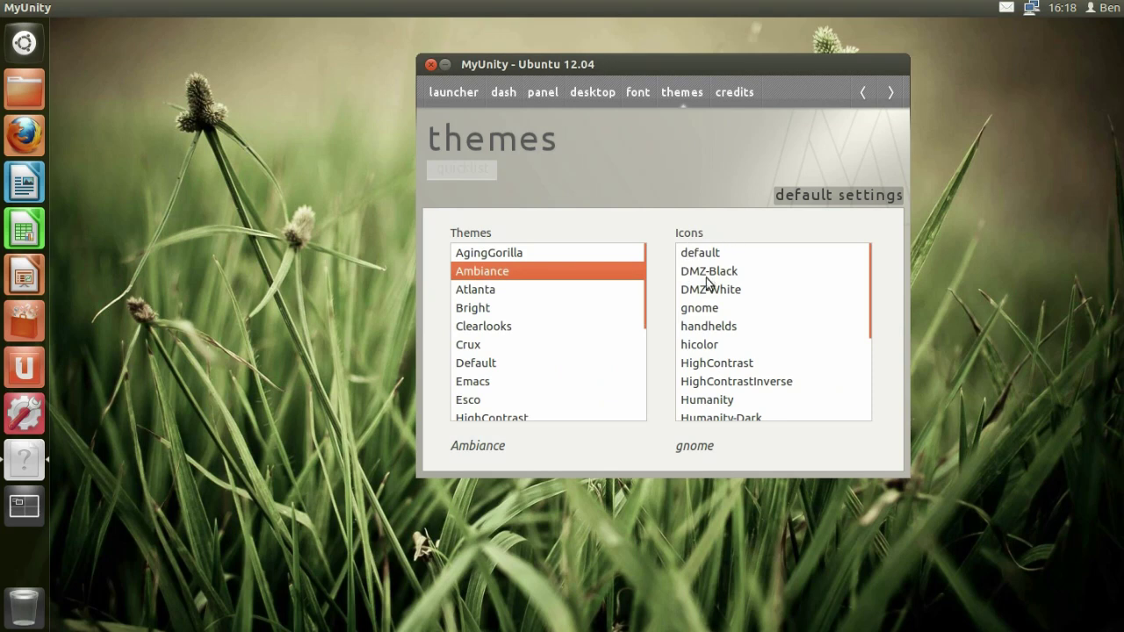
Toggle between the DMZ-Black and DMZ-White icon sets, ending on DMZ-White
click(721, 273)
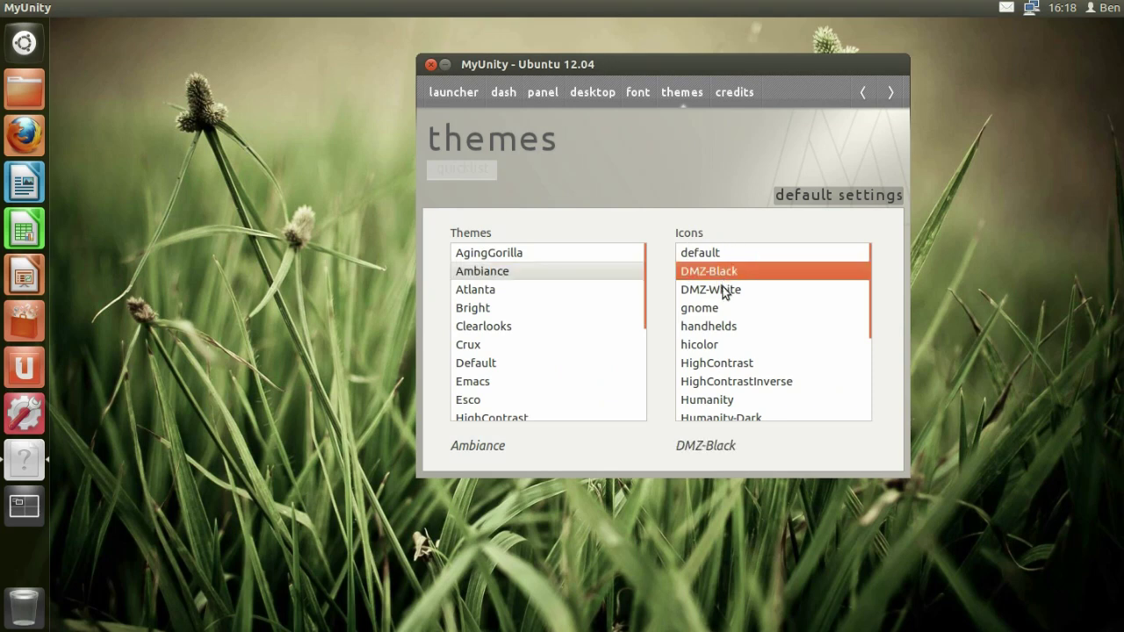
click(722, 288)
click(711, 276)
click(716, 293)
click(727, 277)
click(728, 288)
click(731, 273)
click(729, 290)
Try the ubuntu-mono-dark, ubuntu-mono-light and unity-icon-theme icon sets, previewing them in the messaging menu
scroll(730, 290, down, 3)
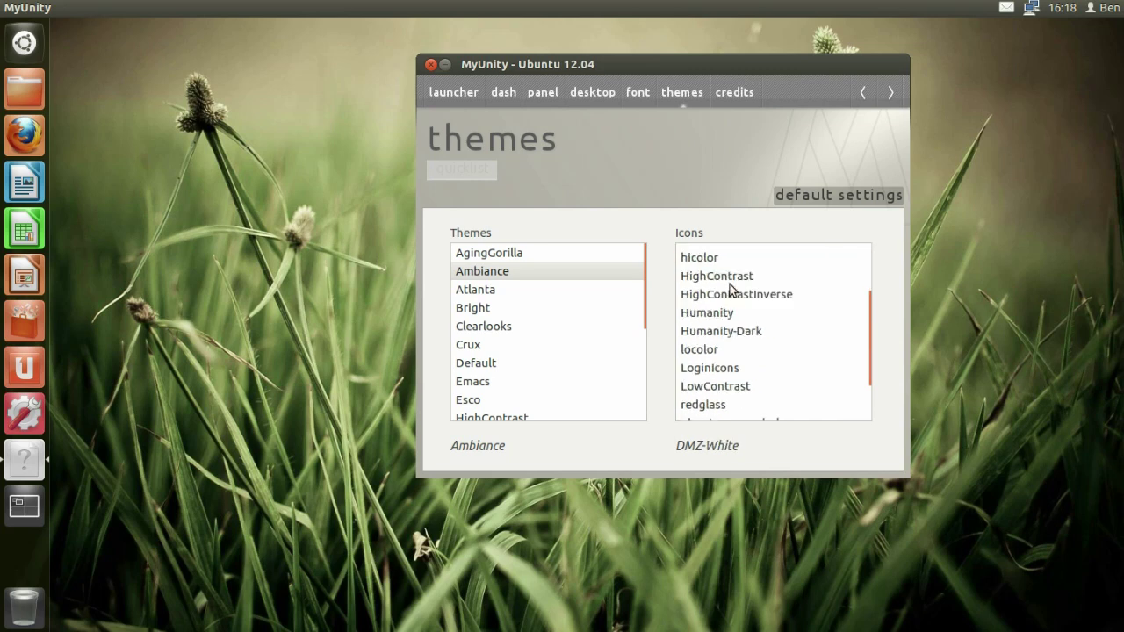
scroll(730, 288, down, 2)
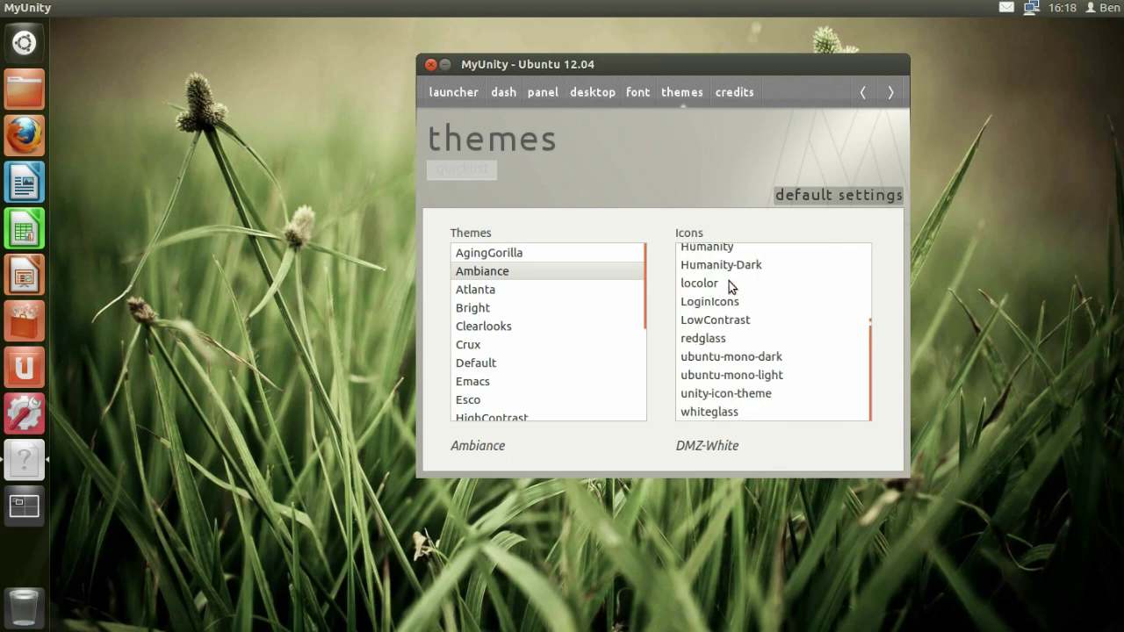
click(727, 358)
click(745, 378)
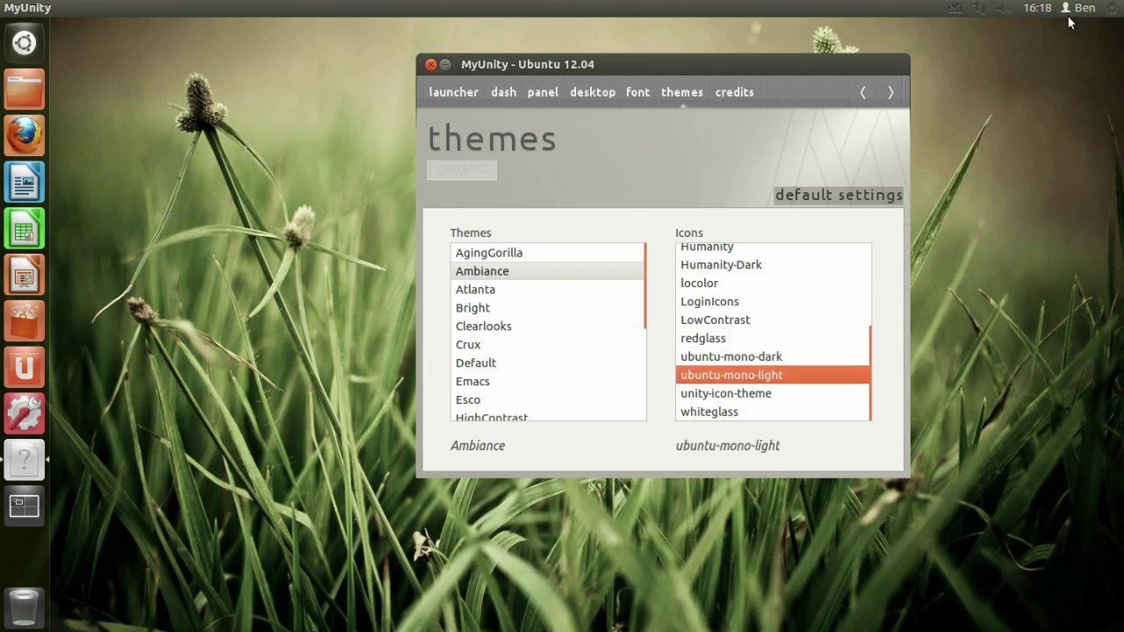
click(957, 12)
click(886, 58)
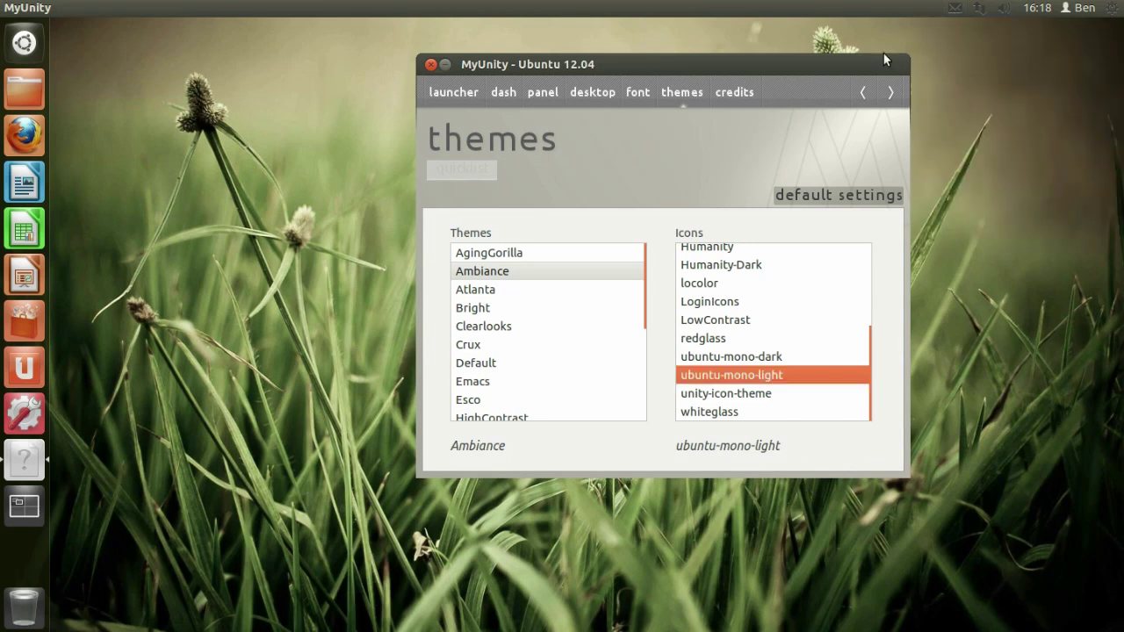
click(760, 356)
click(742, 394)
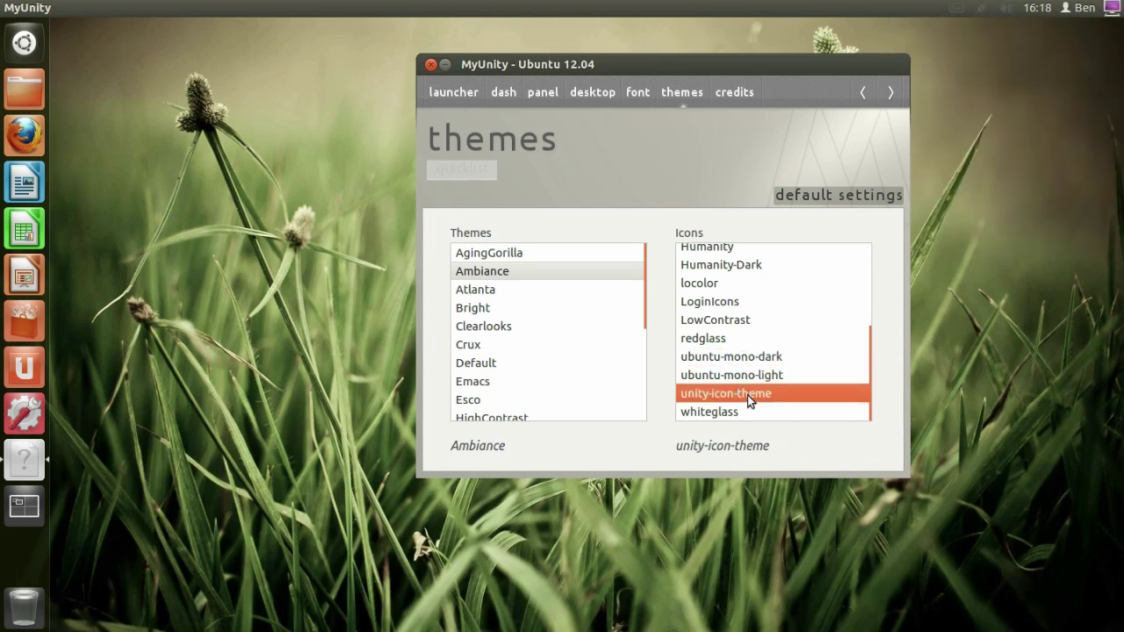
click(747, 359)
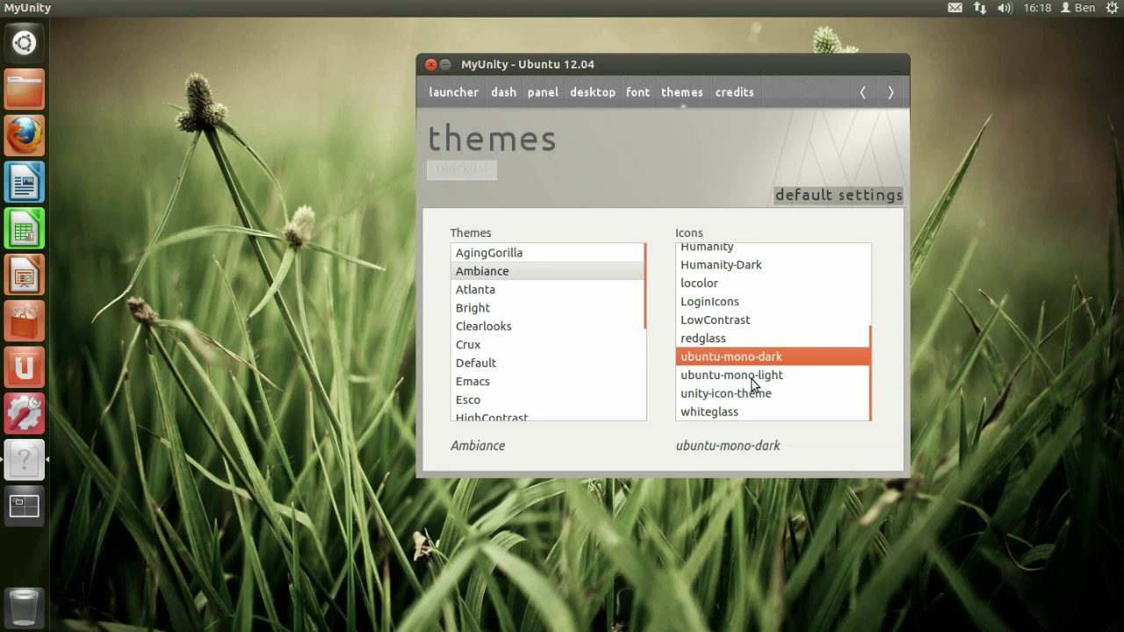
click(753, 393)
Compare ubuntu-mono-light and ubuntu-mono-dark, settling on the ubuntu-mono-dark icon set
scroll(546, 281, down, 5)
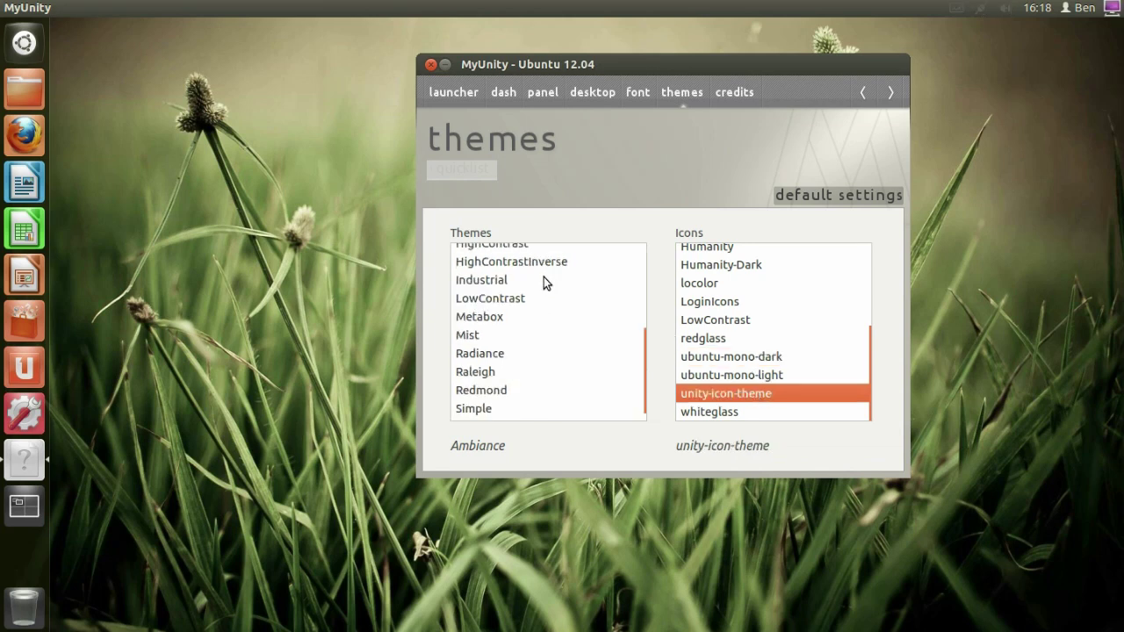
scroll(522, 379, up, 4)
scroll(497, 352, up, 2)
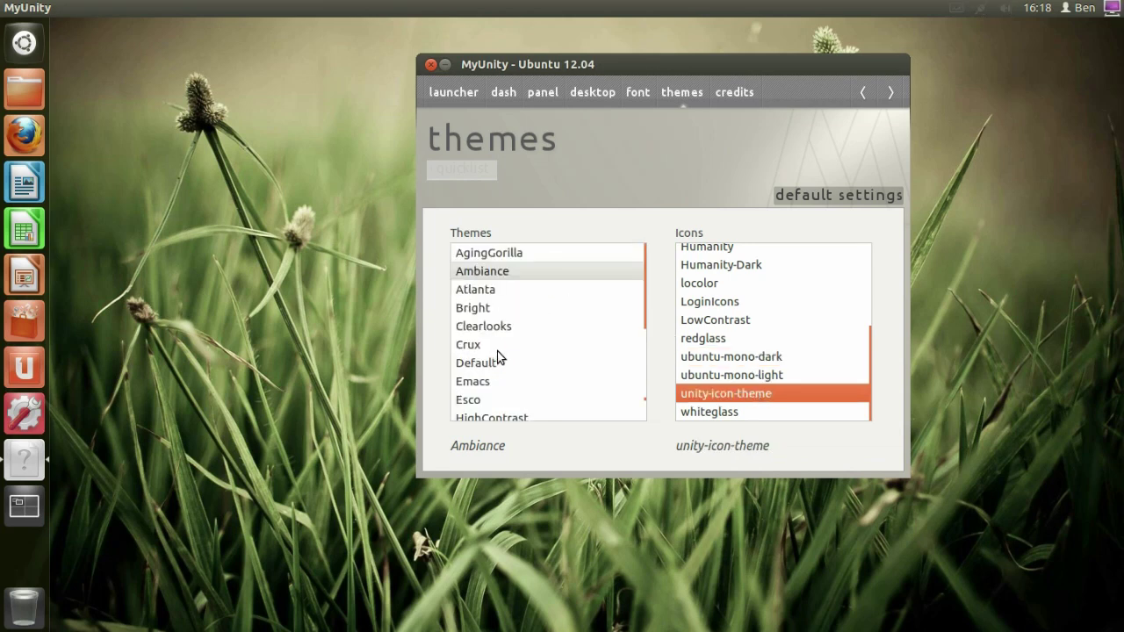
scroll(763, 375, up, 3)
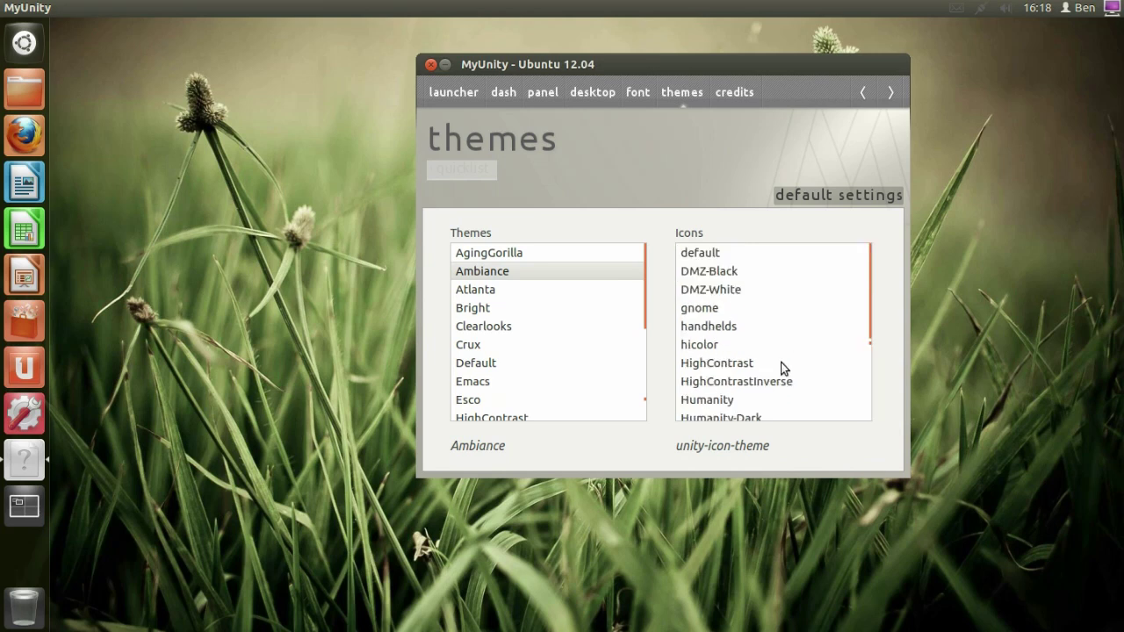
scroll(784, 368, down, 3)
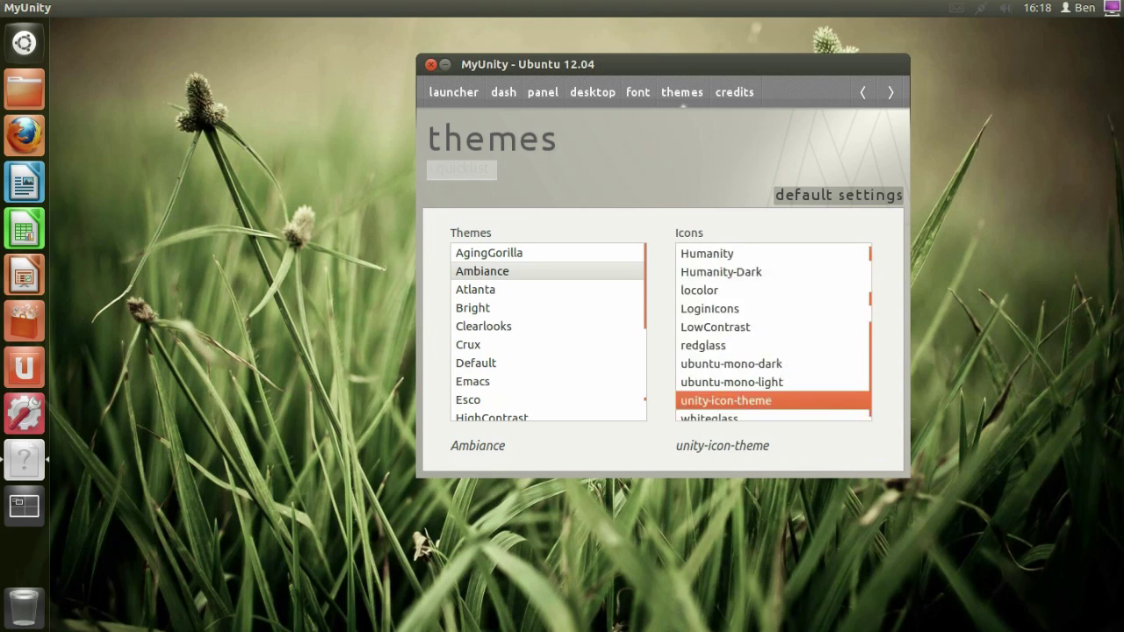
click(765, 382)
click(763, 366)
click(764, 376)
click(763, 365)
scroll(763, 360, up, 3)
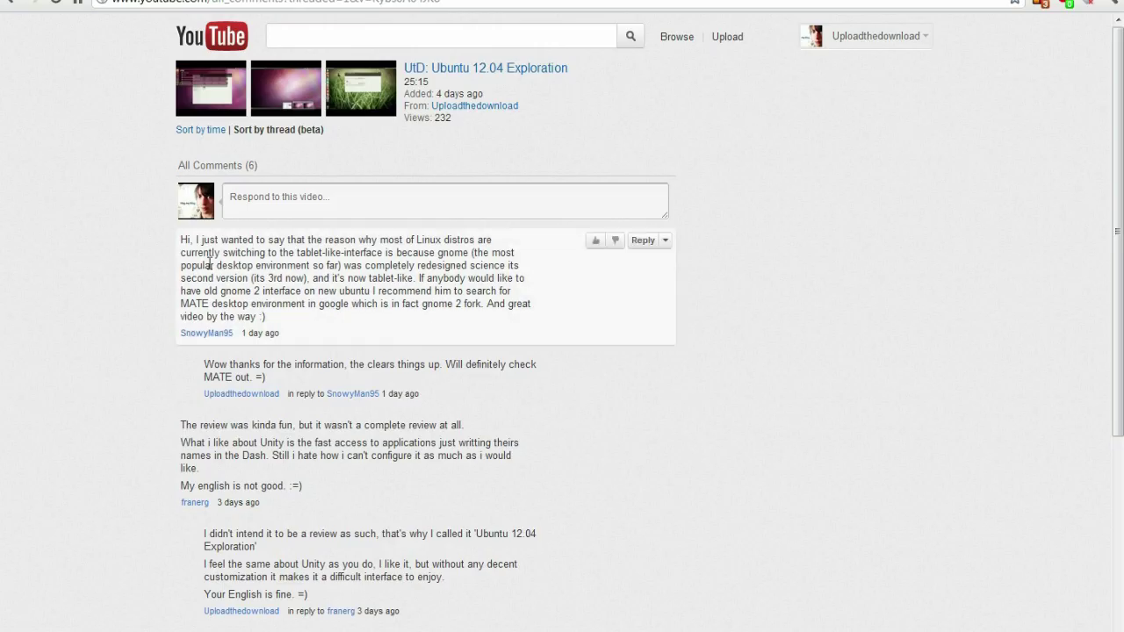
scroll(412, 325, down, 5)
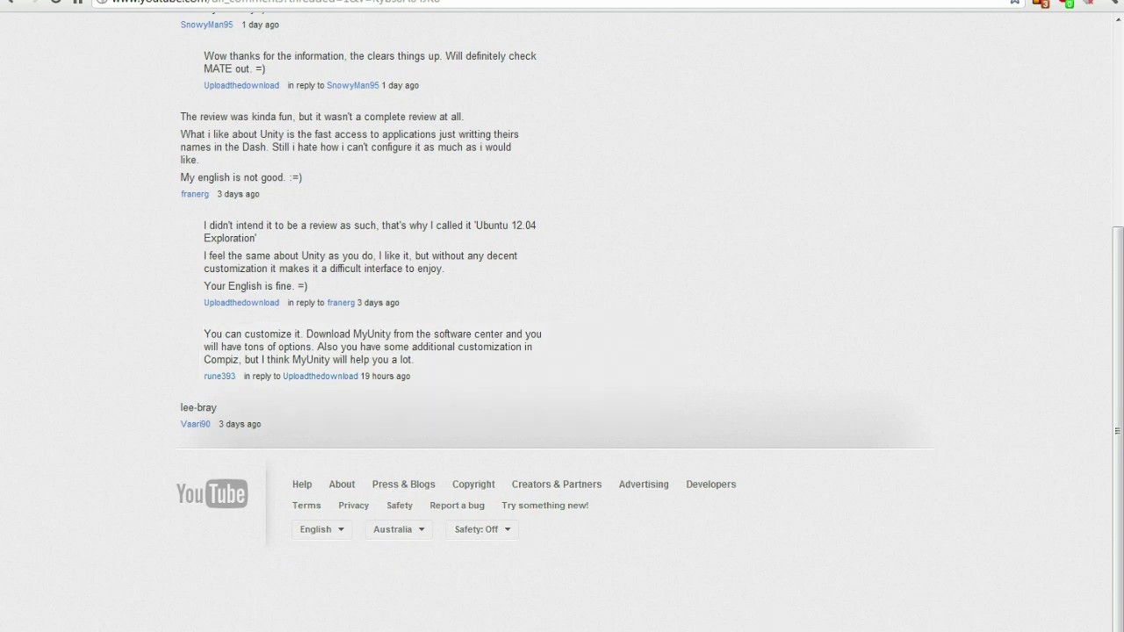
Bring the Ubuntu VM forward, move the MyUnity window left and close it
click(843, 546)
drag(599, 65, 359, 65)
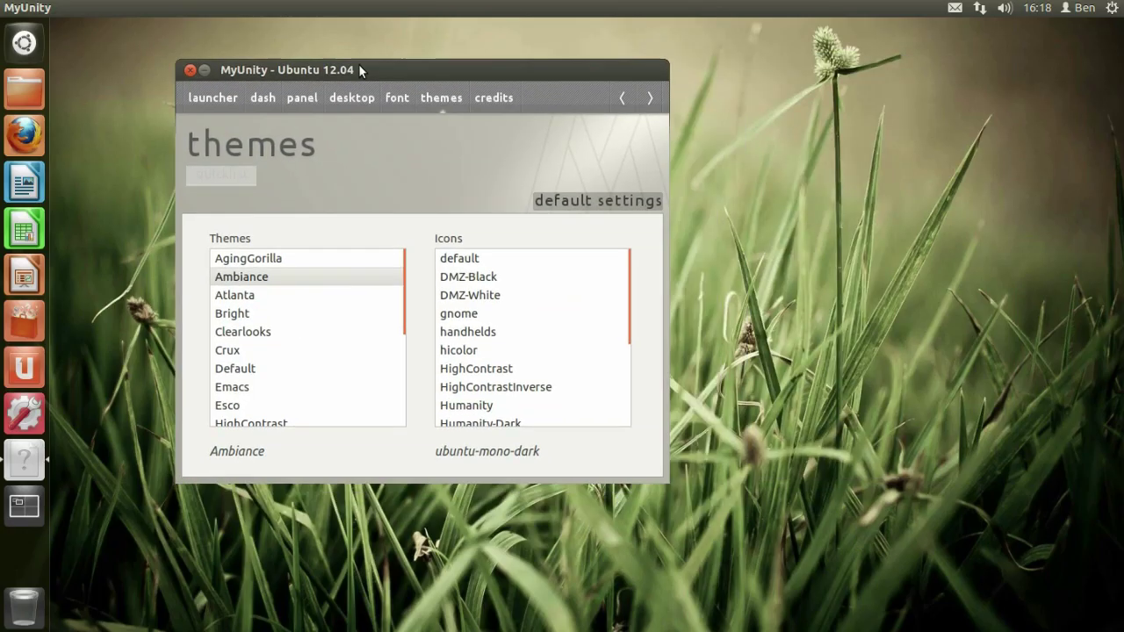
click(190, 66)
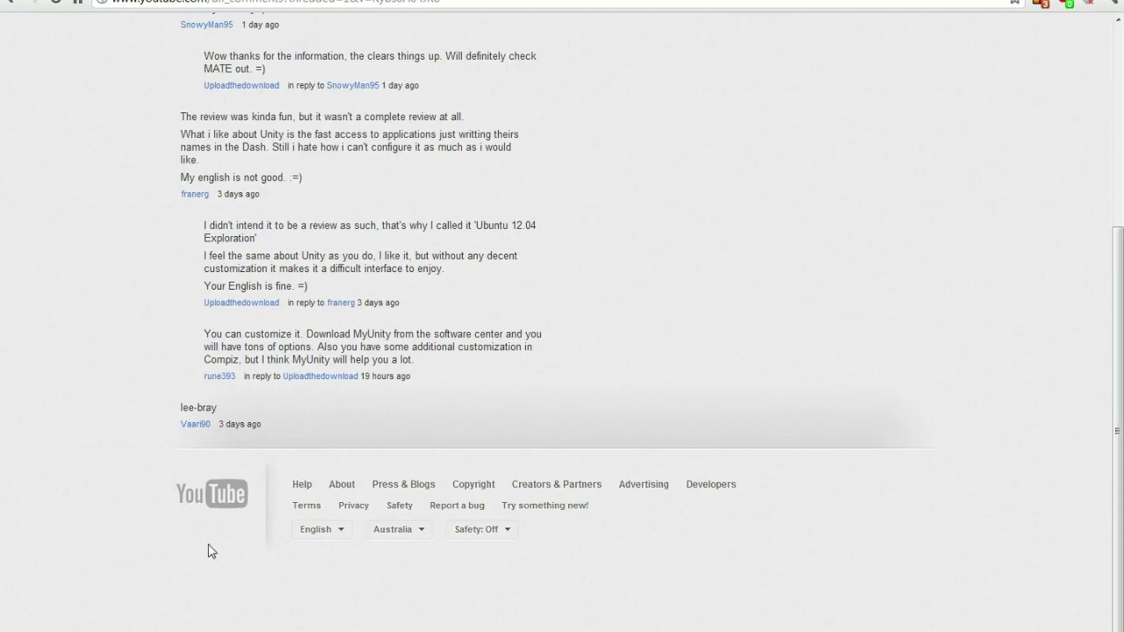
Scroll up to the top of the Ubuntu 12.04 Exploration video's six comments
scroll(677, 295, up, 5)
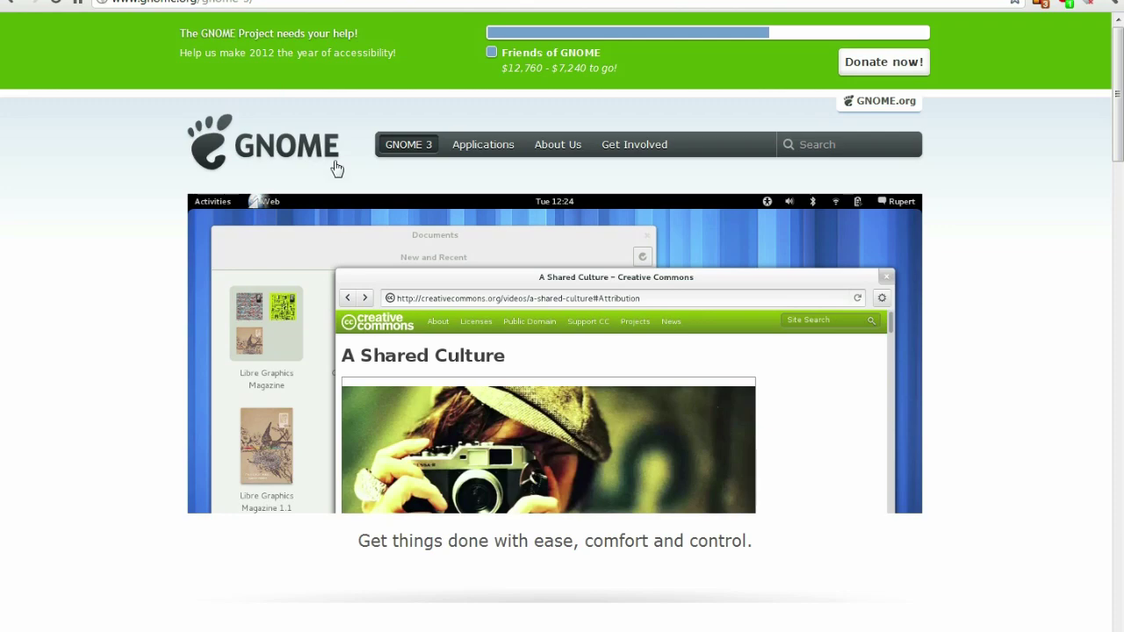
Scroll through the GNOME 3 feature page sections, clearing an accidental text selection
scroll(337, 167, down, 10)
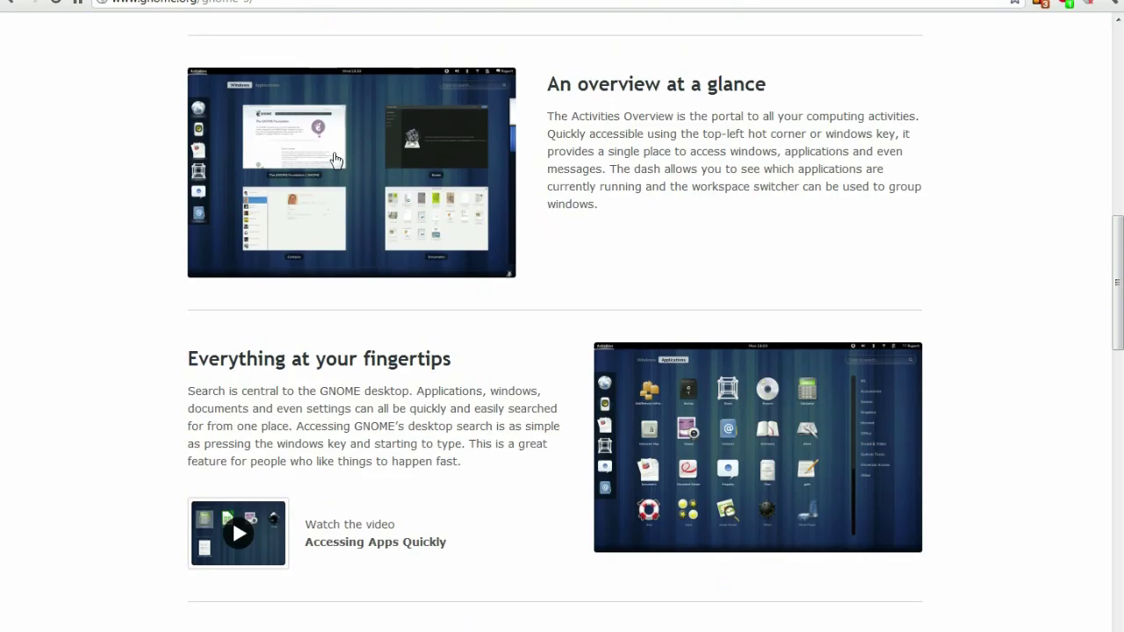
scroll(334, 163, up, 10)
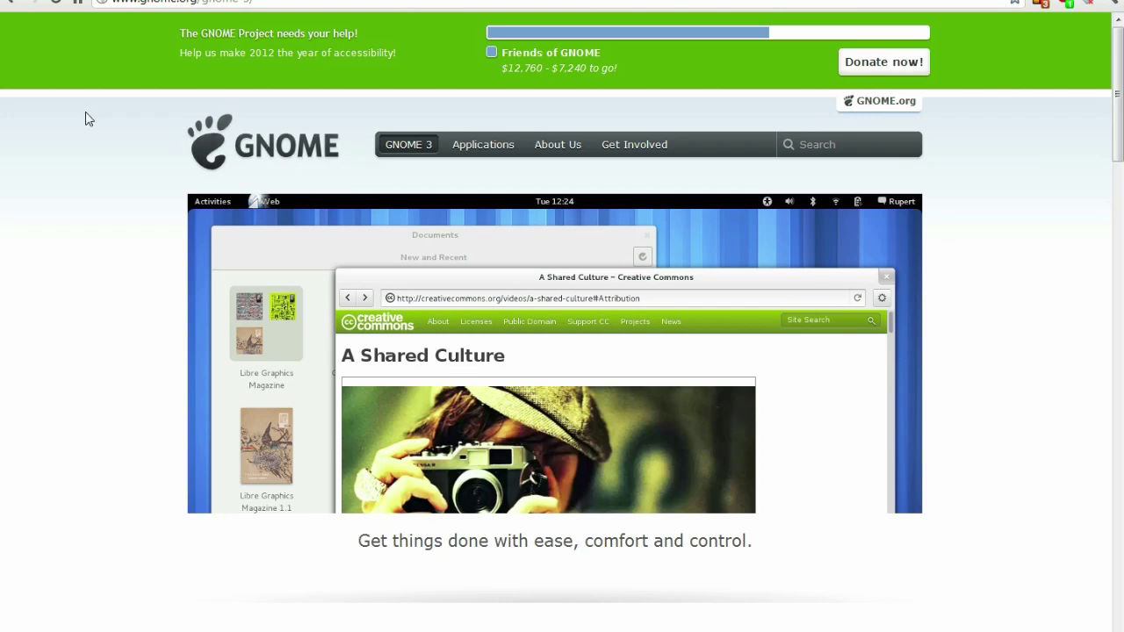
scroll(629, 313, down, 8)
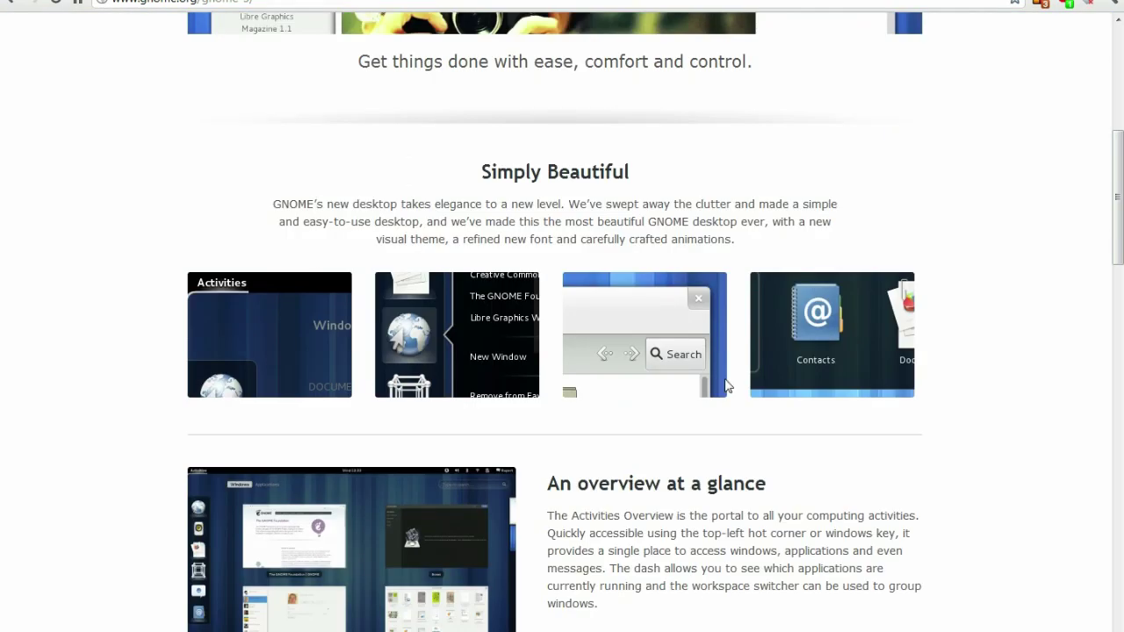
scroll(719, 525, down, 2)
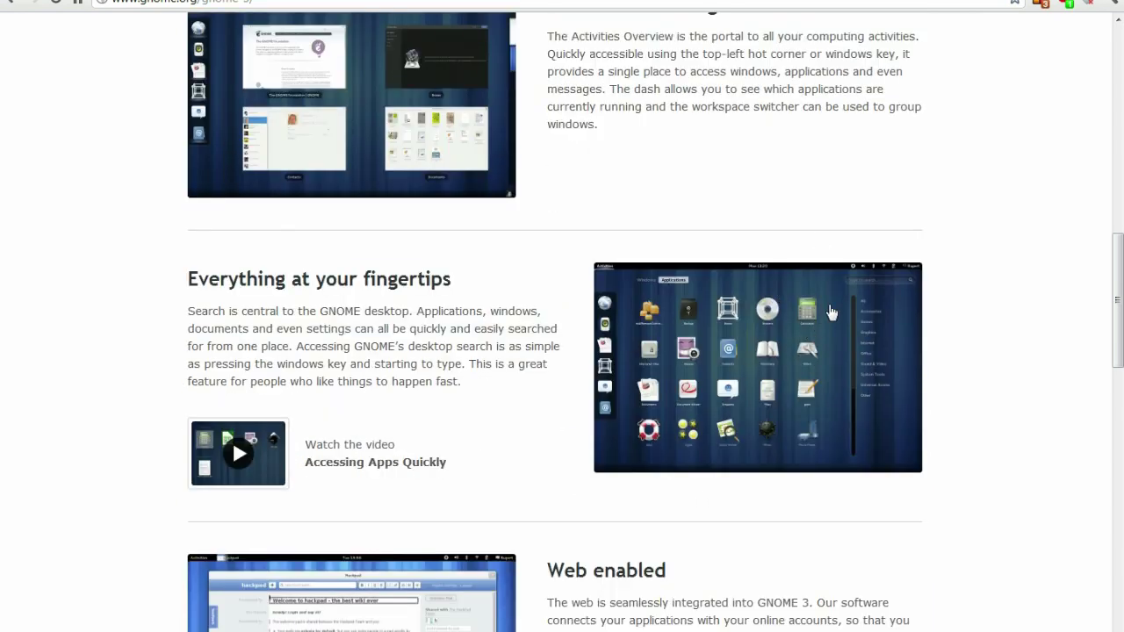
drag(565, 233, 953, 439)
click(484, 251)
Find and enlarge the 'Everything at your fingertips' application-grid screenshot
scroll(984, 158, down, 4)
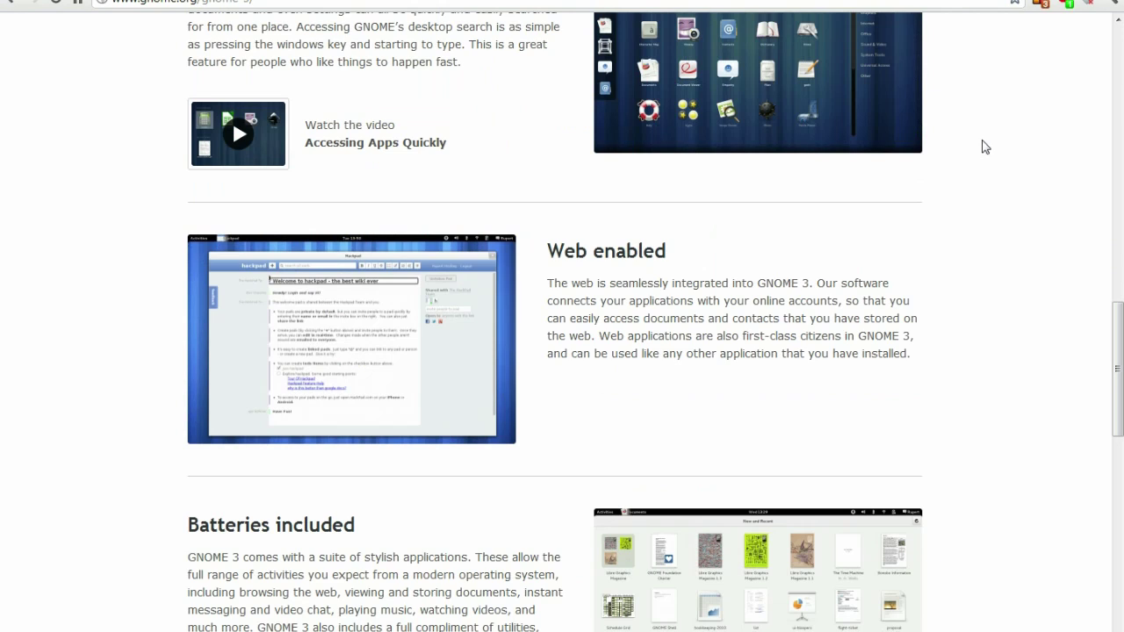
scroll(984, 148, down, 8)
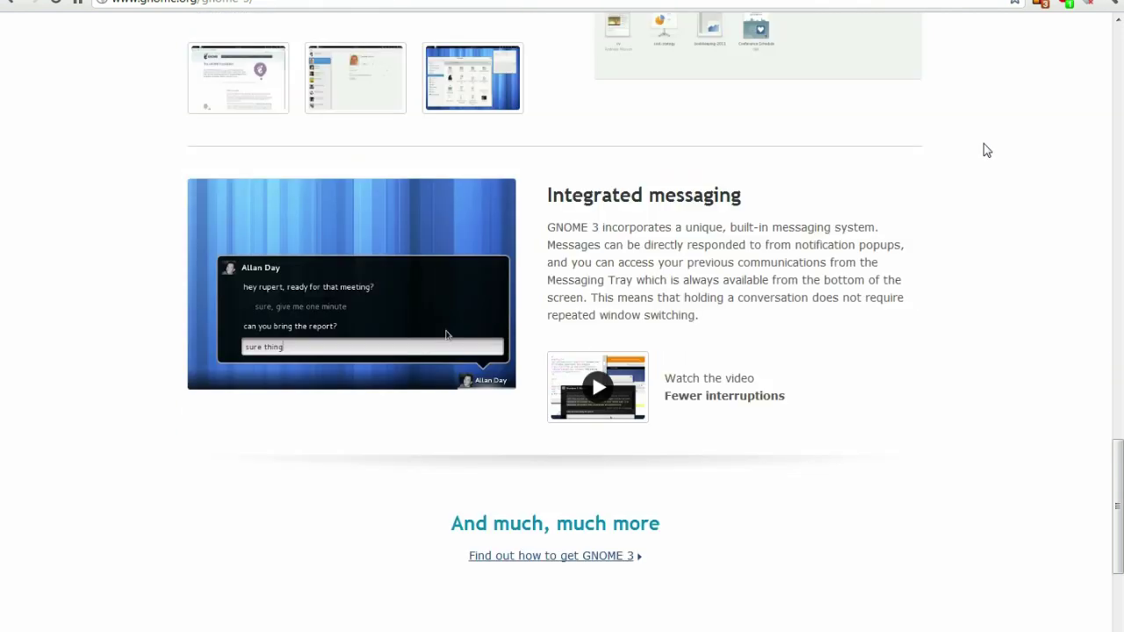
scroll(938, 150, up, 7)
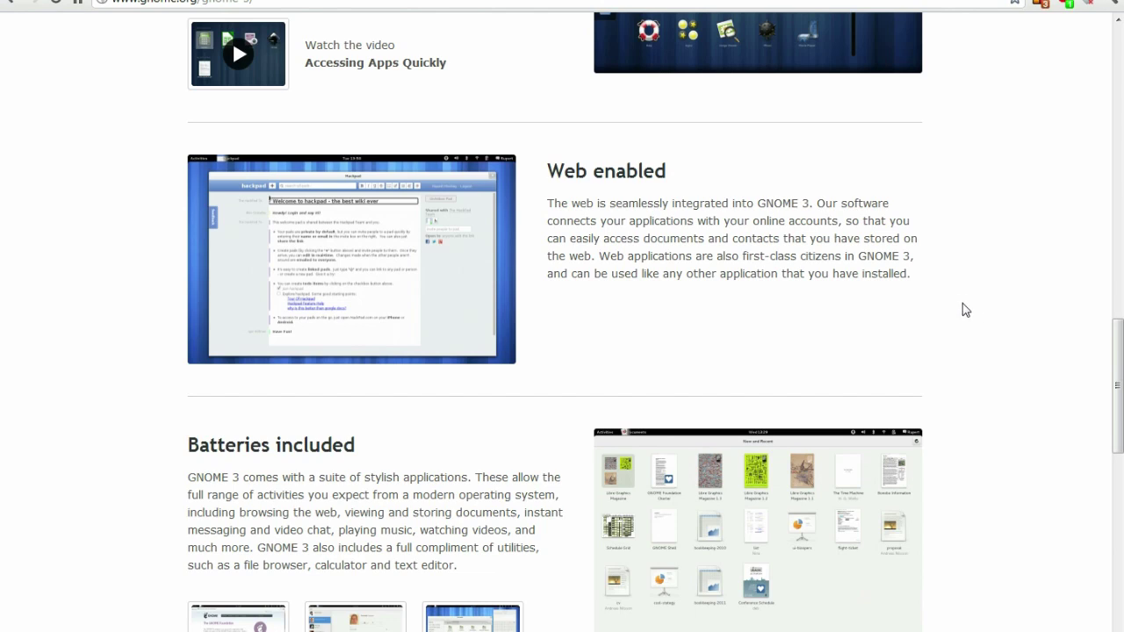
scroll(963, 302, up, 3)
scroll(963, 298, down, 5)
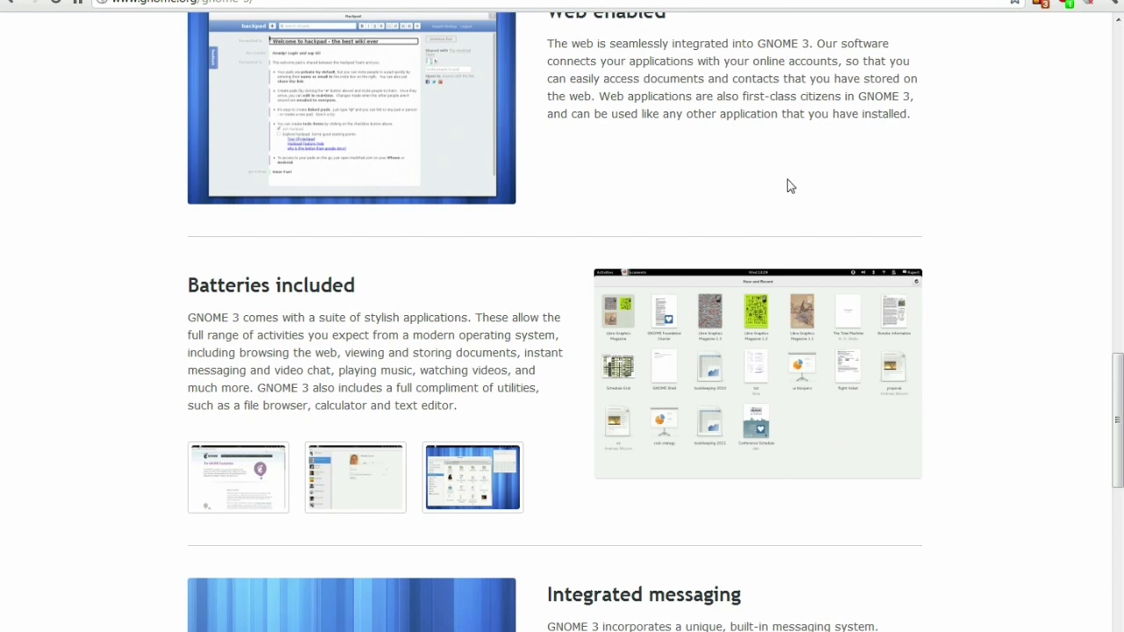
scroll(621, 340, up, 5)
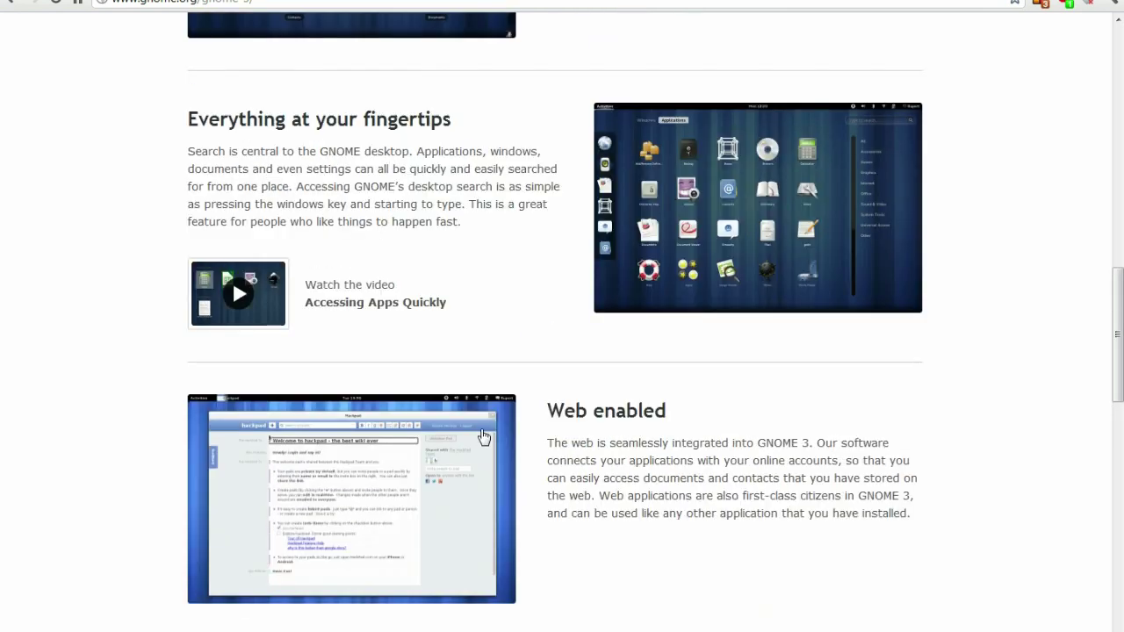
scroll(465, 436, up, 5)
scroll(461, 436, up, 8)
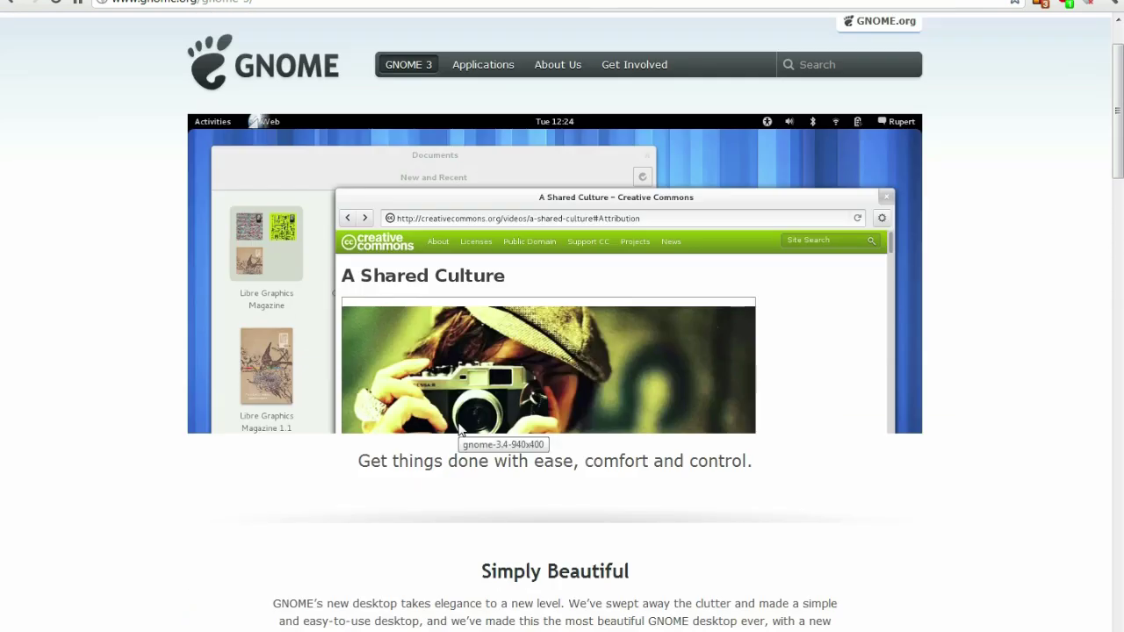
scroll(459, 428, down, 8)
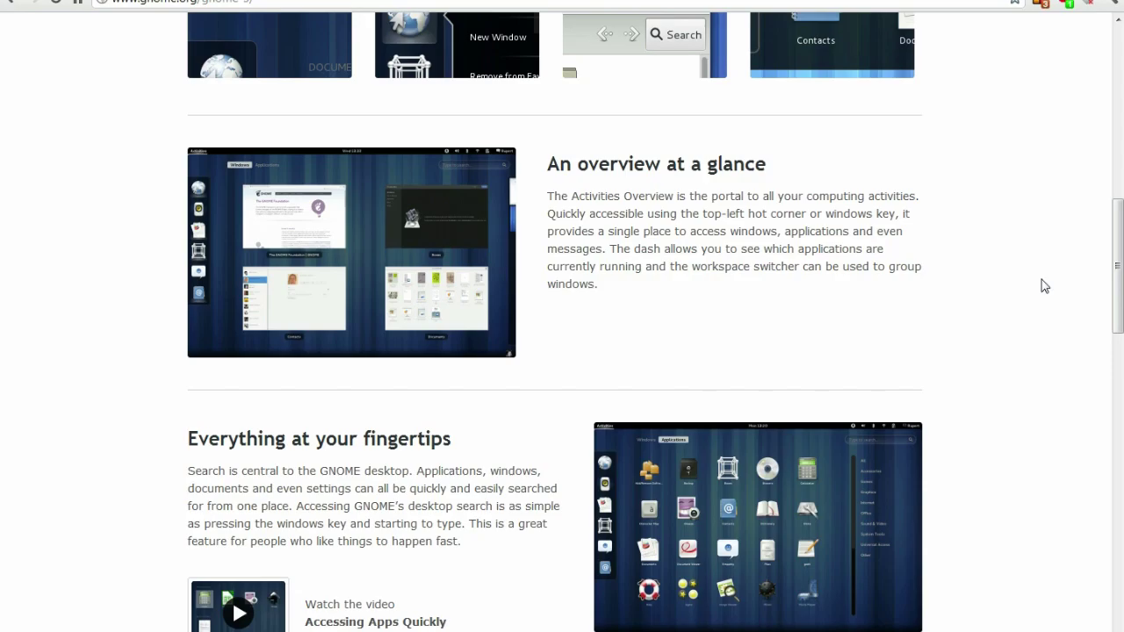
scroll(1041, 284, down, 2)
click(870, 326)
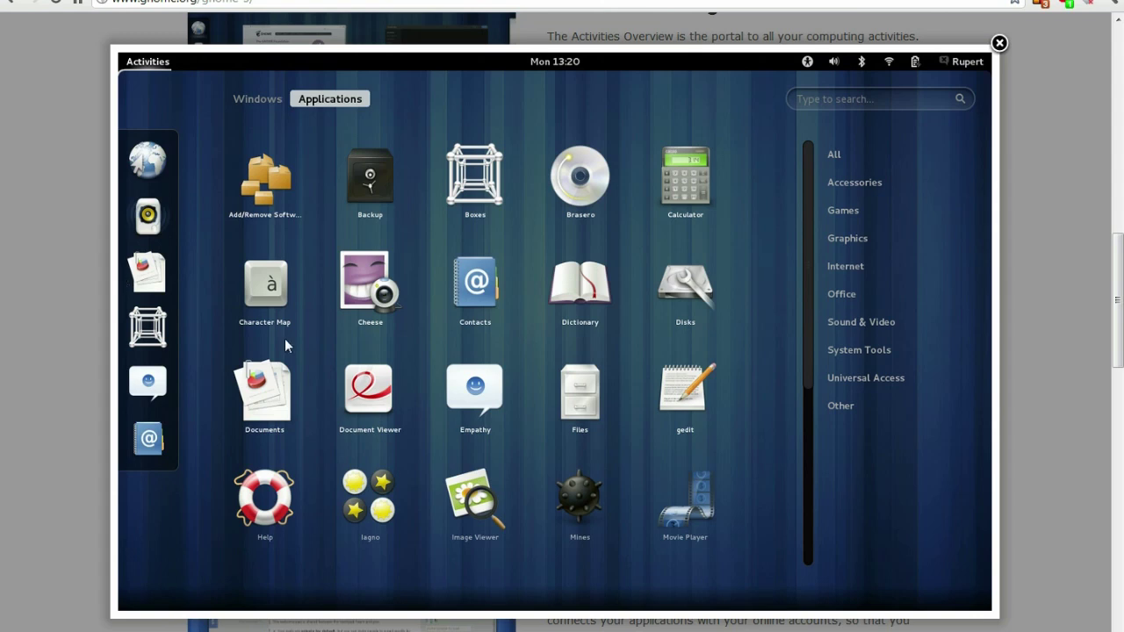
Close the enlarged screenshot, reopen it for another look, then close it again
click(1040, 174)
scroll(1033, 216, down, 2)
click(857, 246)
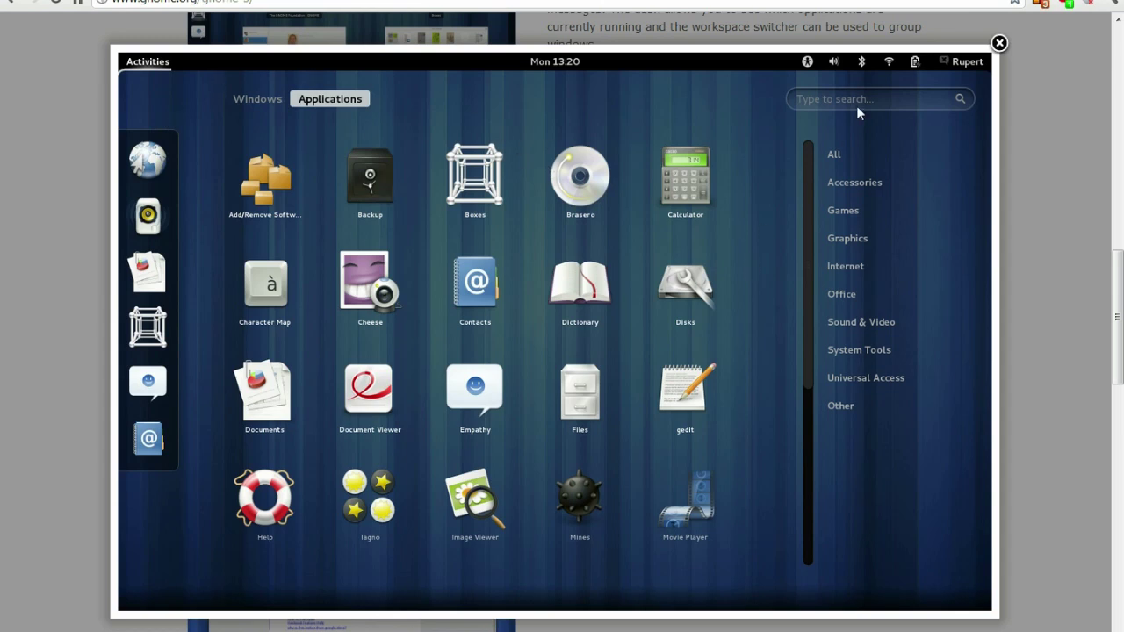
click(1072, 347)
Scroll to the GNOME page top and switch back to the Ubuntu VM desktop
scroll(929, 139, up, 5)
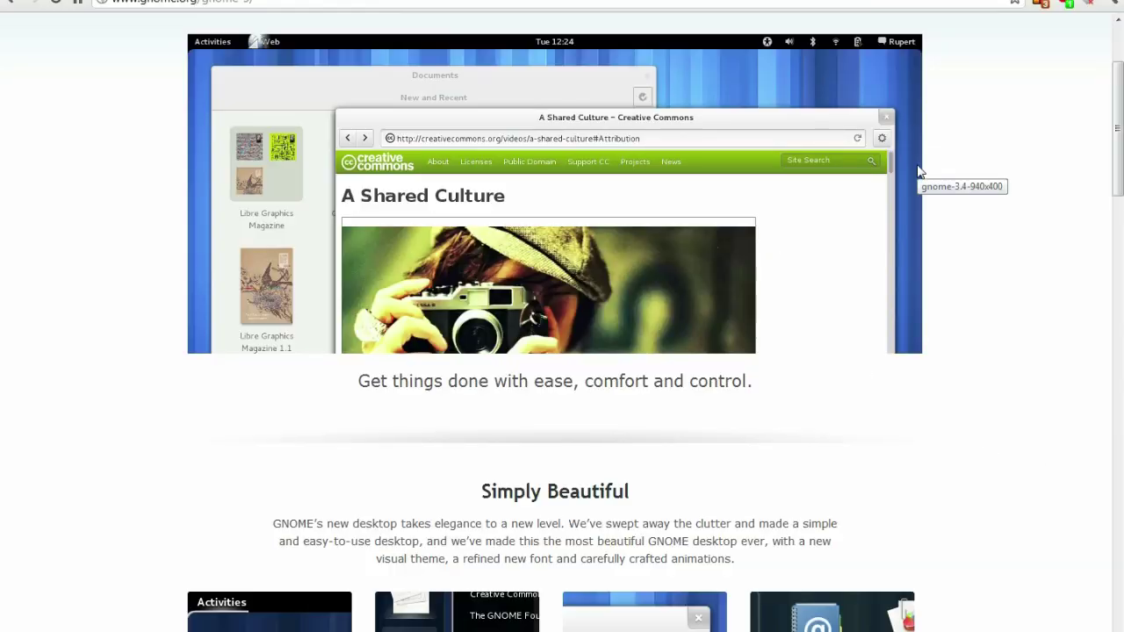
scroll(952, 143, up, 2)
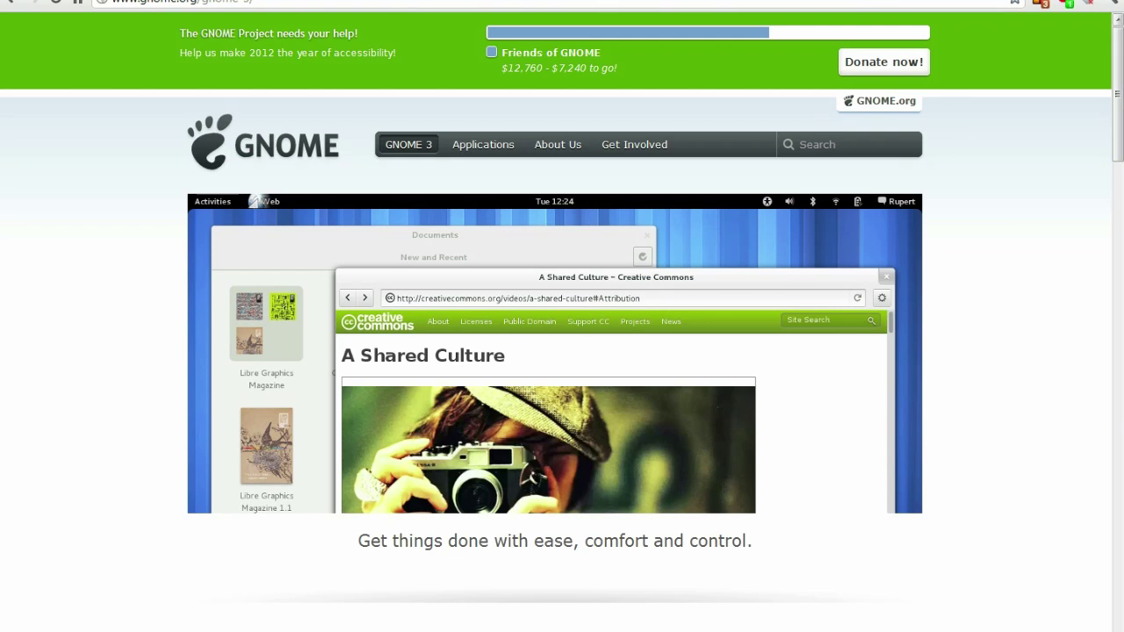
click(817, 612)
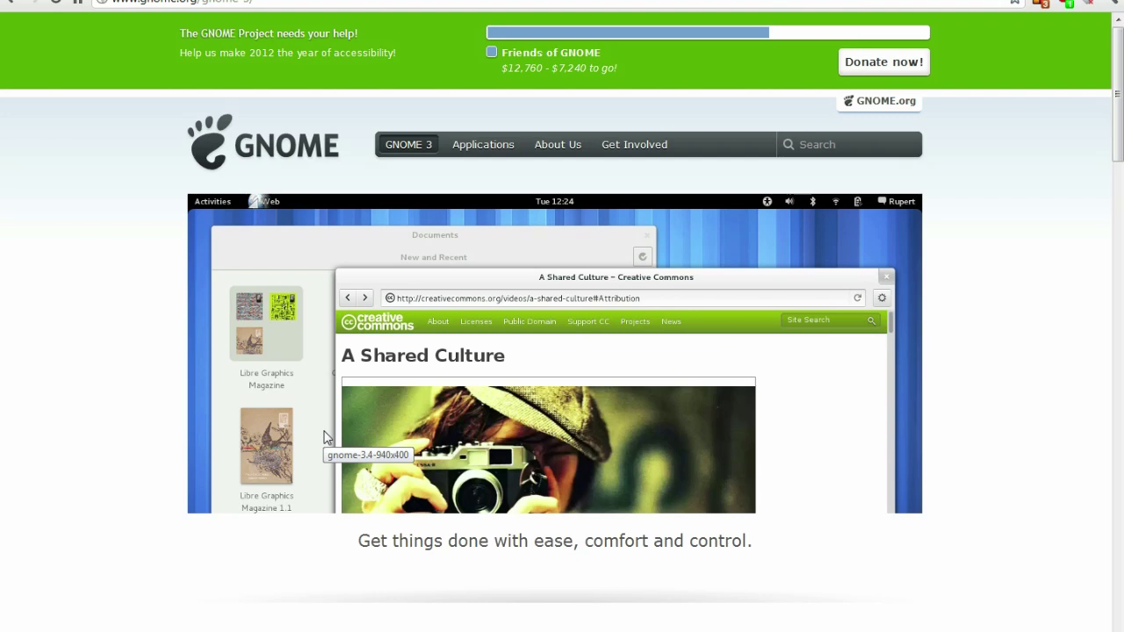
scroll(147, 433, down, 5)
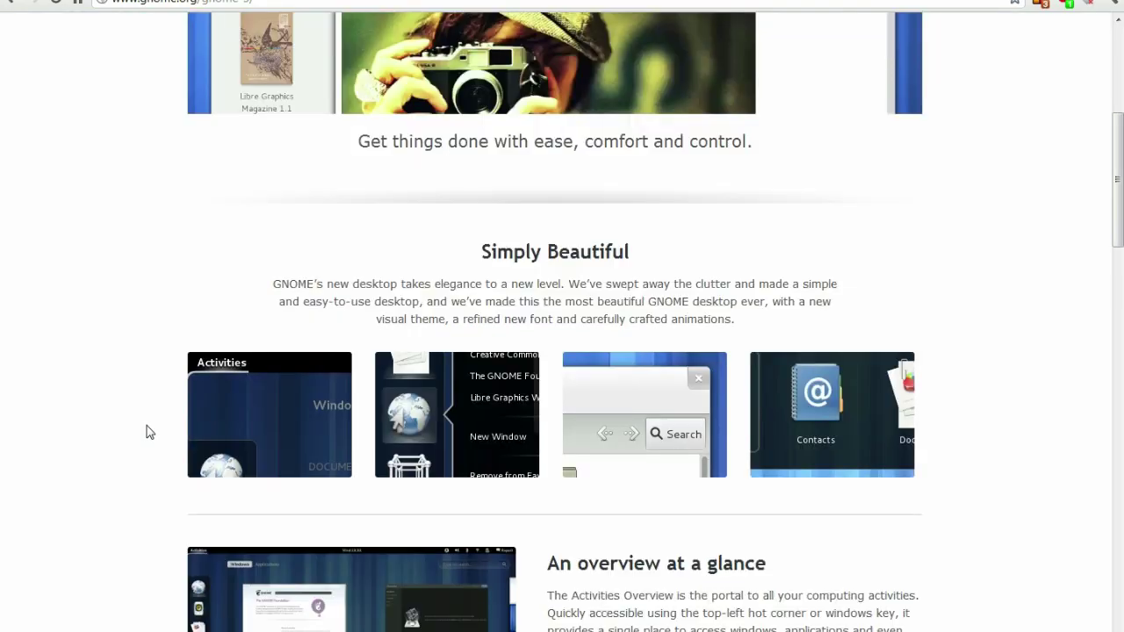
scroll(148, 433, up, 5)
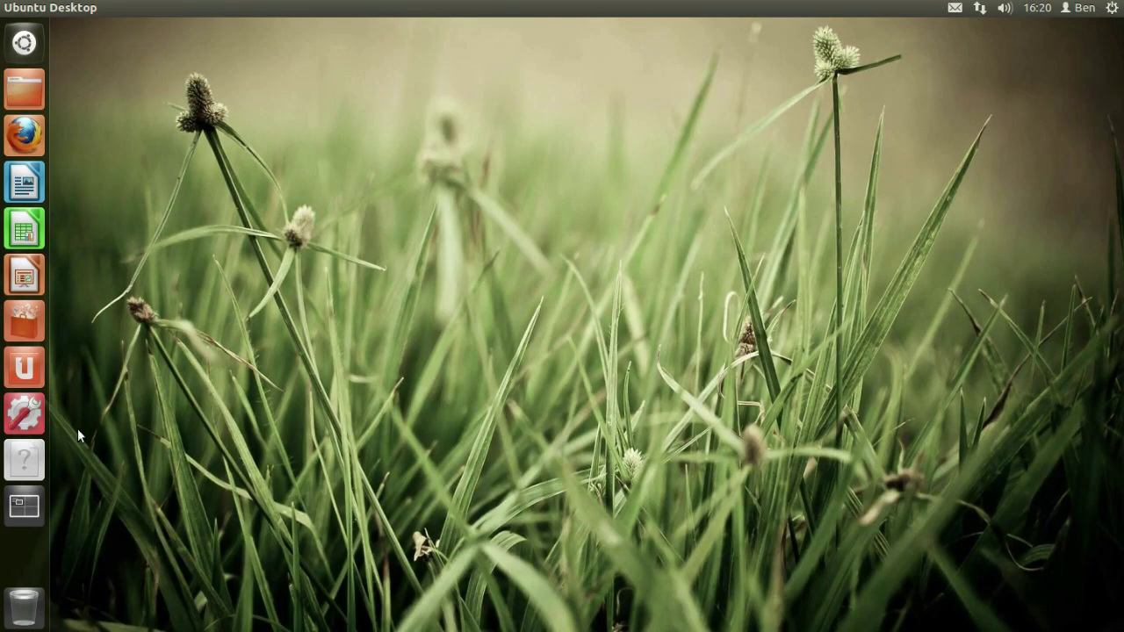
Highlight 'MATE desktop environment' in the first YouTube comment's recommendation
click(22, 458)
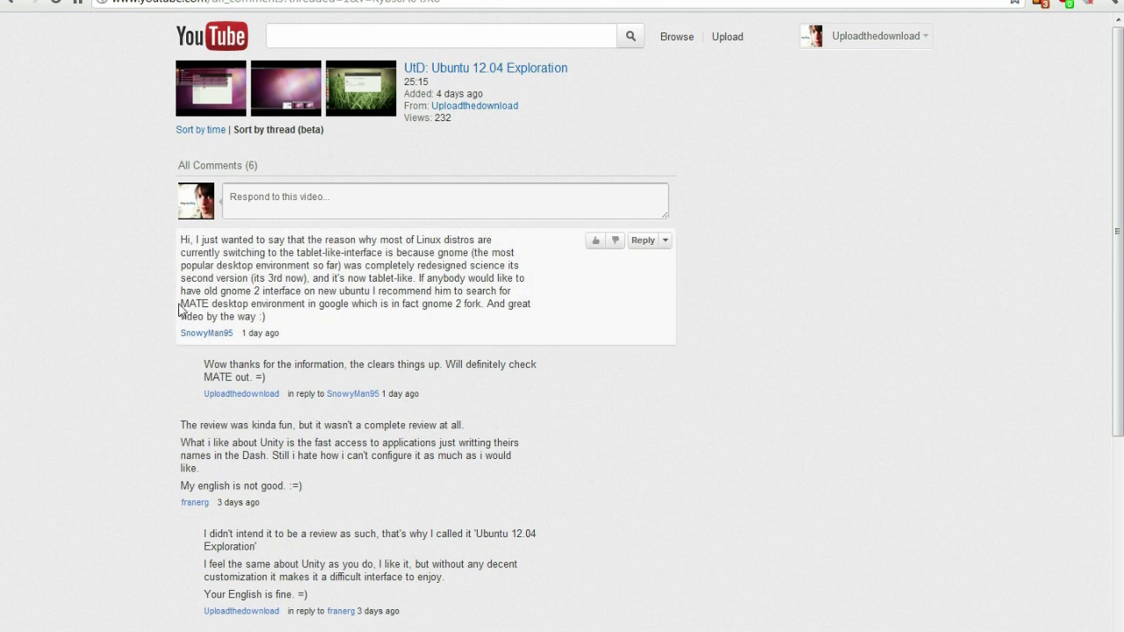
drag(180, 304, 304, 303)
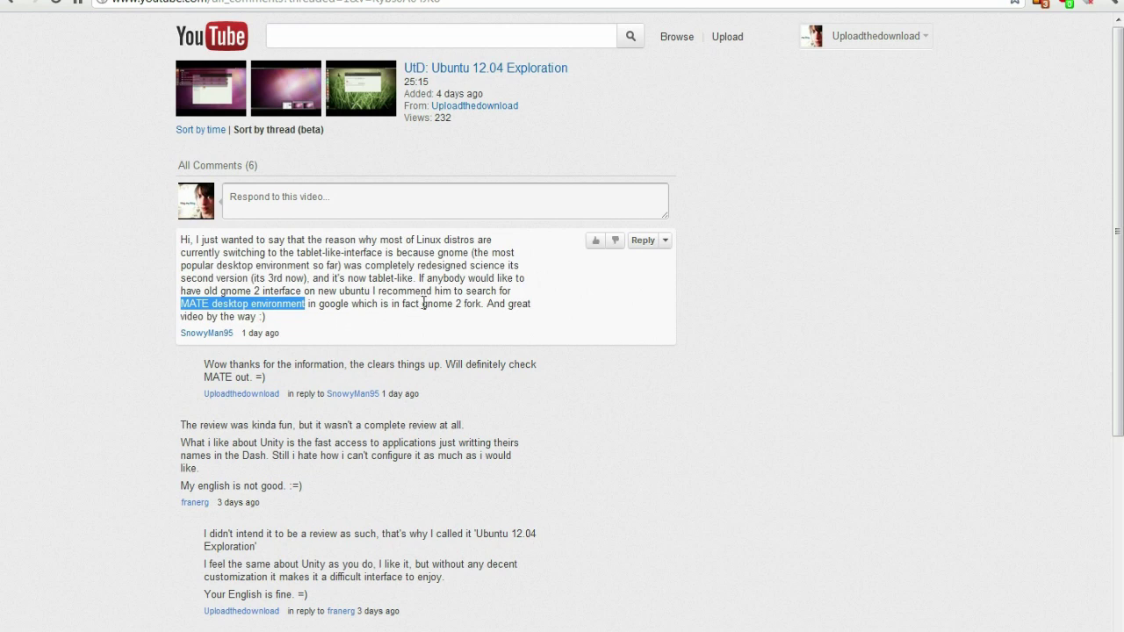
drag(423, 304, 461, 304)
click(718, 213)
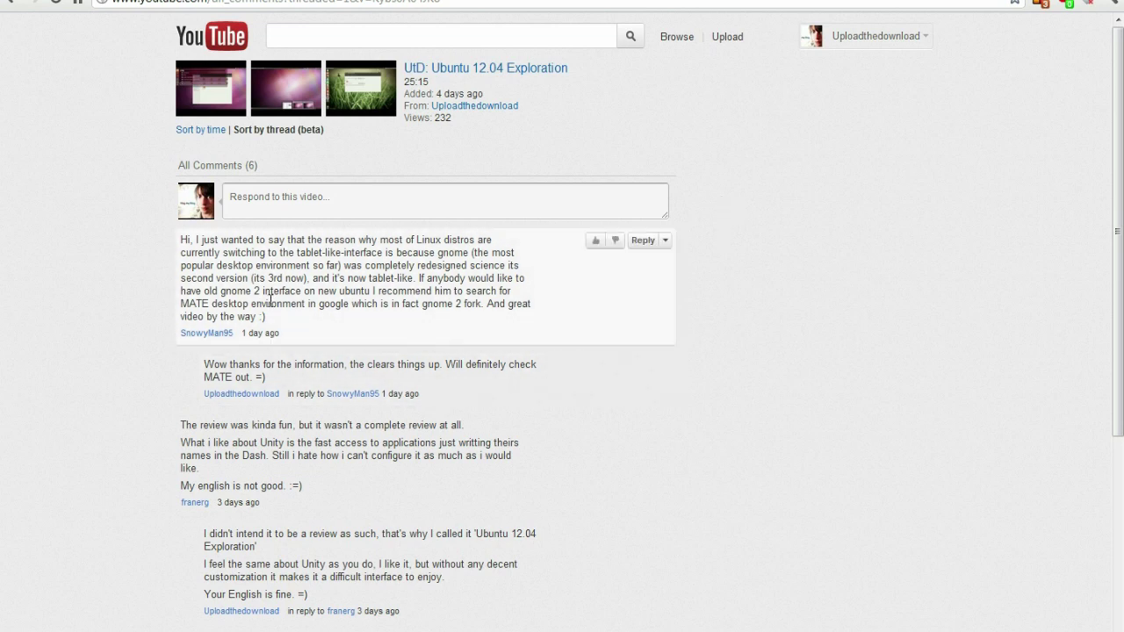
drag(307, 303, 180, 304)
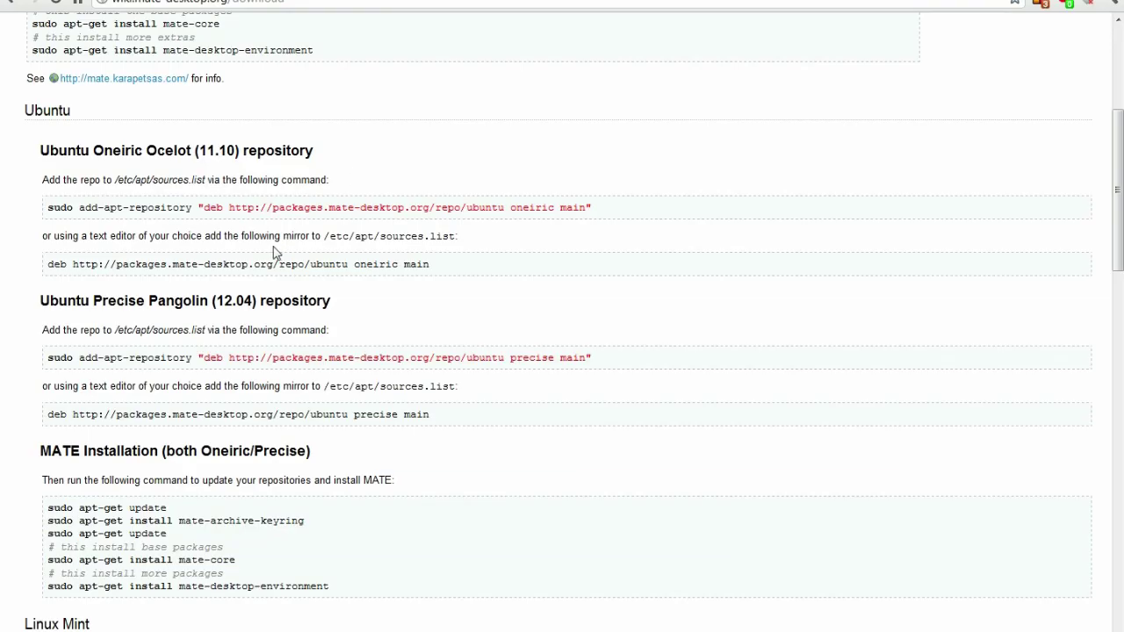
Scroll through the MATE wiki's Oneiric repository and installation commands
scroll(273, 247, up, 4)
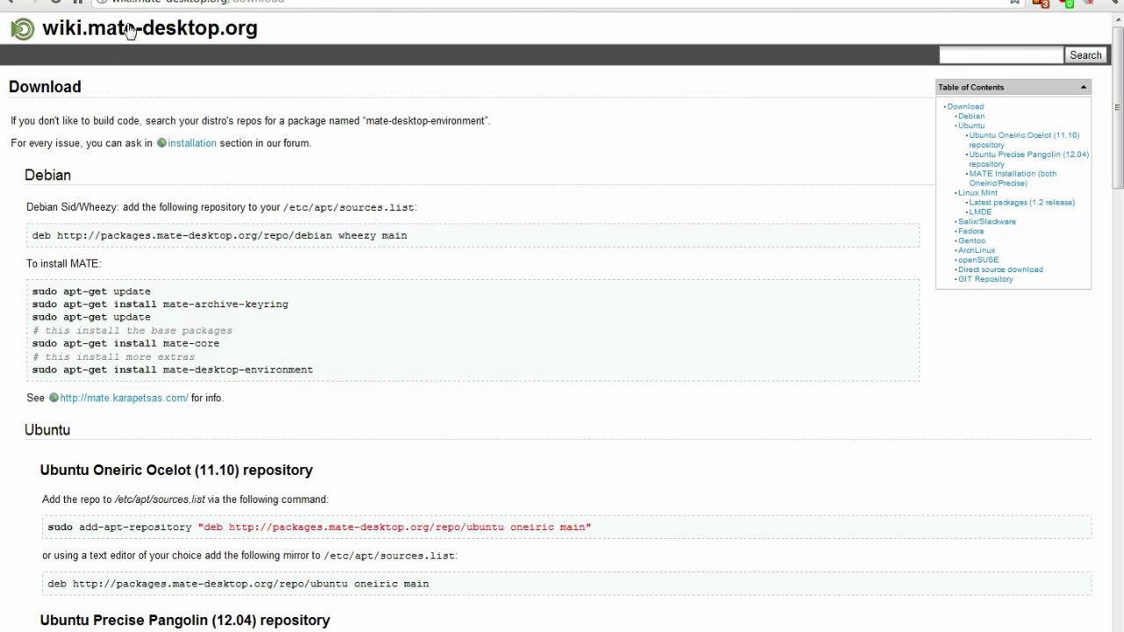
scroll(250, 103, down, 2)
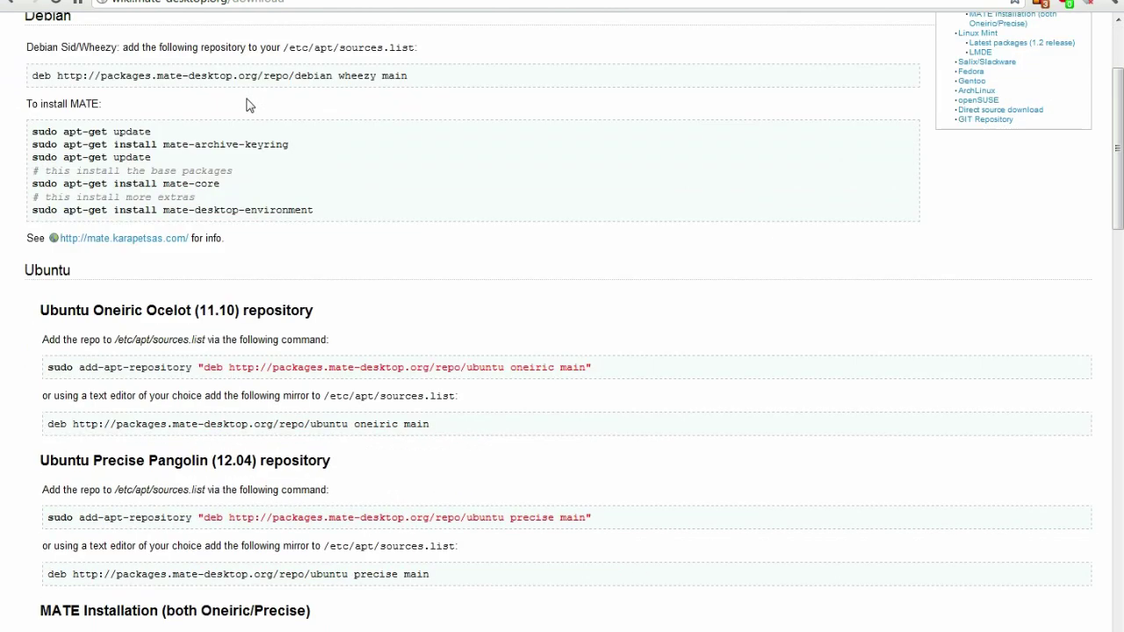
scroll(245, 105, down, 2)
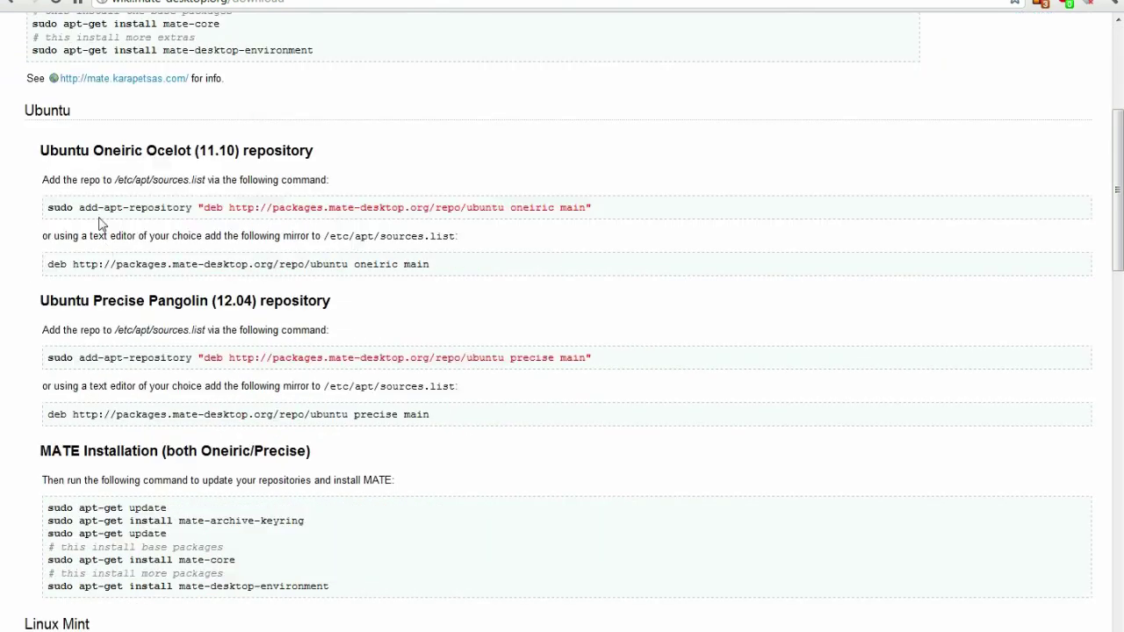
drag(107, 208, 223, 219)
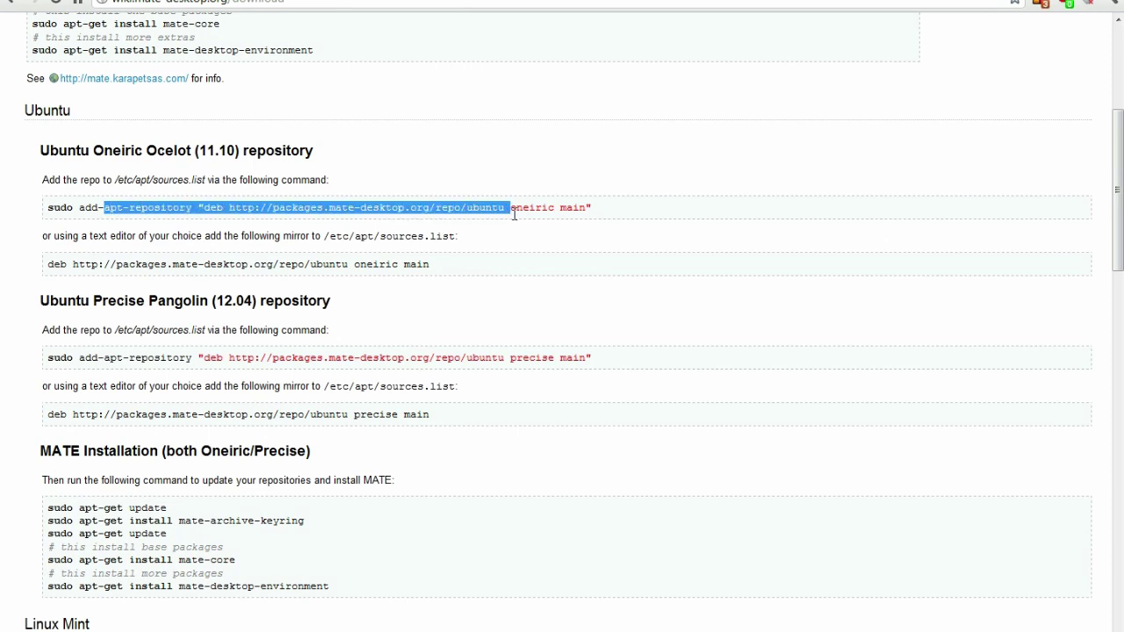
click(649, 243)
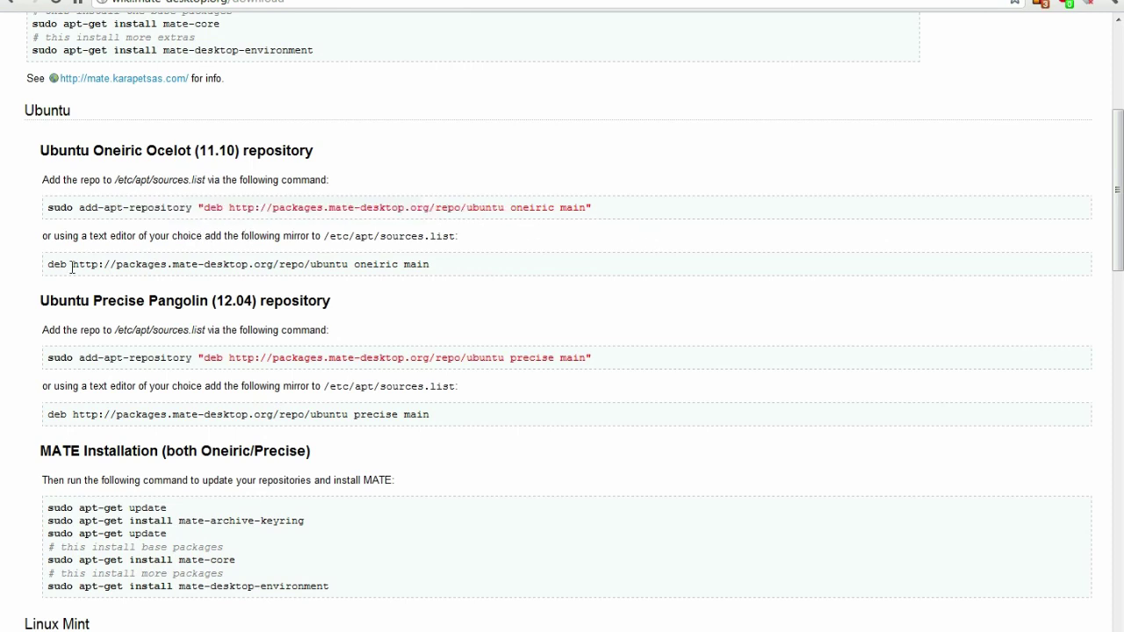
scroll(413, 371, down, 2)
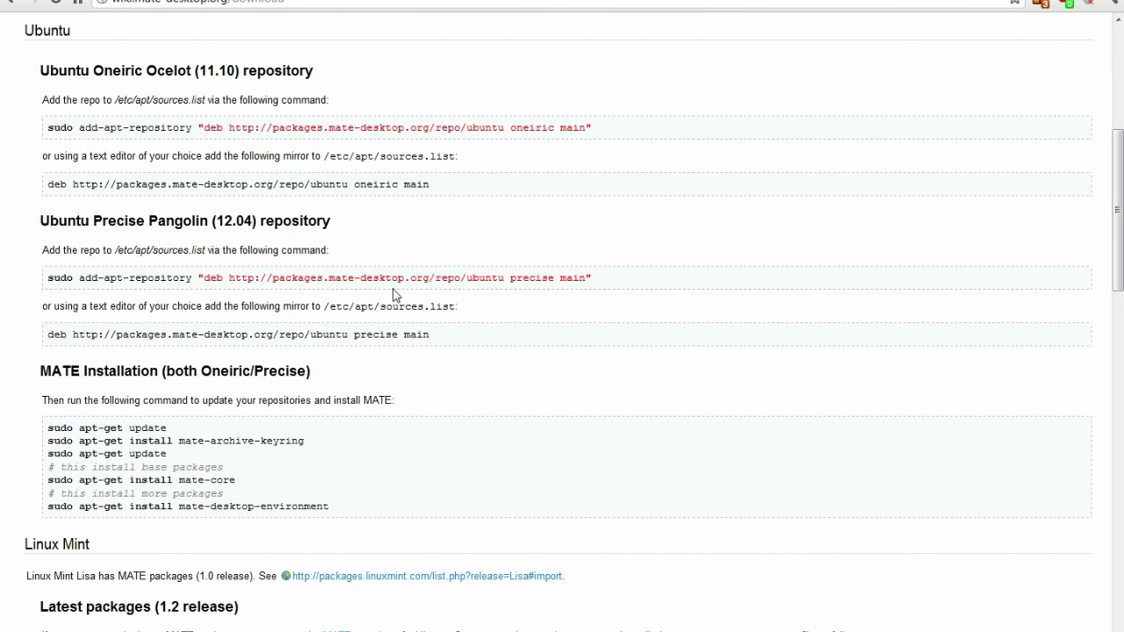
scroll(184, 413, down, 2)
scroll(163, 426, down, 15)
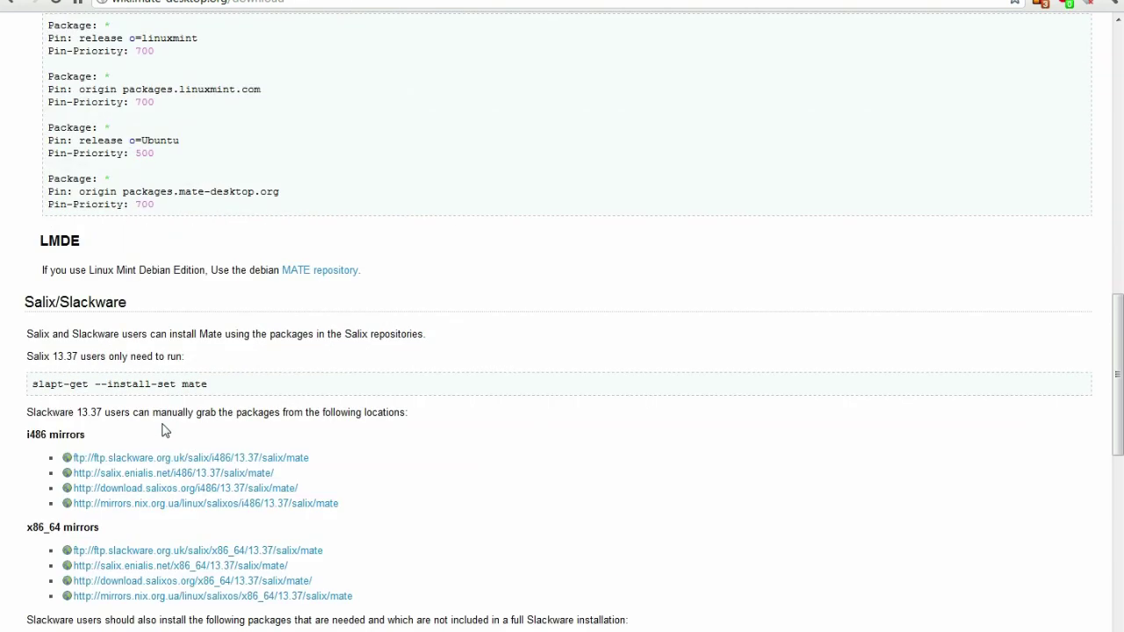
scroll(163, 429, up, 10)
scroll(164, 430, up, 5)
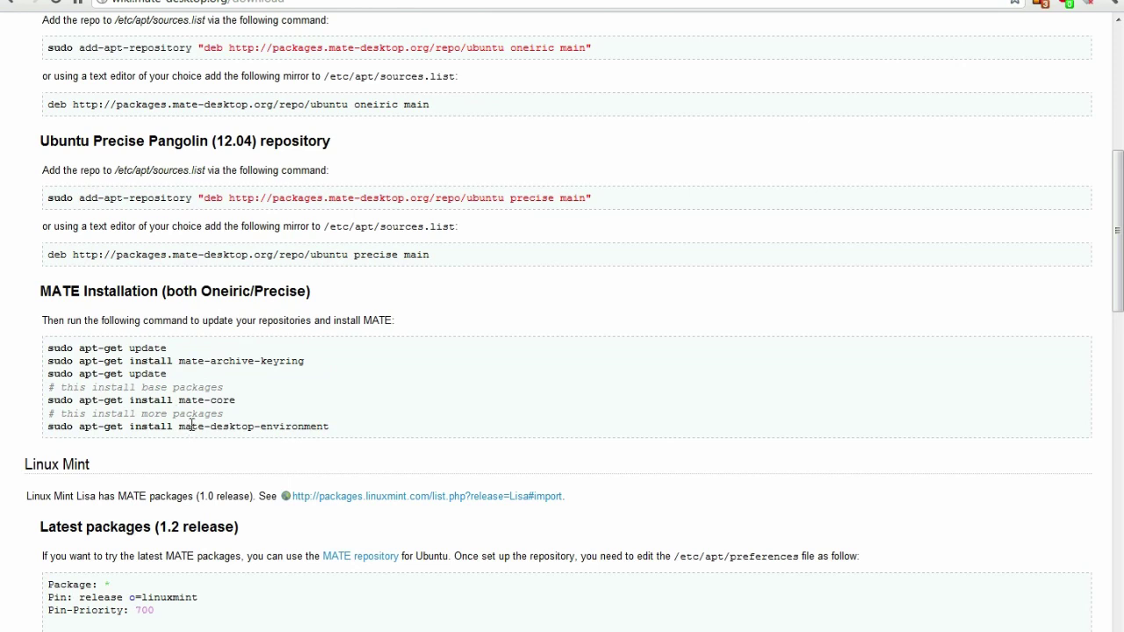
Highlight the 'sudo apt-get install mate-core' line, then switch to the Ubuntu VM
drag(191, 426, 11, 412)
click(372, 419)
click(68, 380)
drag(120, 427, 290, 431)
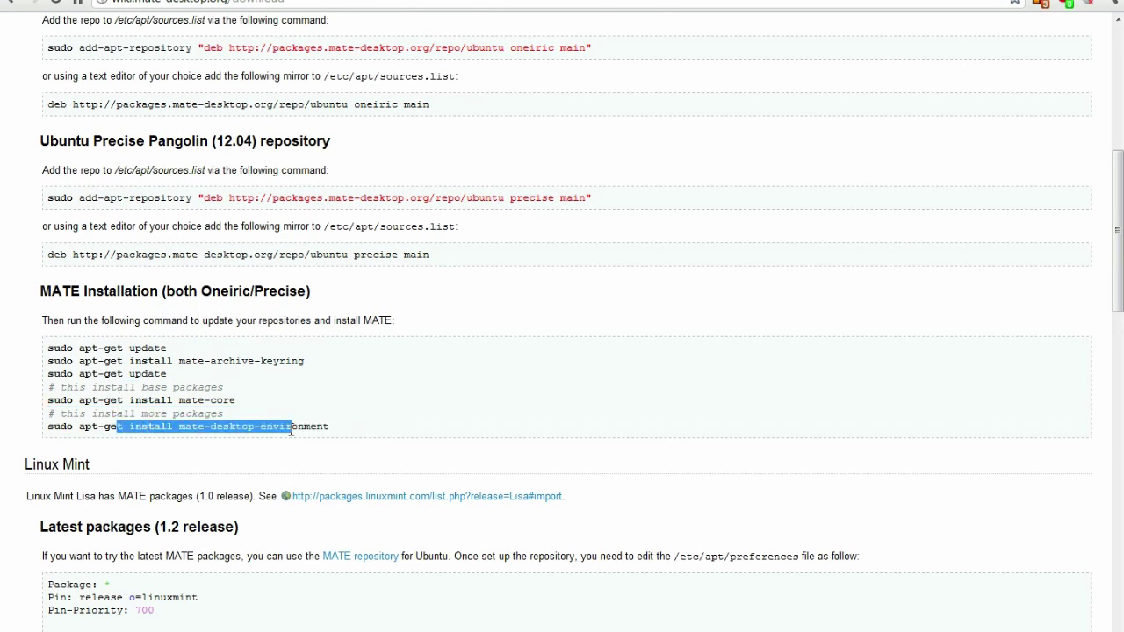
click(389, 427)
drag(235, 401, 47, 401)
click(746, 631)
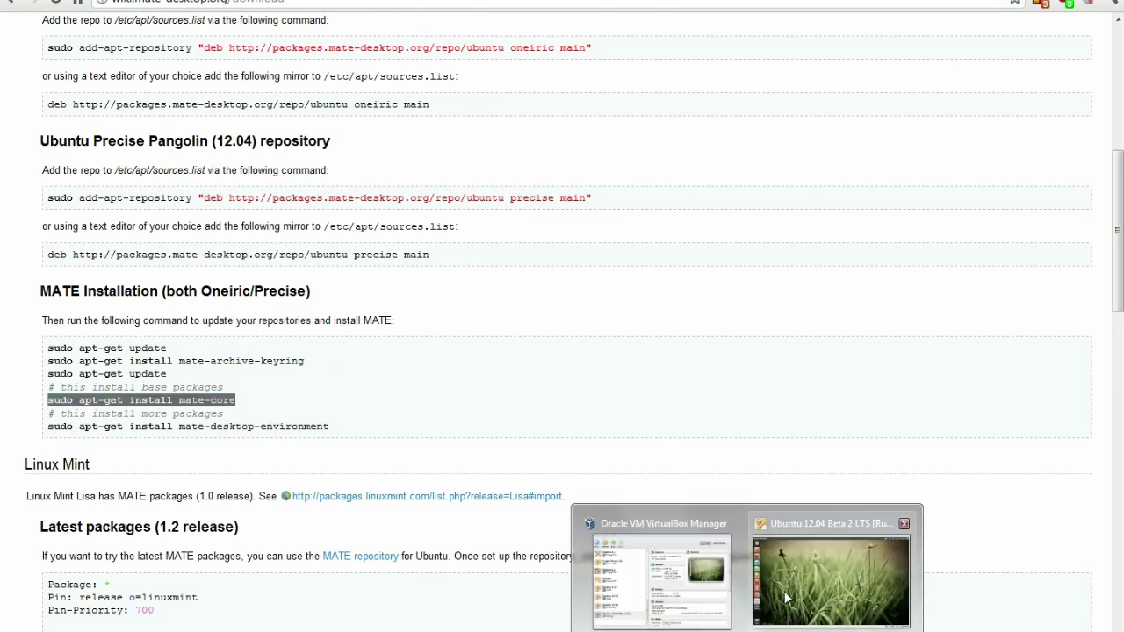
click(805, 588)
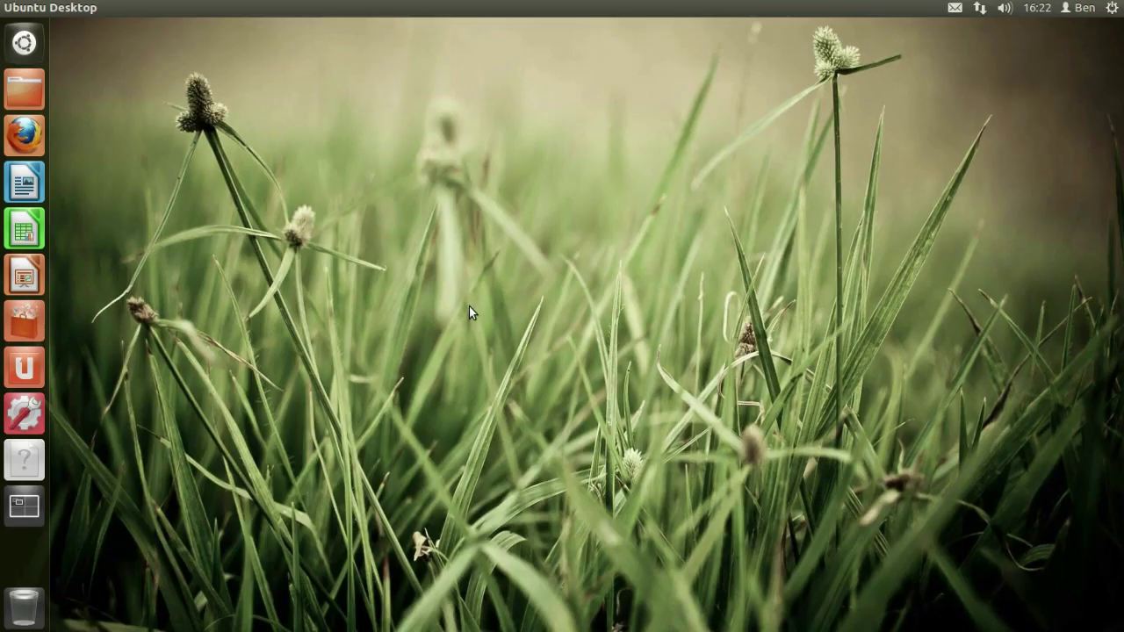
Launch Terminal from the Dash and run 'sudo apt-get install mate-core', entering the password
click(24, 42)
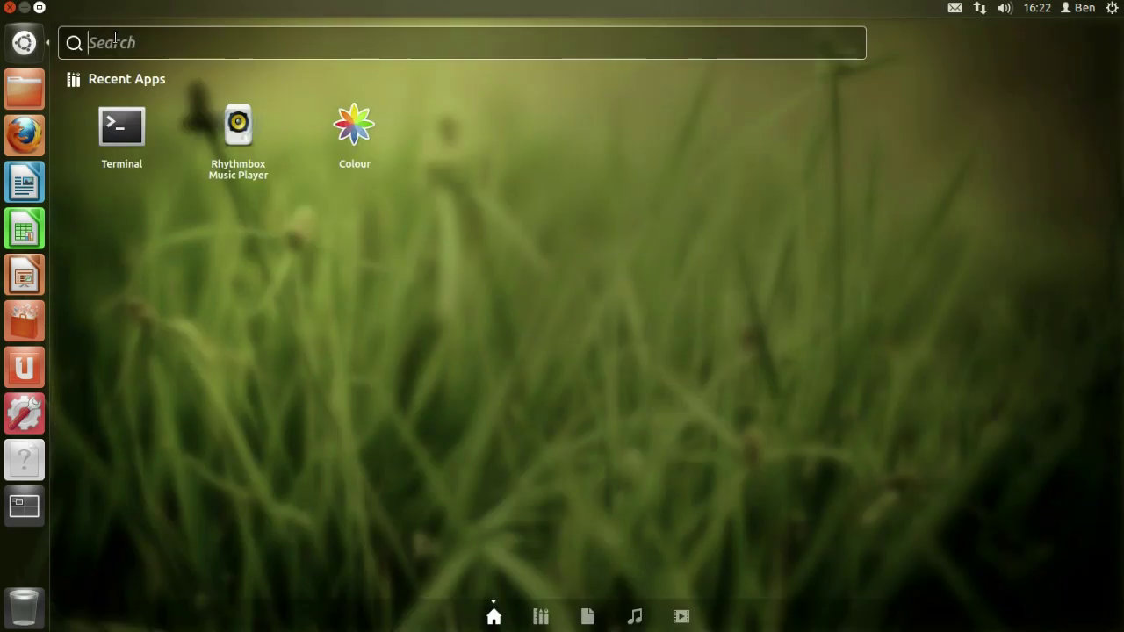
click(147, 141)
drag(231, 21, 439, 127)
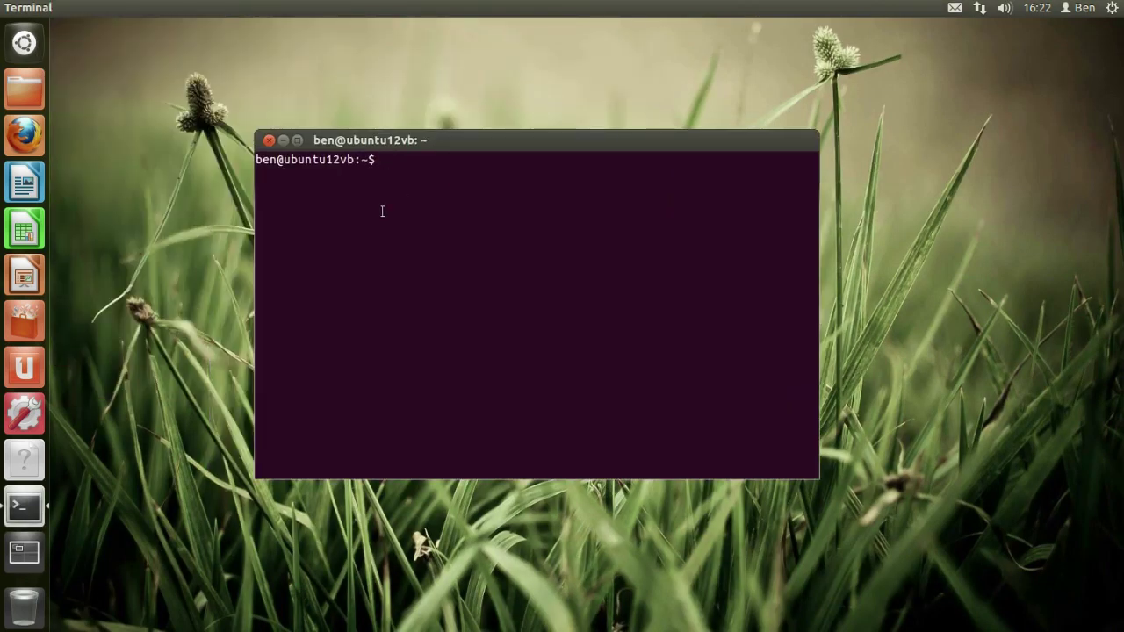
text(sudo)
key(BackSpace)
key(BackSpace)
text(o apt-get install)
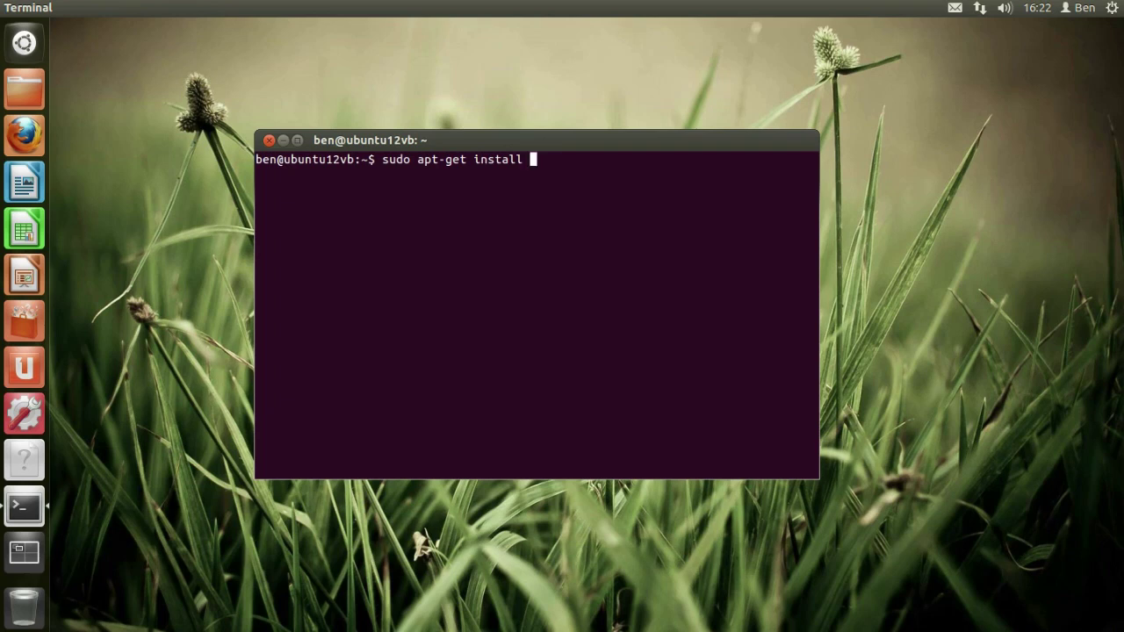
text(mate)
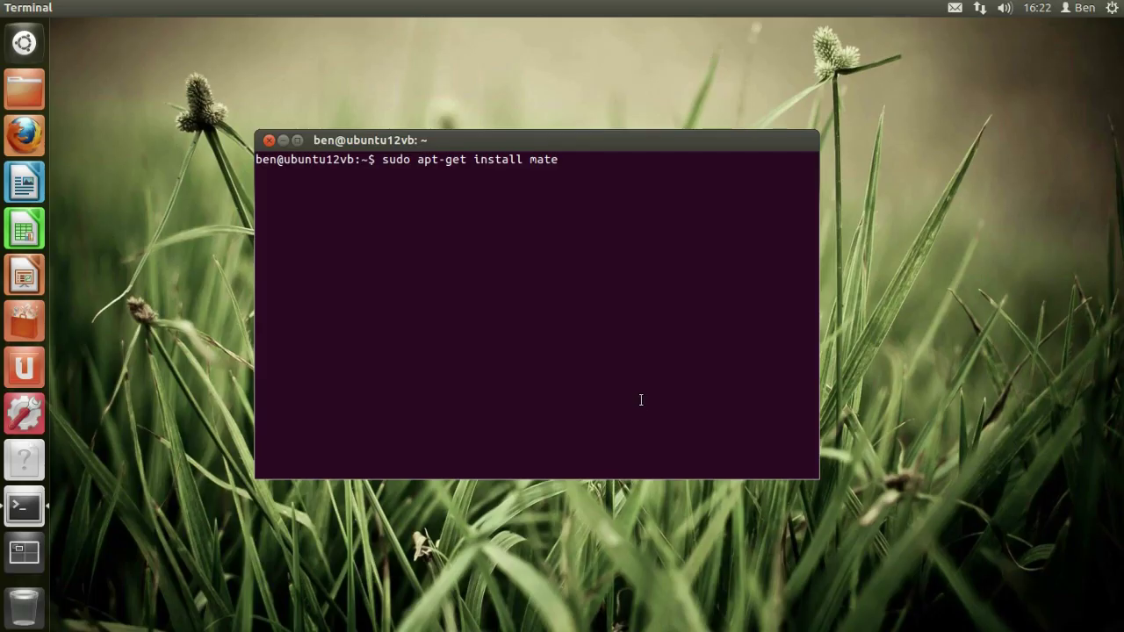
click(825, 571)
text(-core)
key(Return)
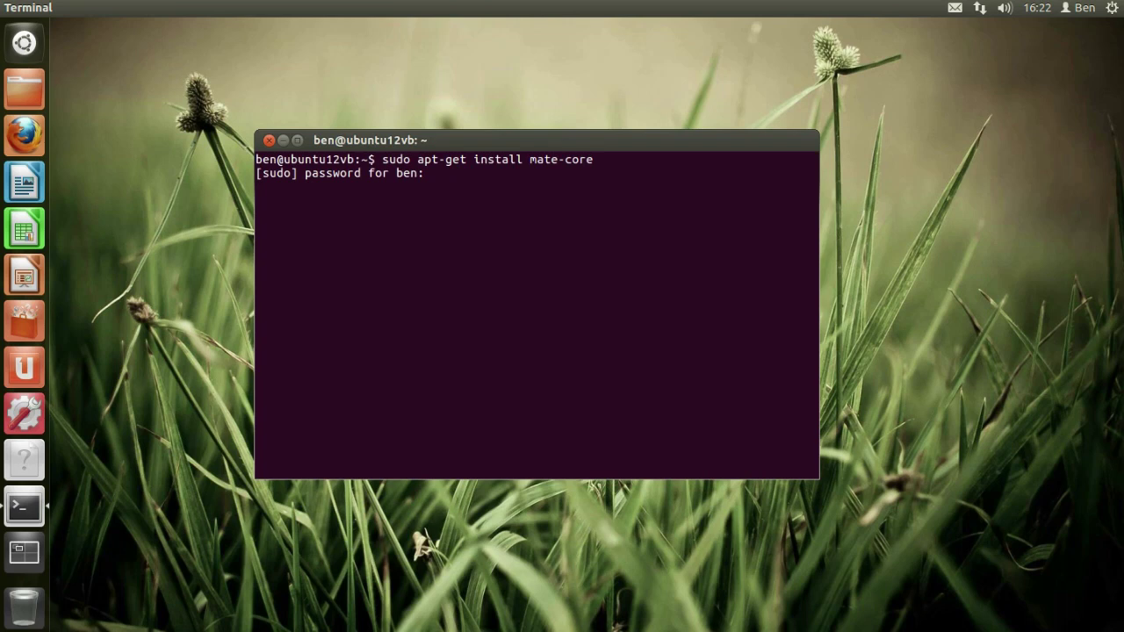
key(Return)
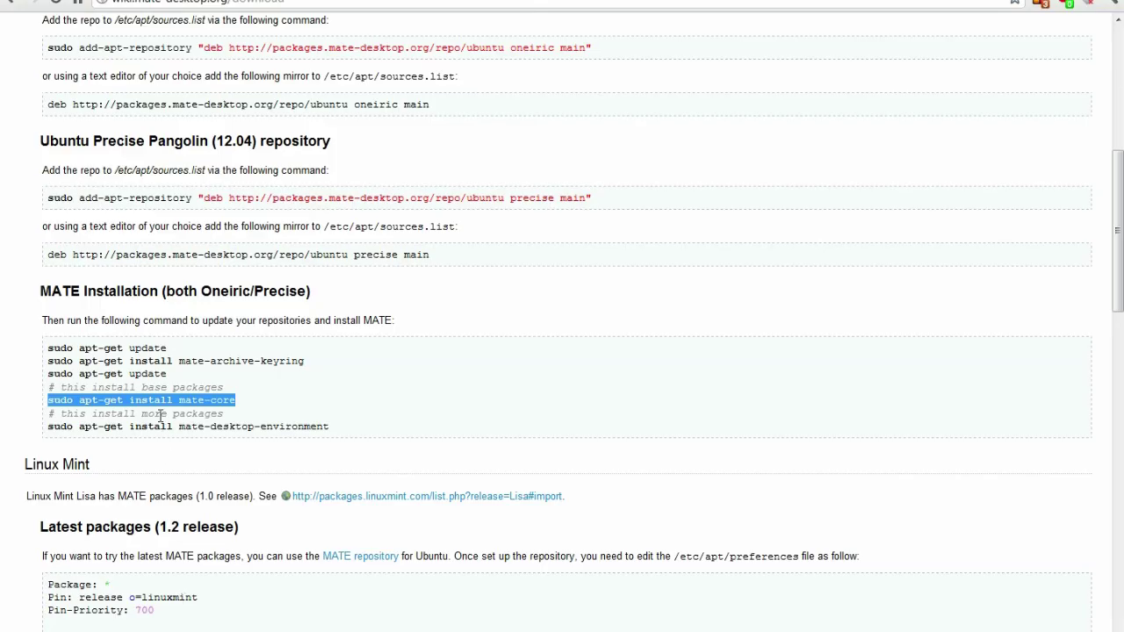
Reselect and clear the mate-core command text on the MATE wiki page
click(141, 405)
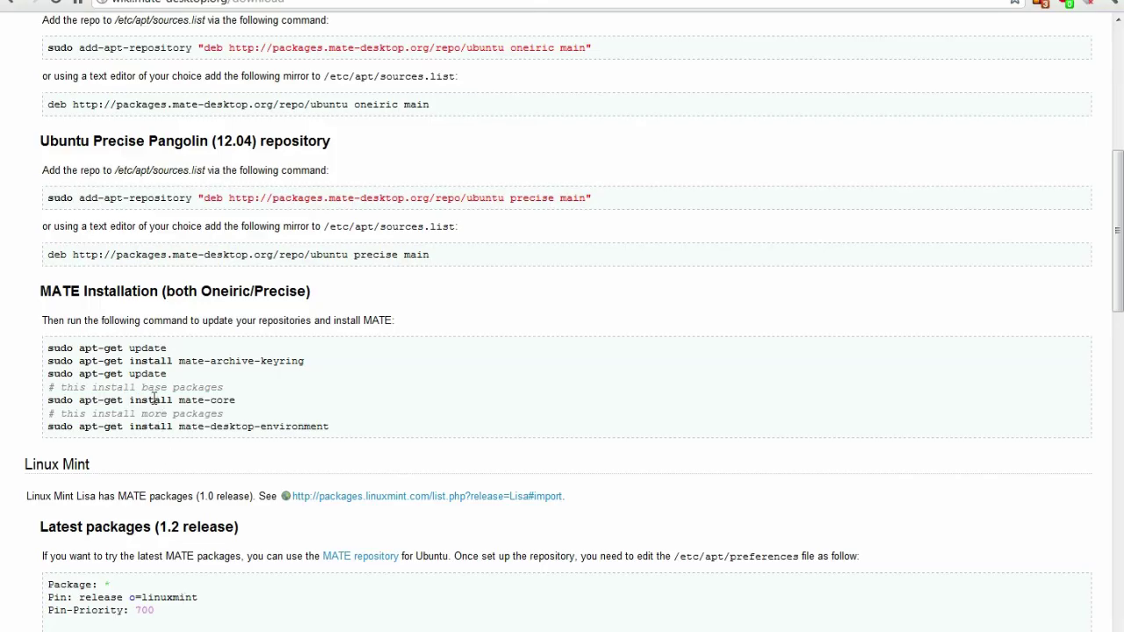
drag(153, 399, 272, 415)
click(286, 405)
scroll(492, 354, up, 1)
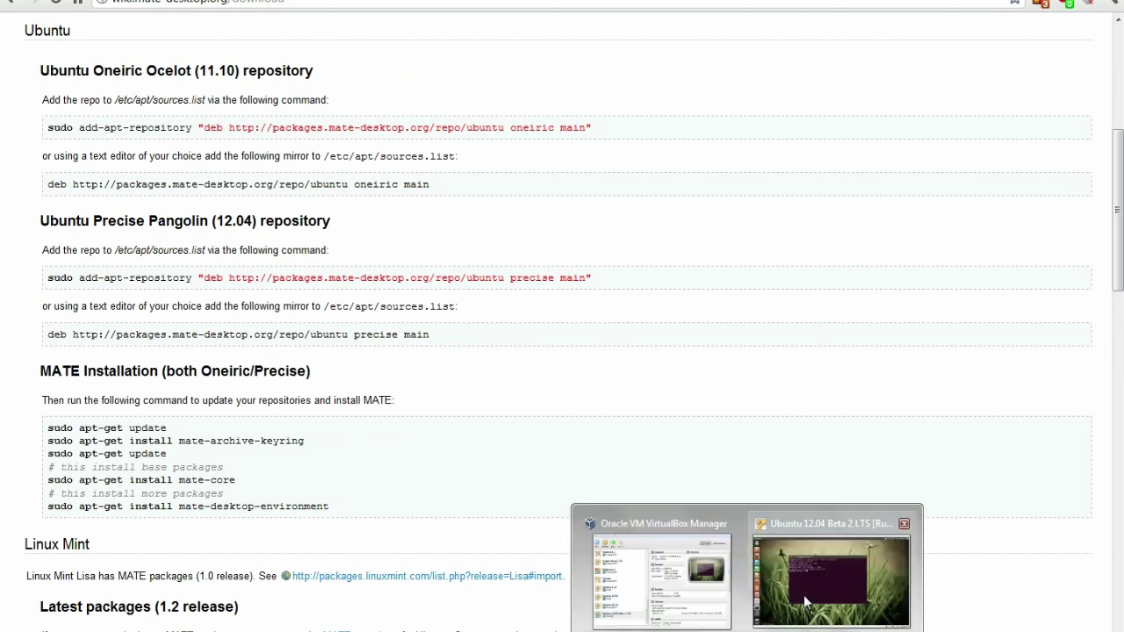
Start typing 'sudo' in the VM terminal, then erase it
click(825, 553)
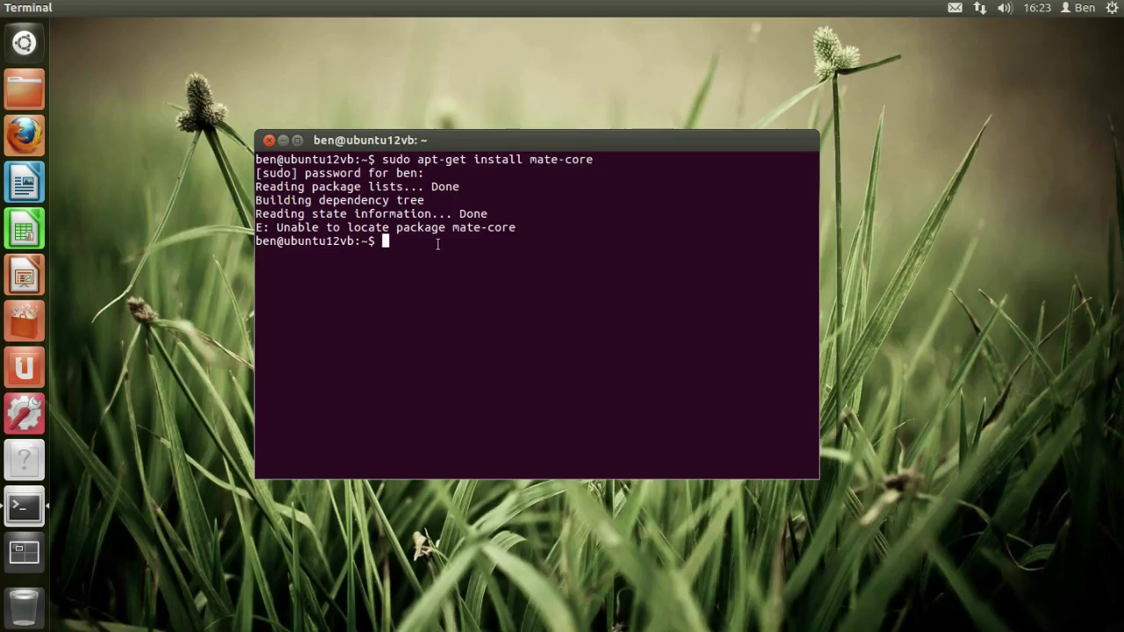
text(sudo)
key(BackSpace)
key(BackSpace)
key(BackSpace)
key(BackSpace)
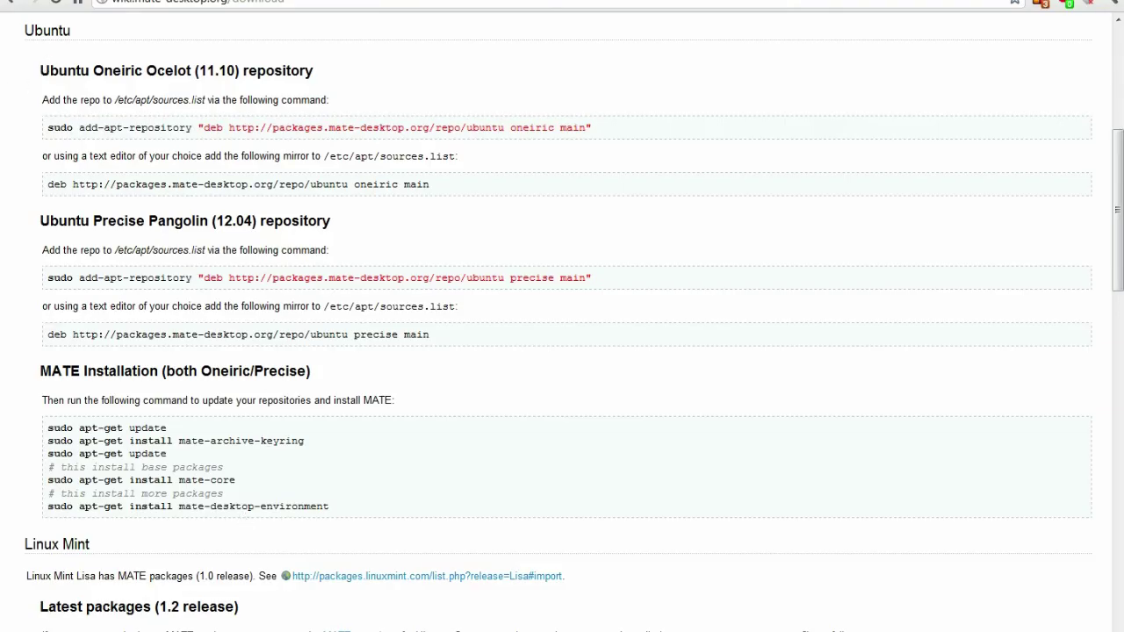
Select the MATE wiki download address, then return to the VM and reposition the terminal
click(251, 3)
key(ctrl+c)
mouse_move(761, 630)
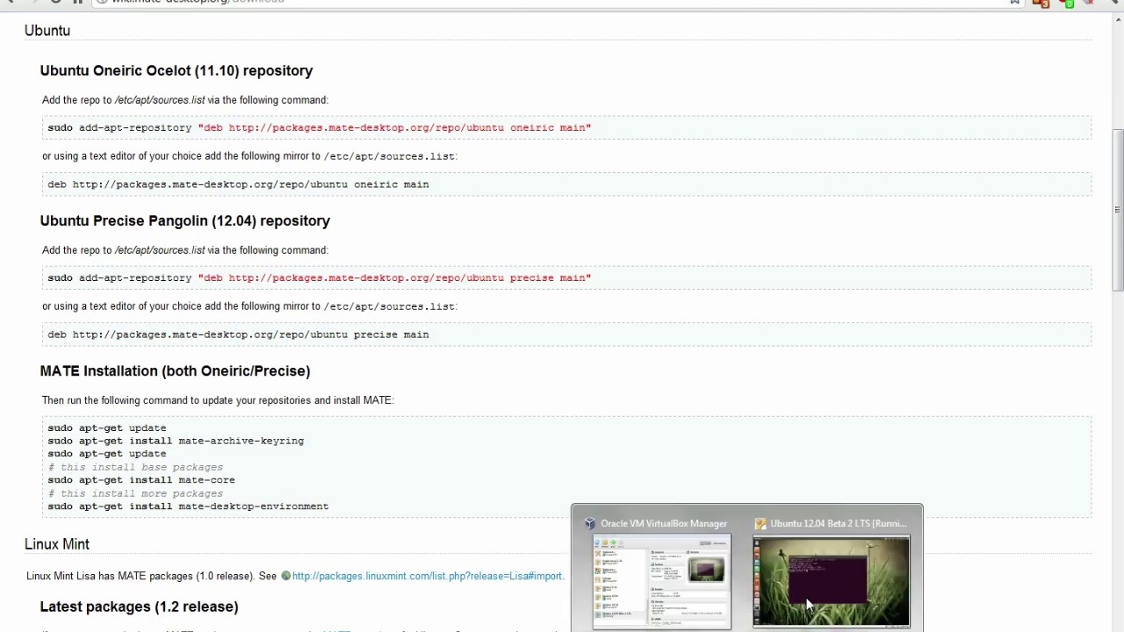
click(791, 571)
drag(485, 153, 891, 168)
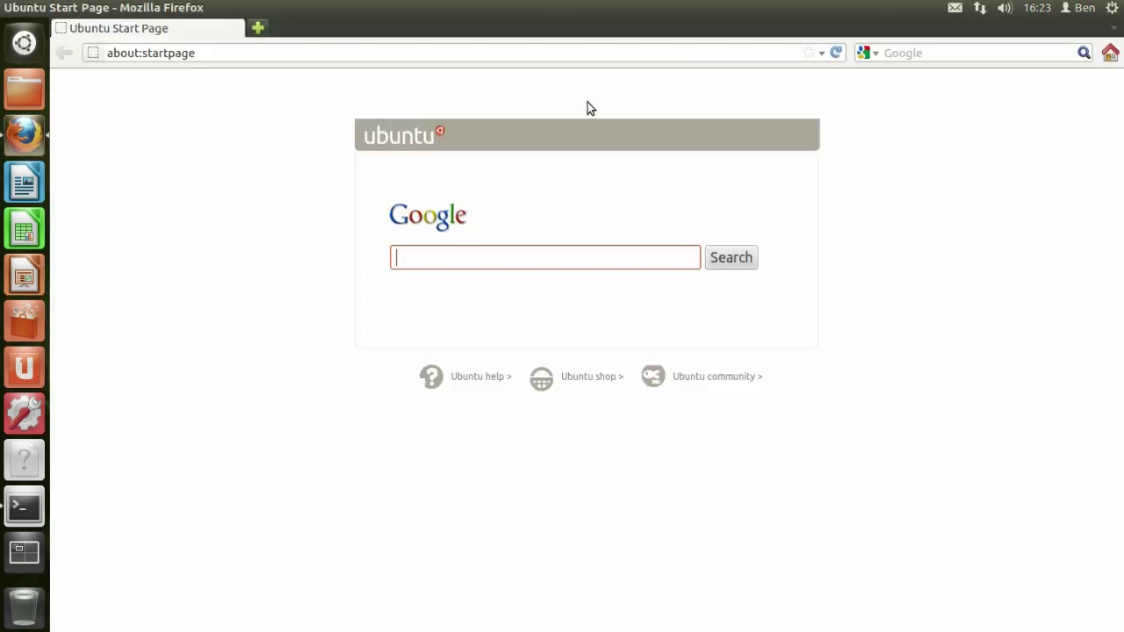
Restore and shrink Firefox so the terminal window sits beside it
click(37, 8)
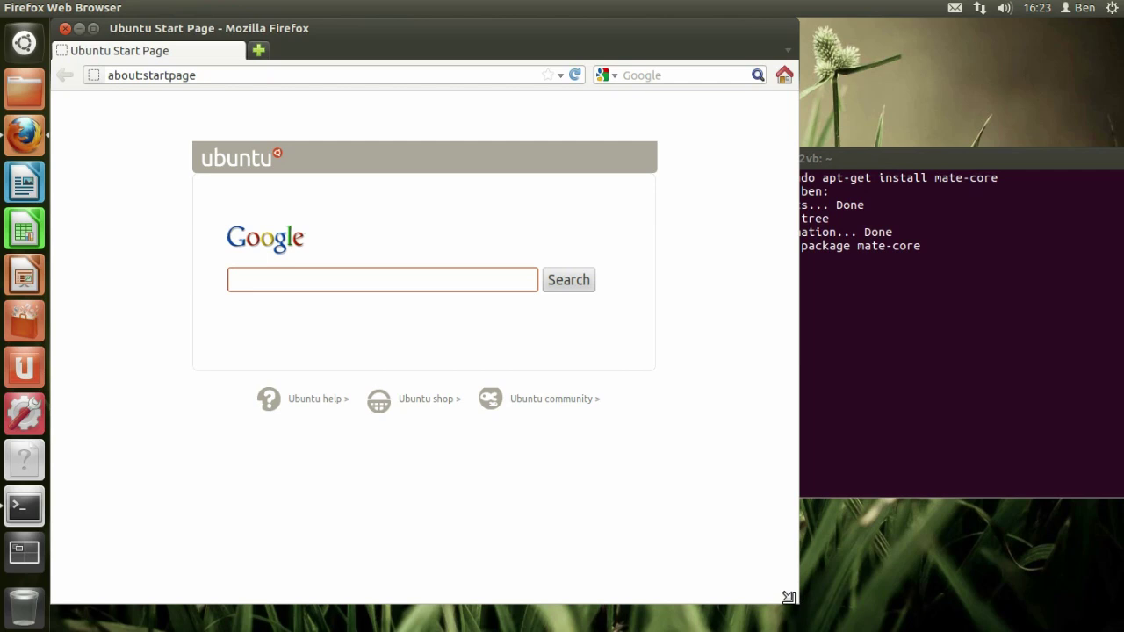
drag(784, 595, 669, 595)
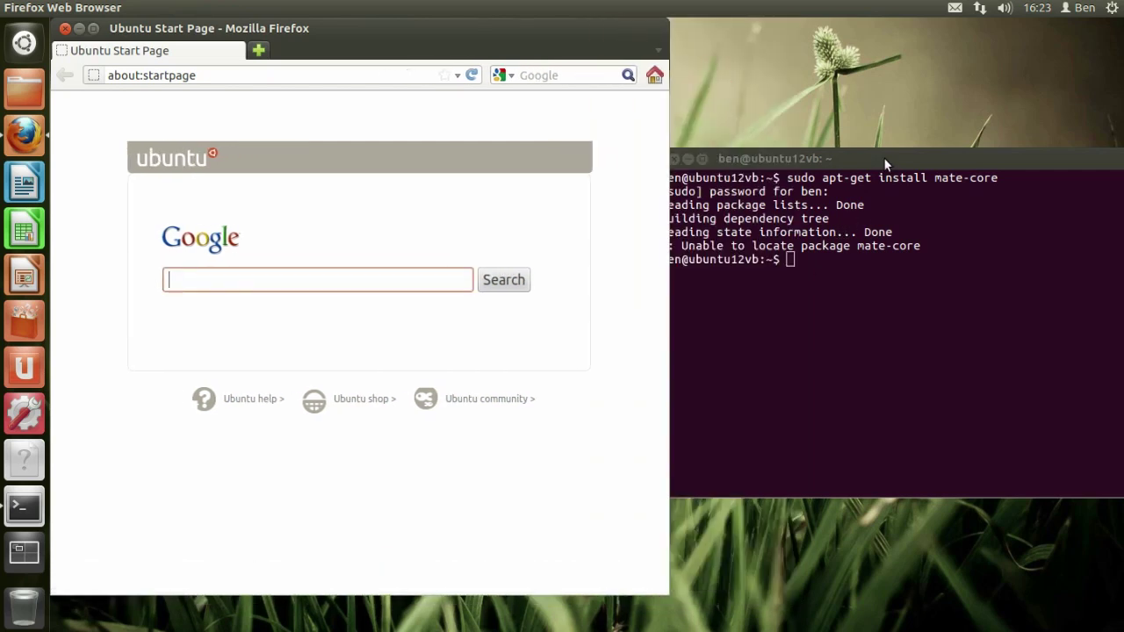
drag(883, 164, 773, 159)
Load the copied MATE wiki download page address in Firefox
click(209, 77)
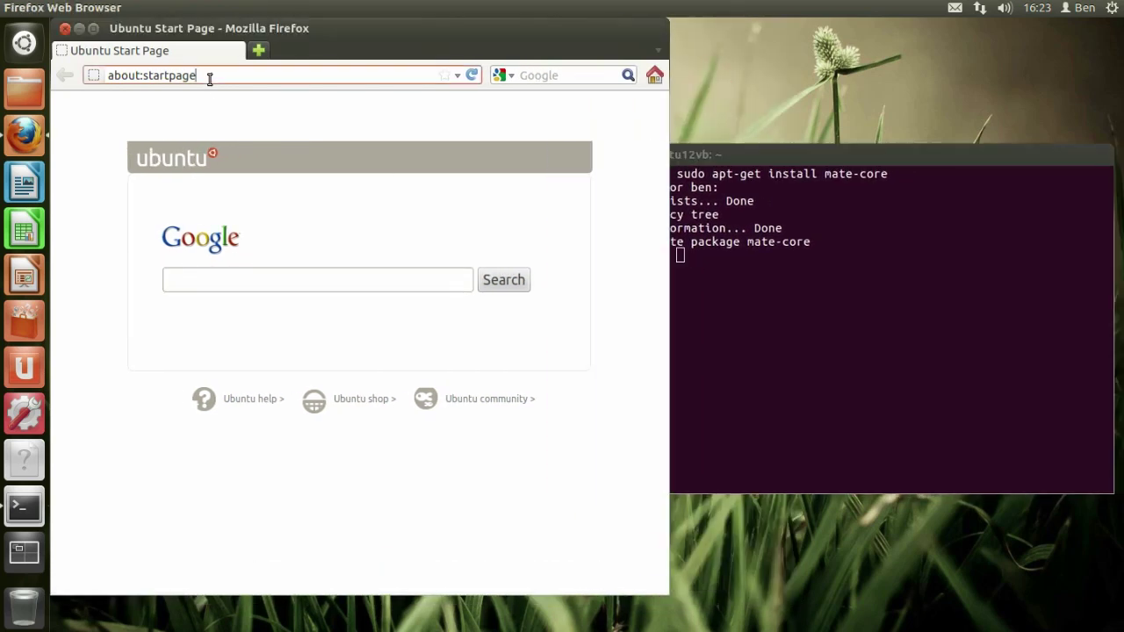
key(ctrl+a)
key(ctrl+v)
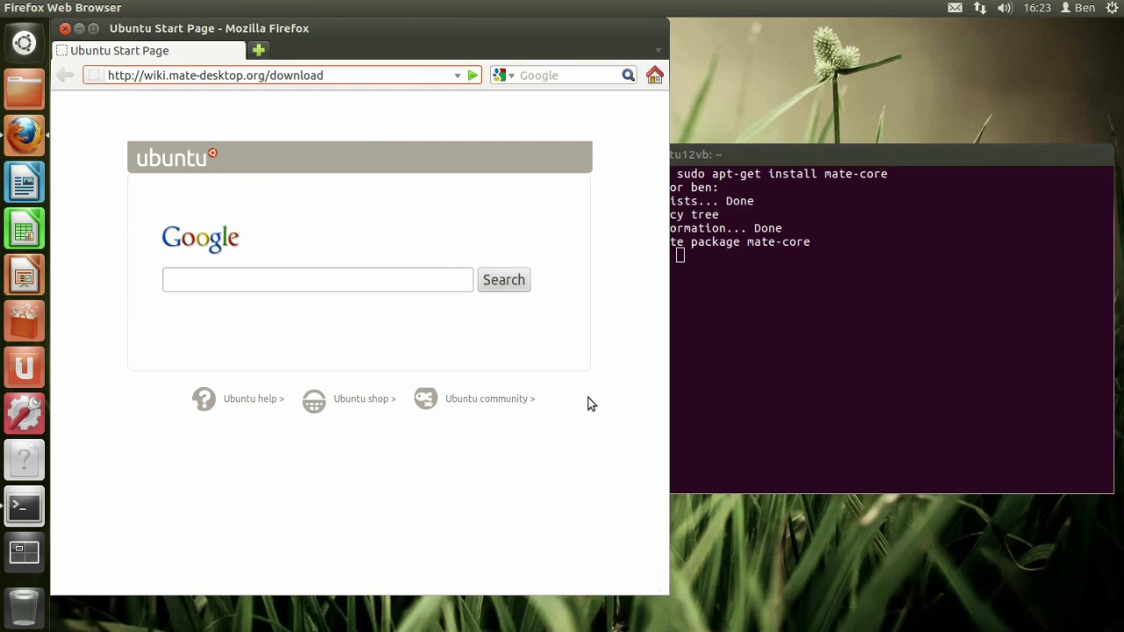
key(Return)
Scroll to the MATE Installation commands and widen Firefox so they fit
drag(660, 588, 525, 599)
drag(337, 24, 349, 28)
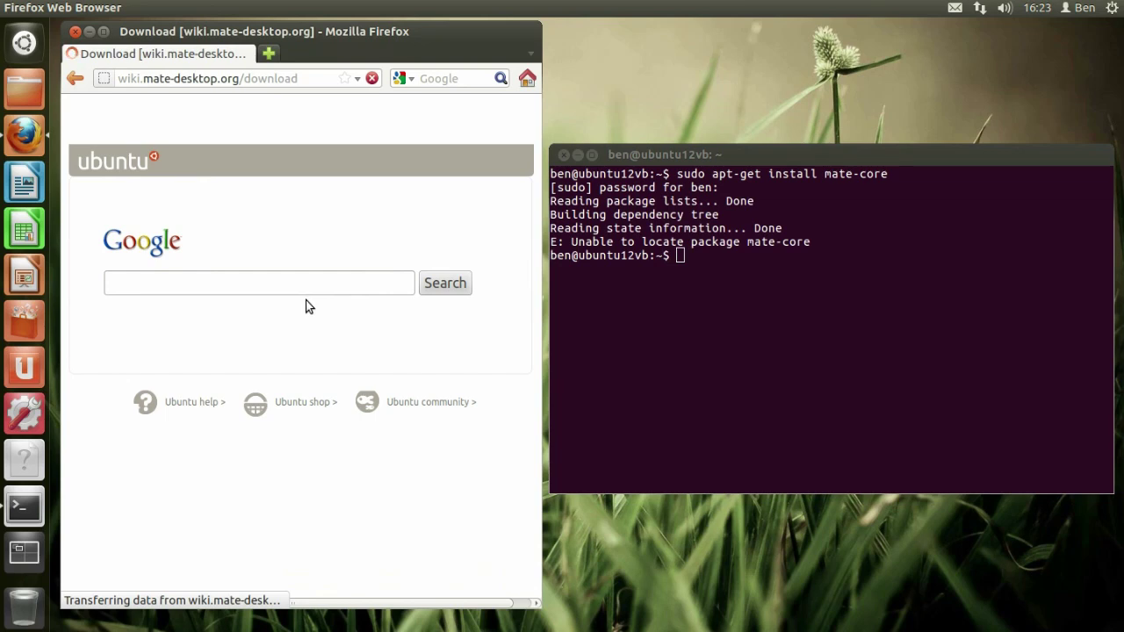
drag(663, 162, 664, 142)
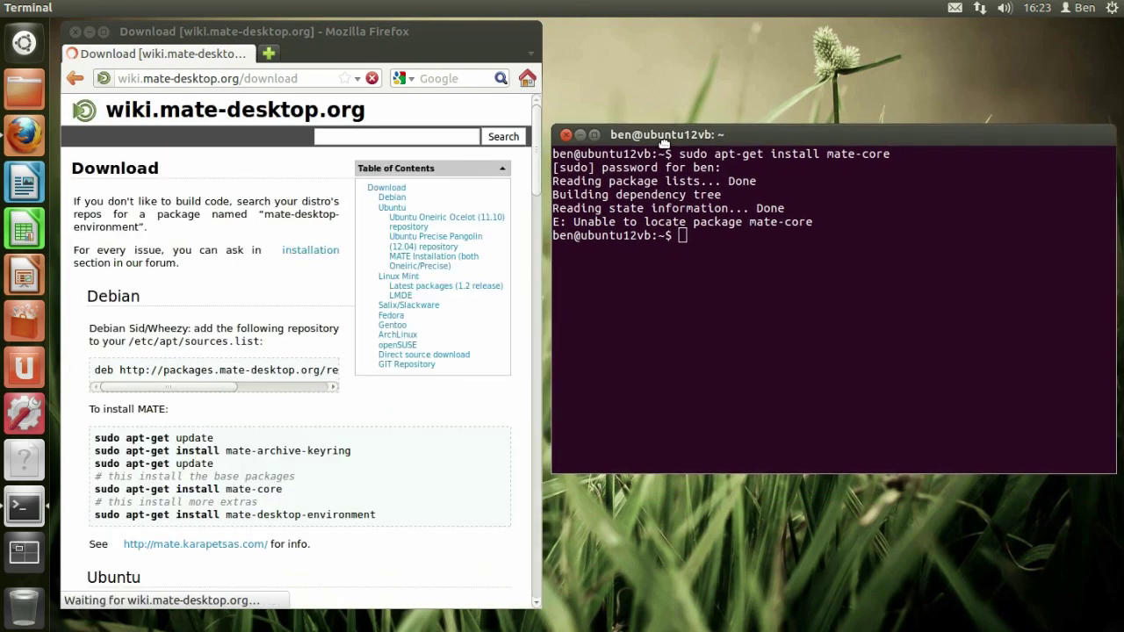
scroll(202, 299, down, 1)
scroll(202, 298, down, 1)
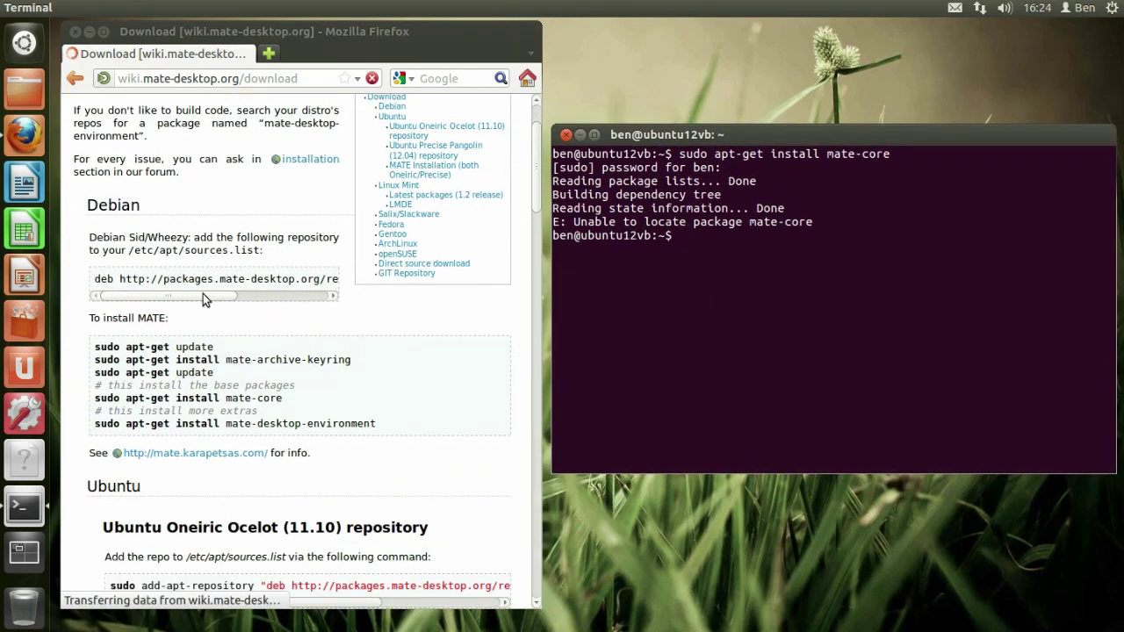
scroll(202, 299, down, 8)
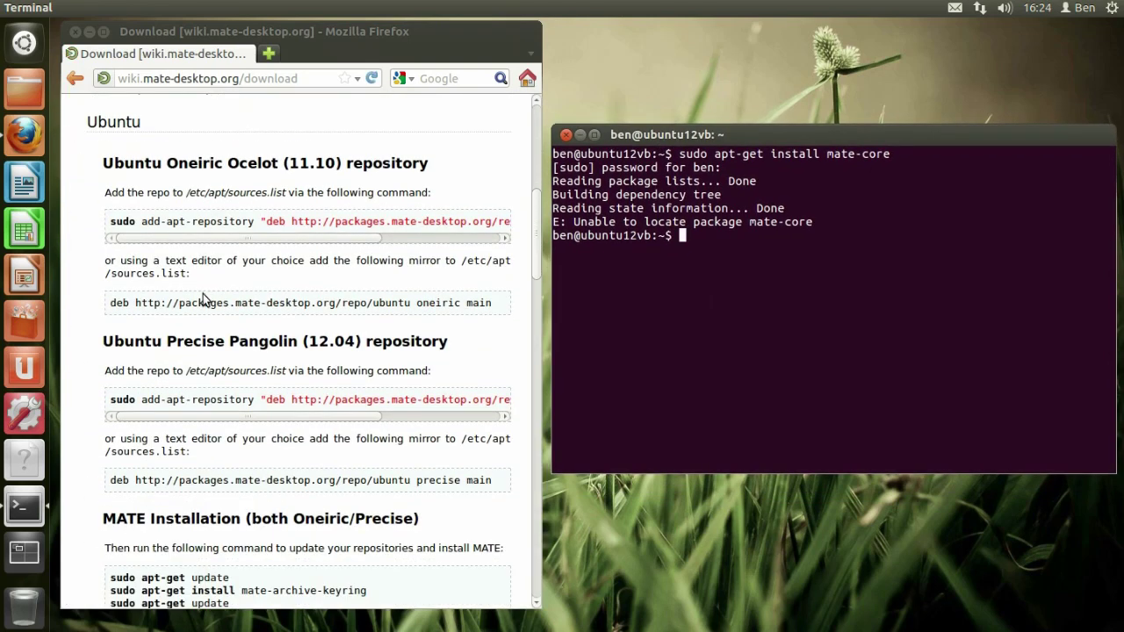
scroll(235, 366, down, 3)
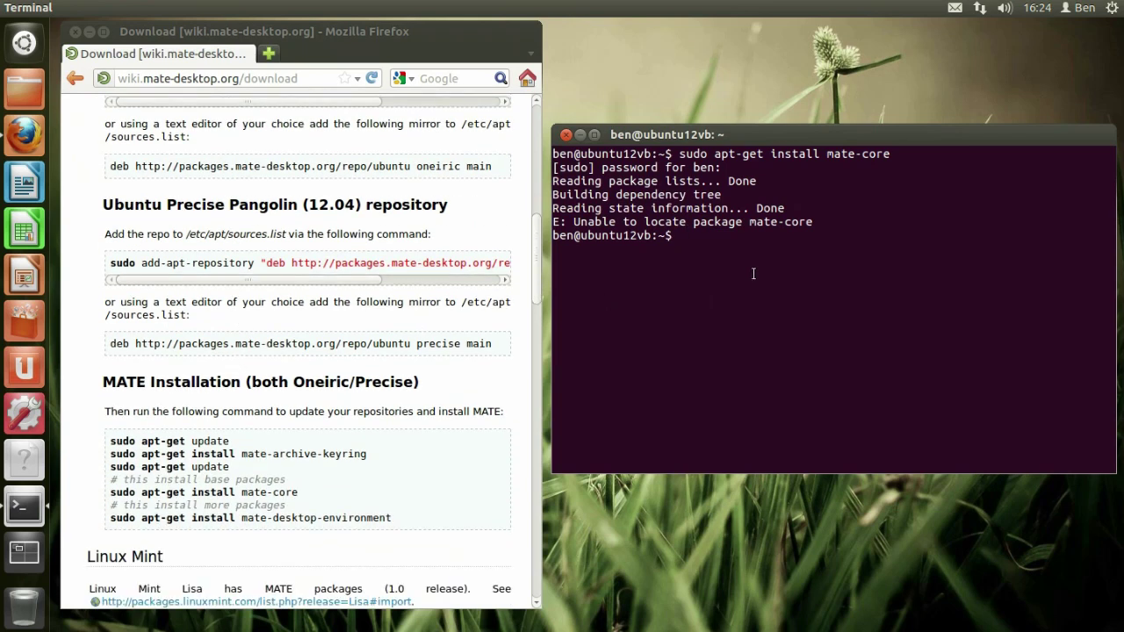
click(206, 283)
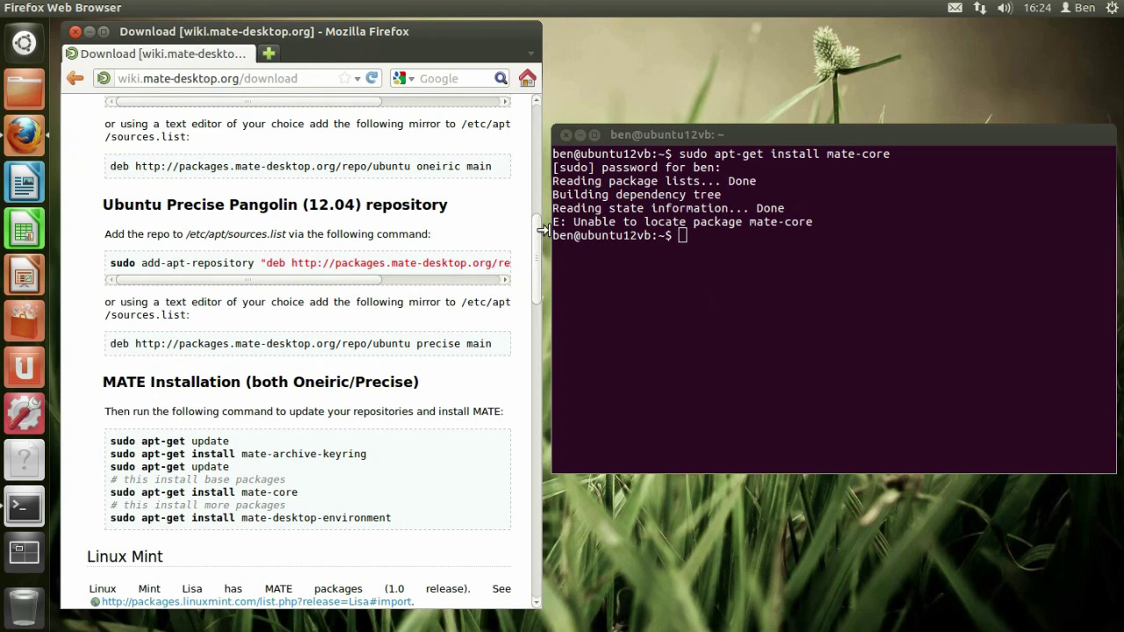
drag(541, 230, 742, 219)
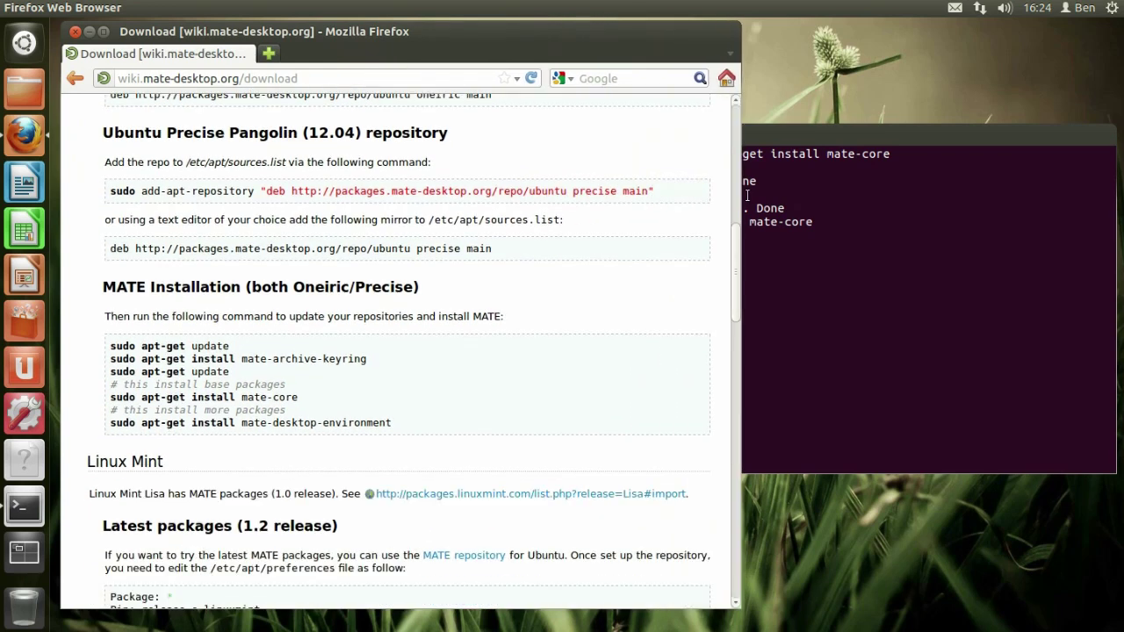
drag(772, 138, 758, 255)
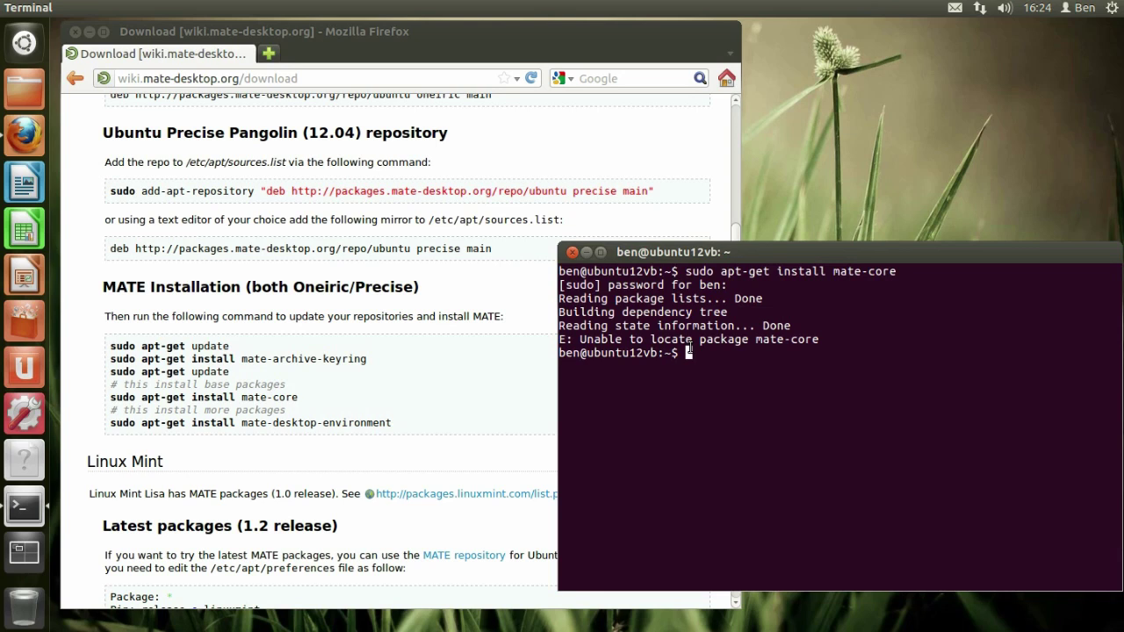
text(sudo apt)
key(BackSpace)
key(BackSpace)
text(dd-apot-r)
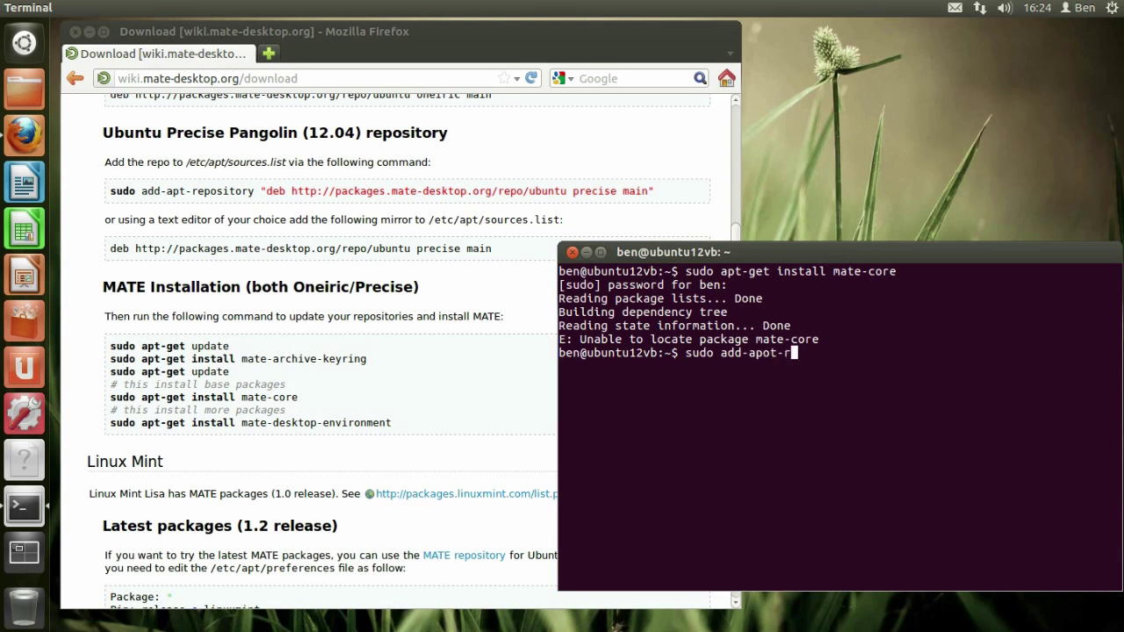
key(BackSpace)
key(BackSpace)
key(BackSpace)
key(BackSpace)
text(t-repository)
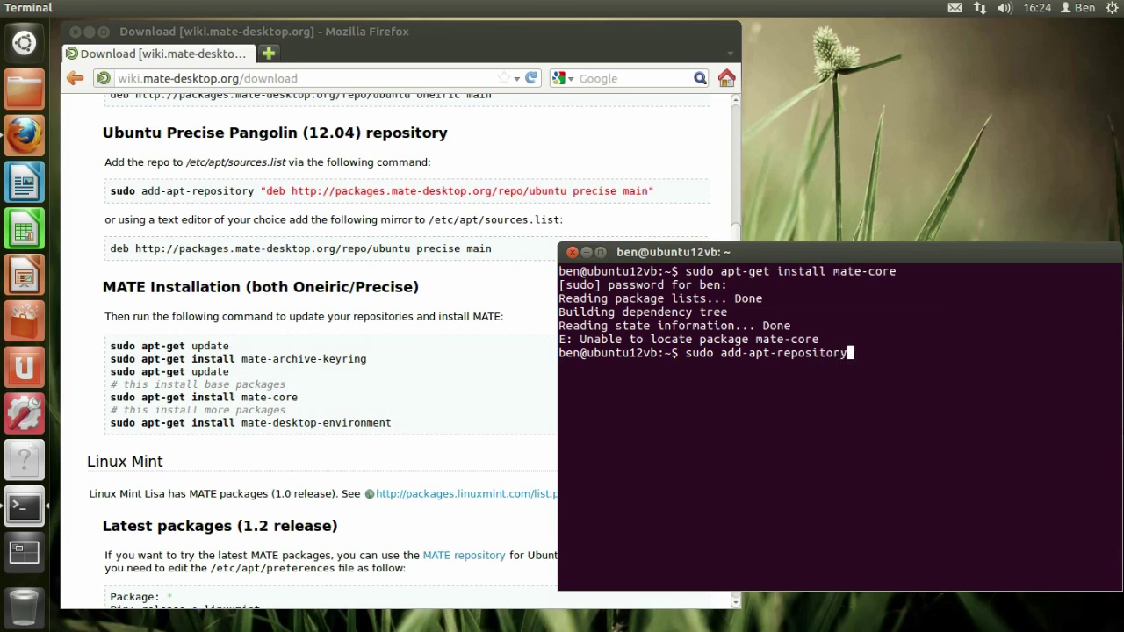
text( @deb http://p)
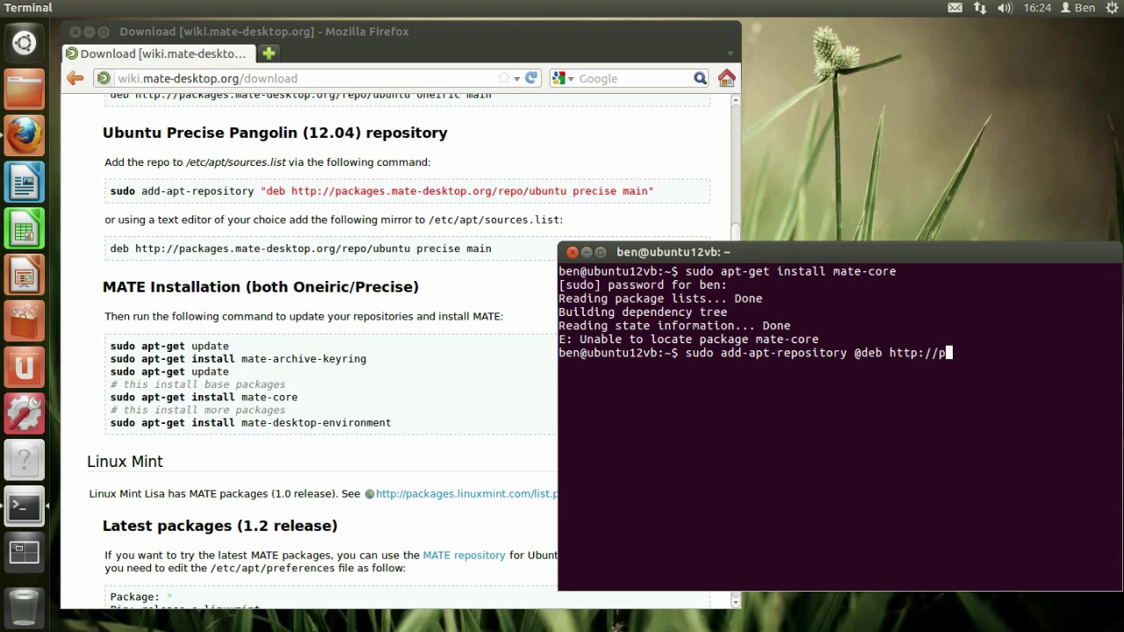
text(a)
key(BackSpace)
key(BackSpace)
key(BackSpace)
key(BackSpace)
key(BackSpace)
key(BackSpace)
key(BackSpace)
key(BackSpace)
key(BackSpace)
key(BackSpace)
key(BackSpace)
key(BackSpace)
key(BackSpace)
key(BackSpace)
text(')
key(BackSpace)
text(@)
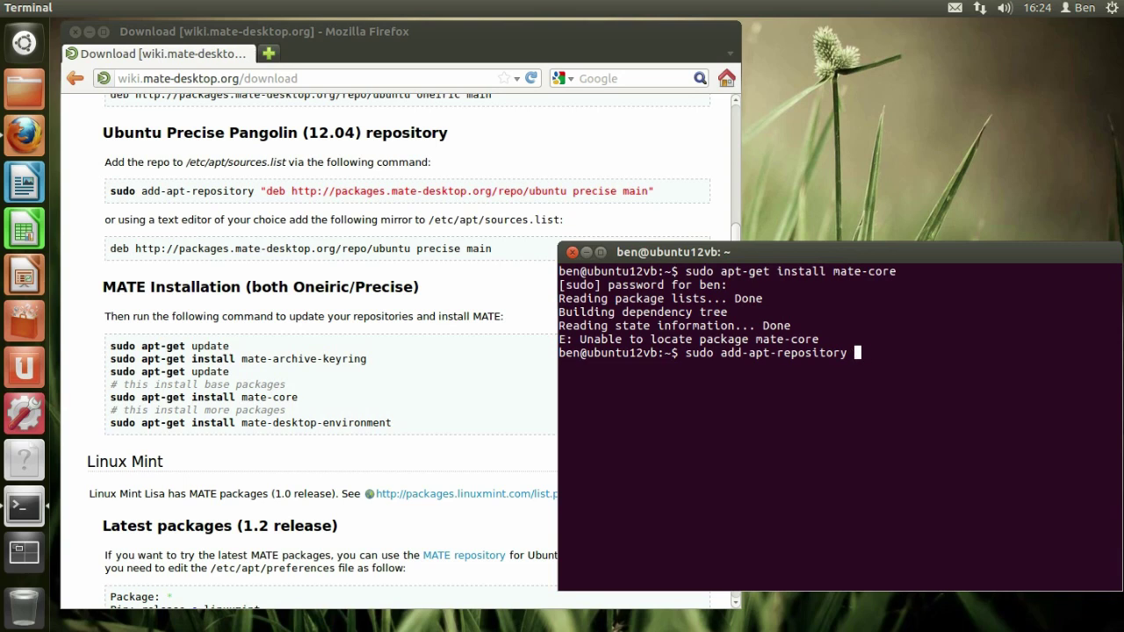
text(@)
key(BackSpace)
text(')
text(@)
text(")
text(")
text(")
text(deb http:)
text(//pack)
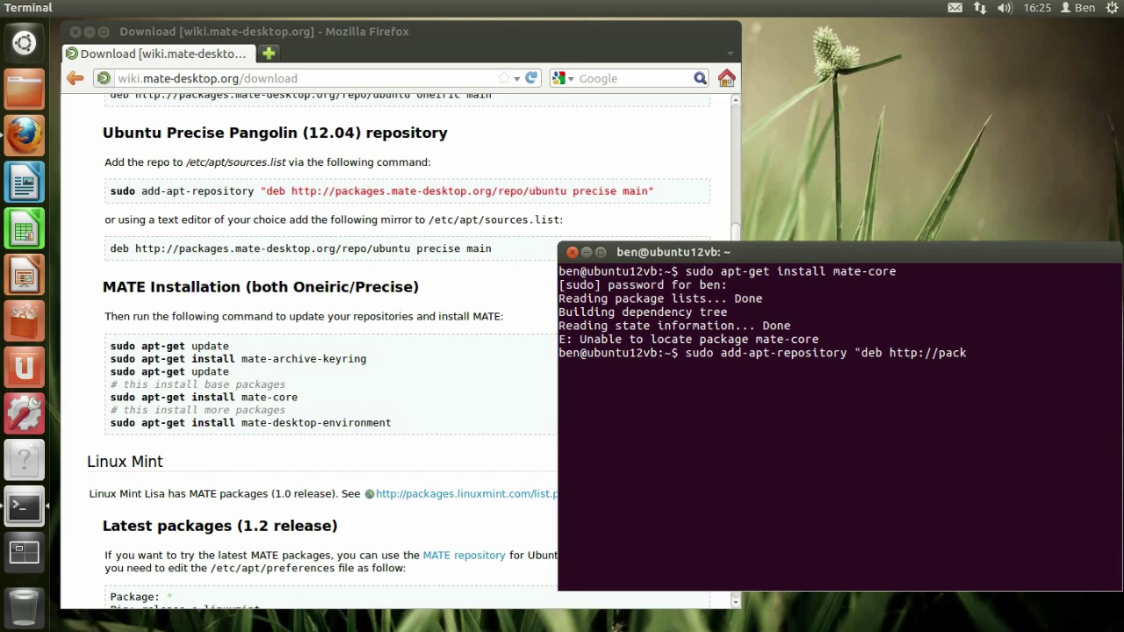
text(s.mate-de)
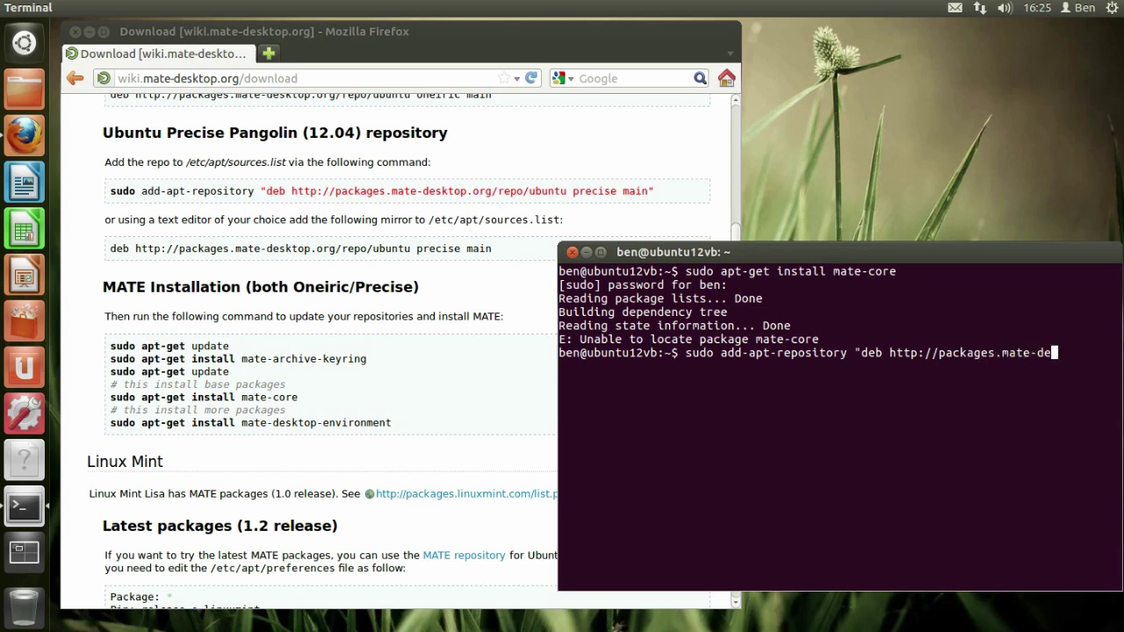
text(sktop.org/r)
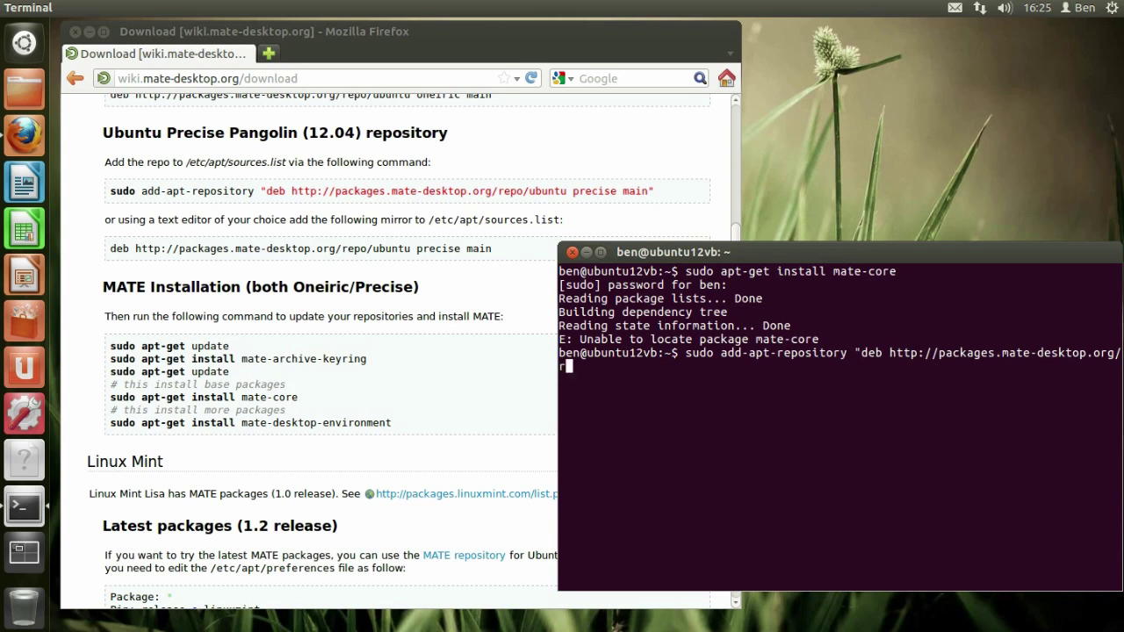
text(epo/ubuntu preci)
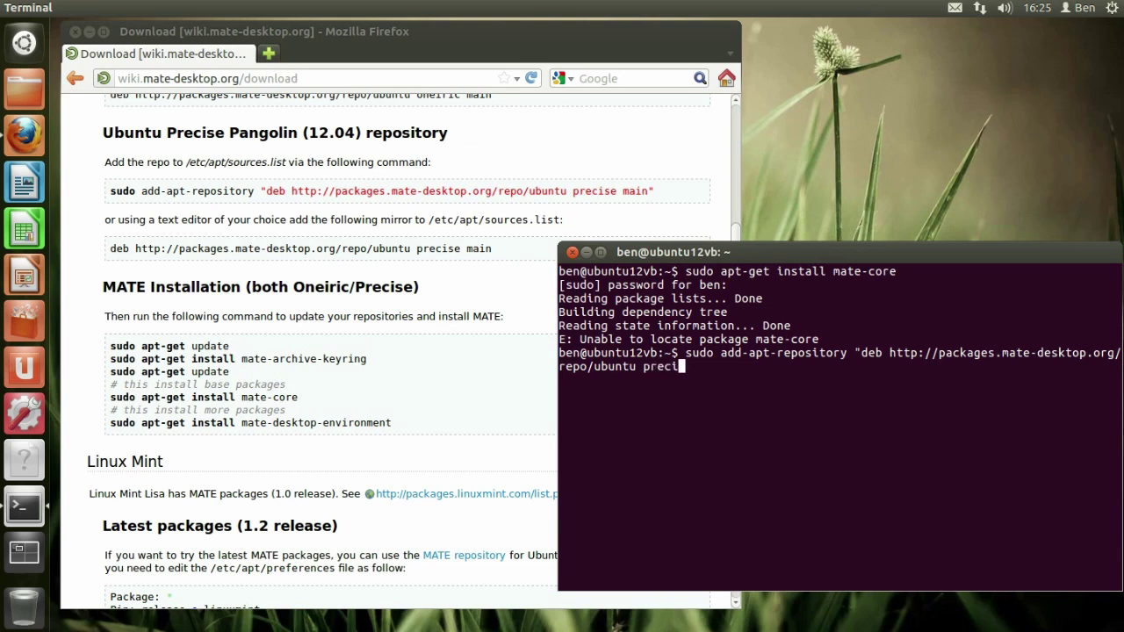
text(se main")
key(Return)
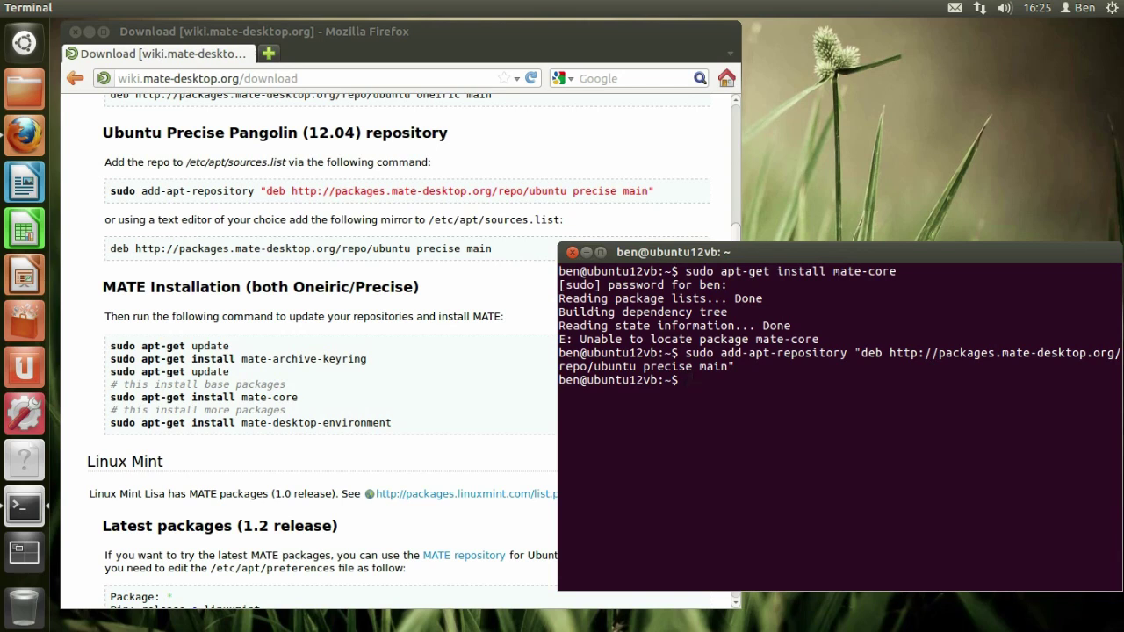
text(deb http://packages.)
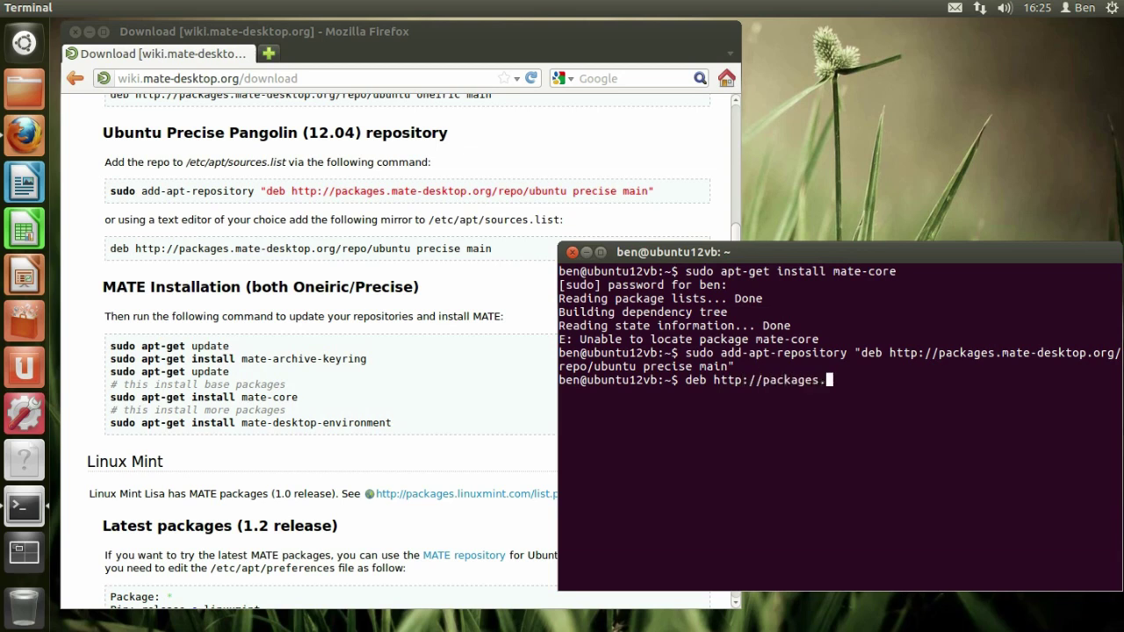
text(mate-desktop.org/repo)
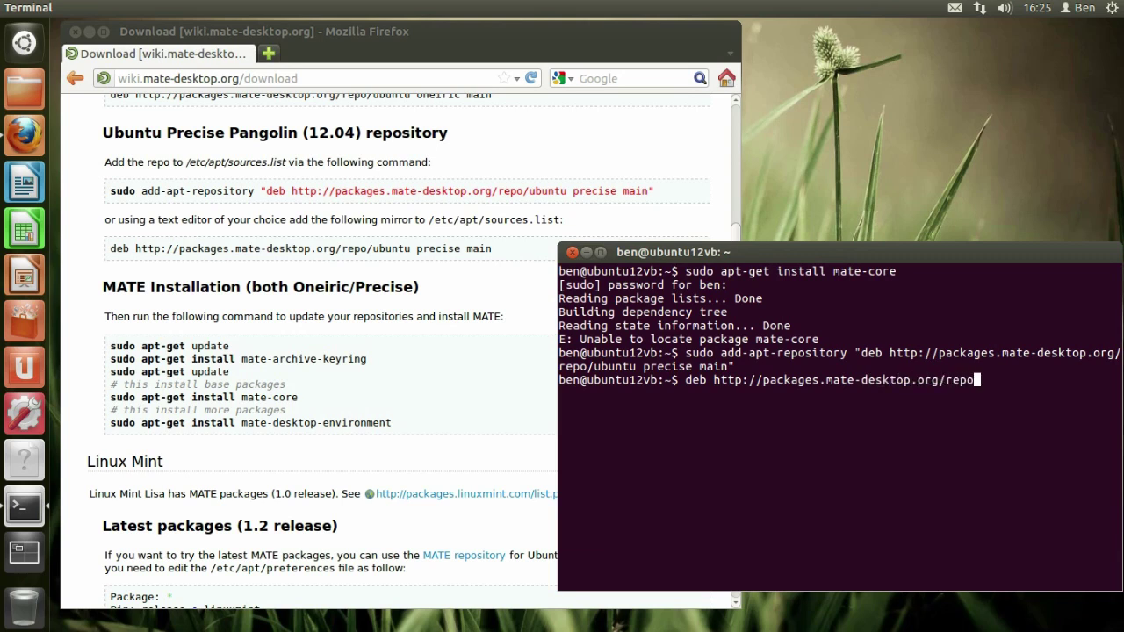
text(/ubuntu preci)
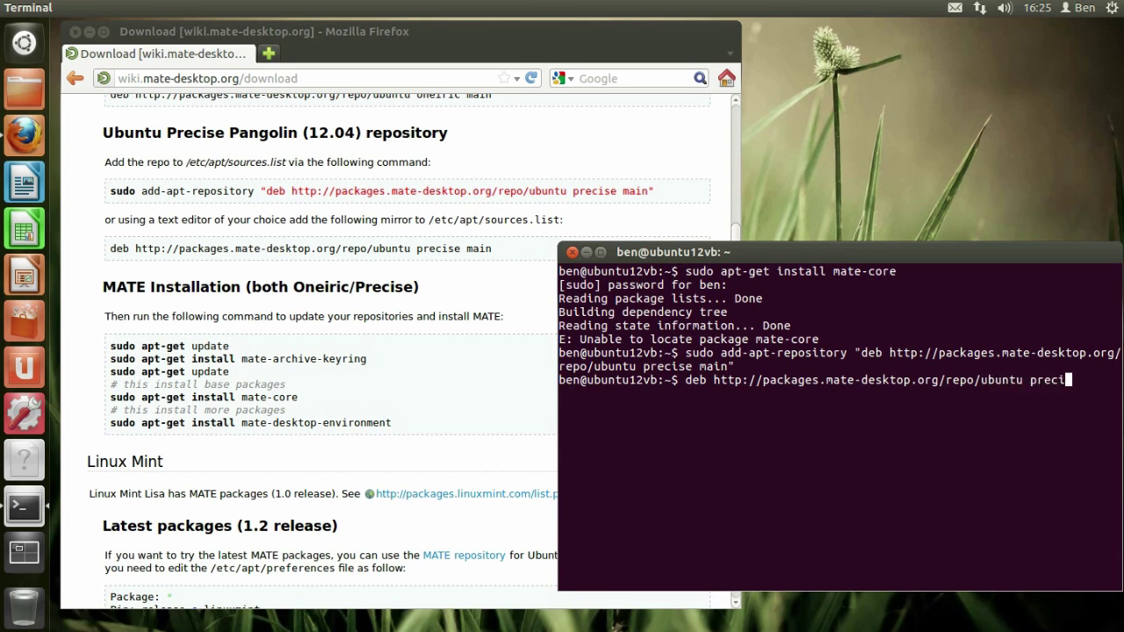
text(se main)
key(Return)
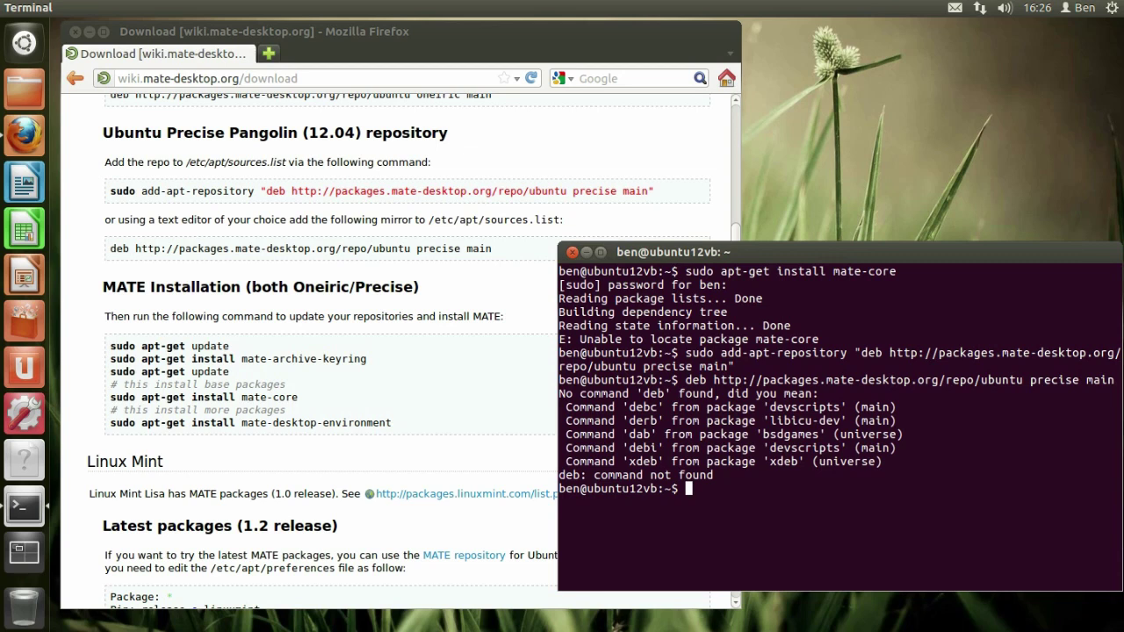
Refresh the package lists with sudo apt-get update
text(sudo apt-get upag)
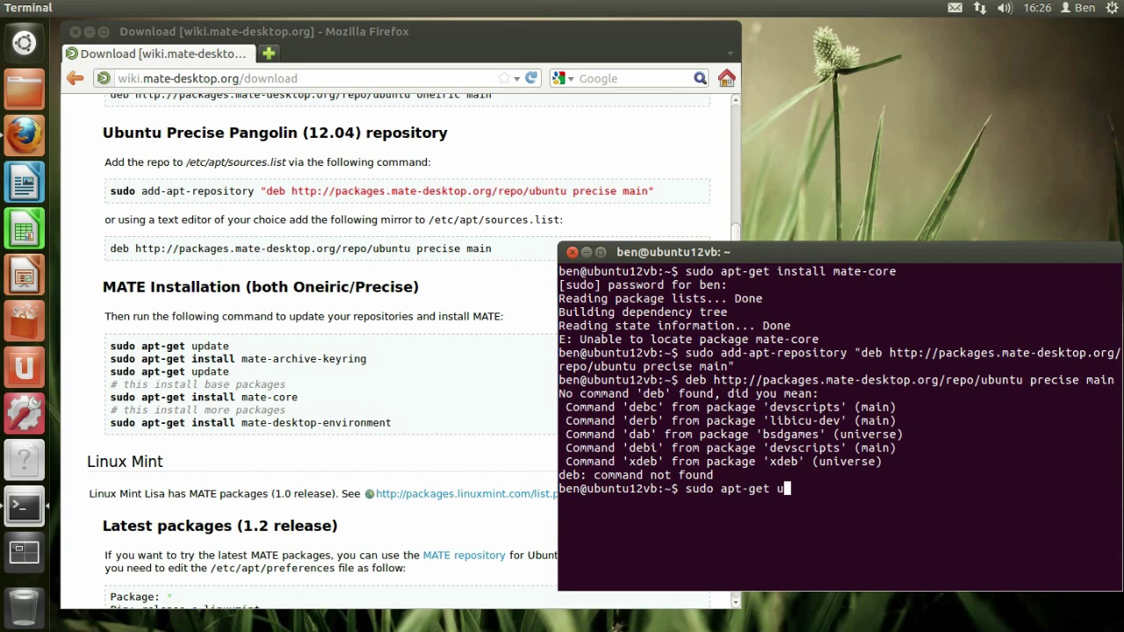
key(BackSpace)
key(BackSpace)
text(date)
key(Return)
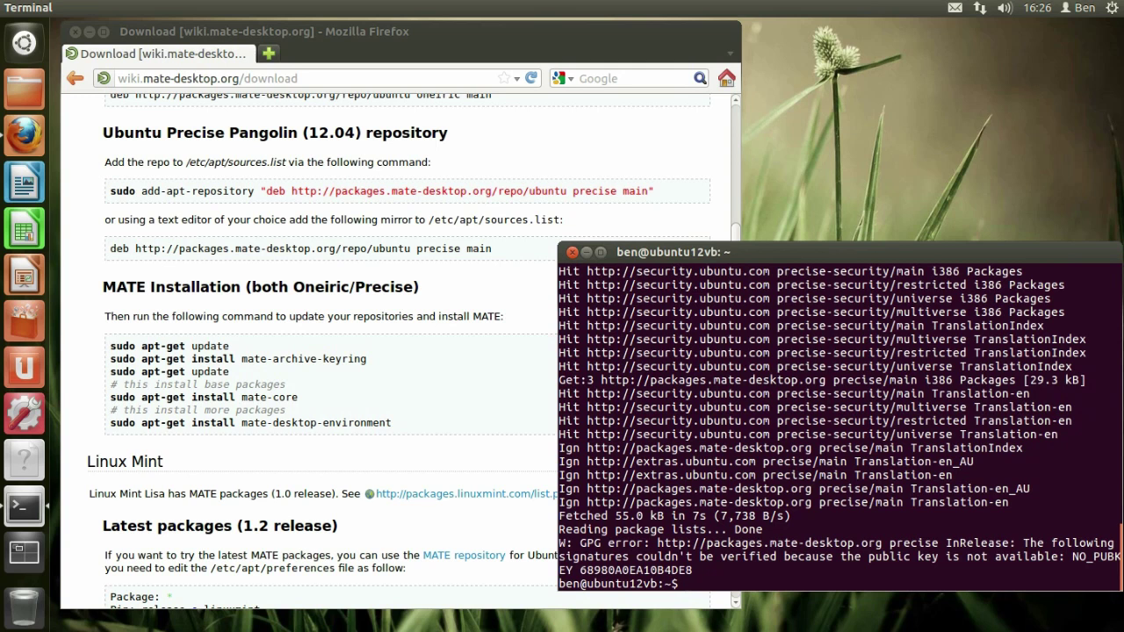
Install mate-archive-keyring with apt-get, accepting it without verification
text(sudo apt-get inst)
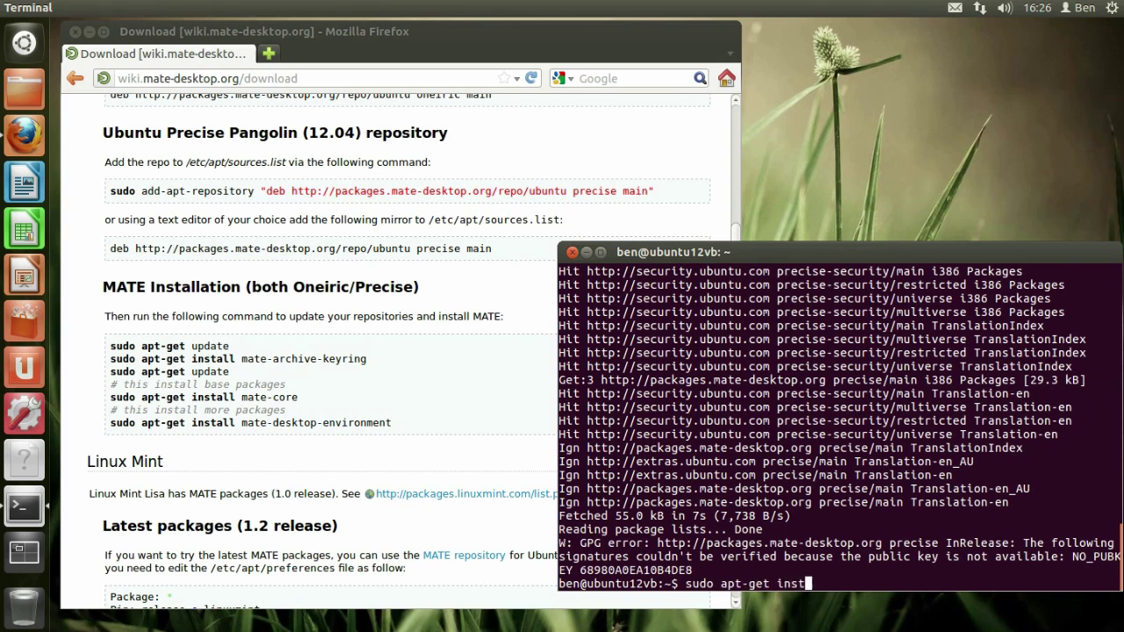
text(all mate-archive)
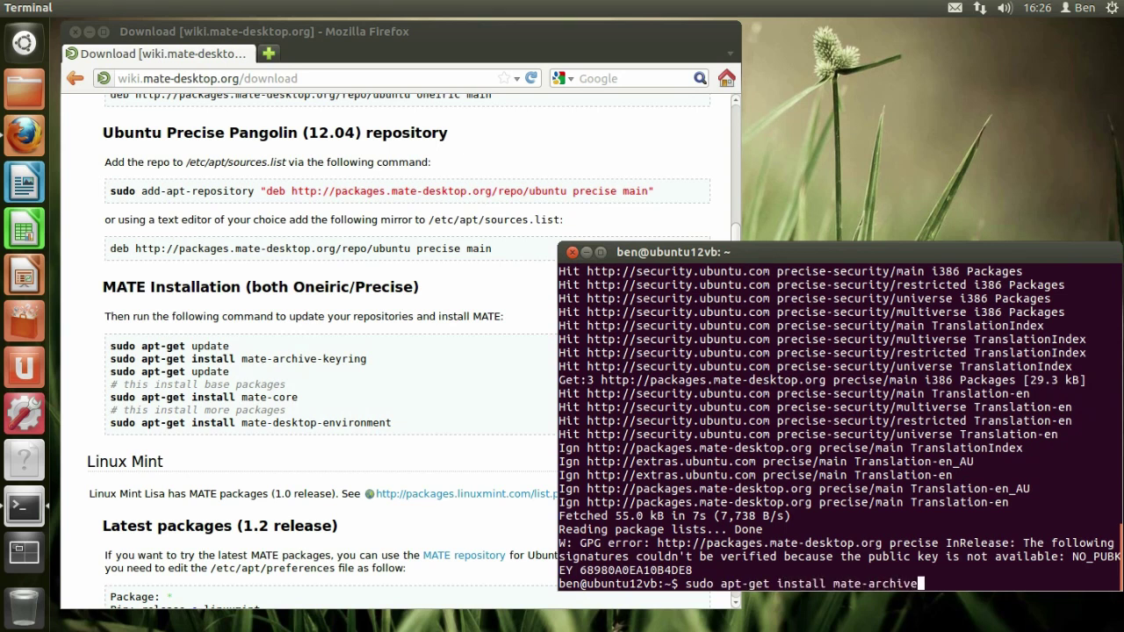
text(-keyring)
key(Return)
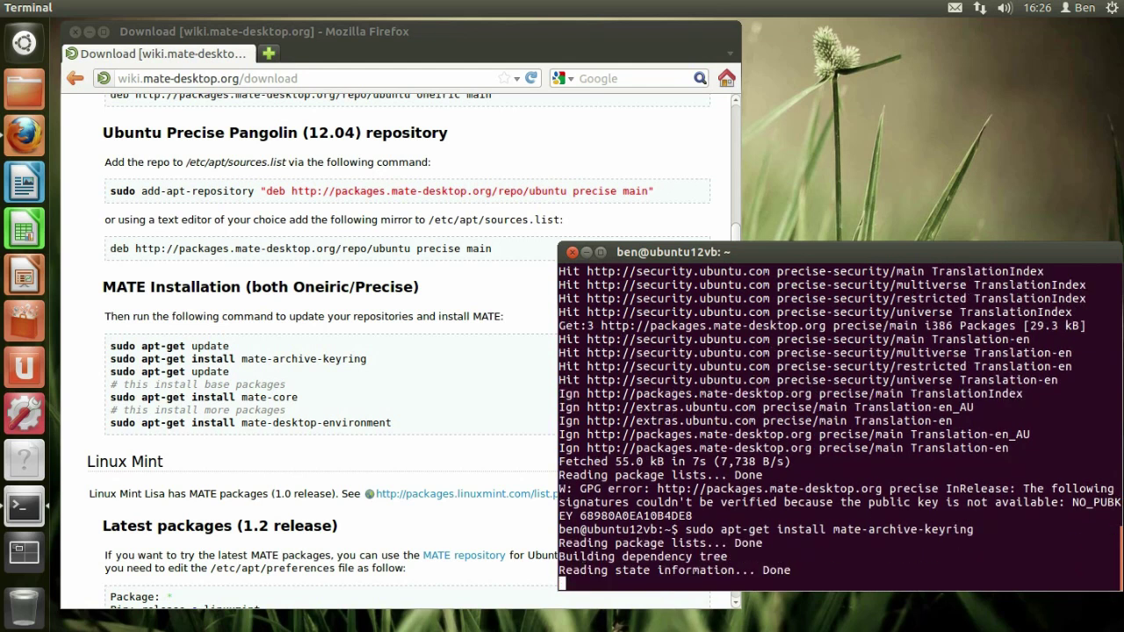
text(y)
key(Return)
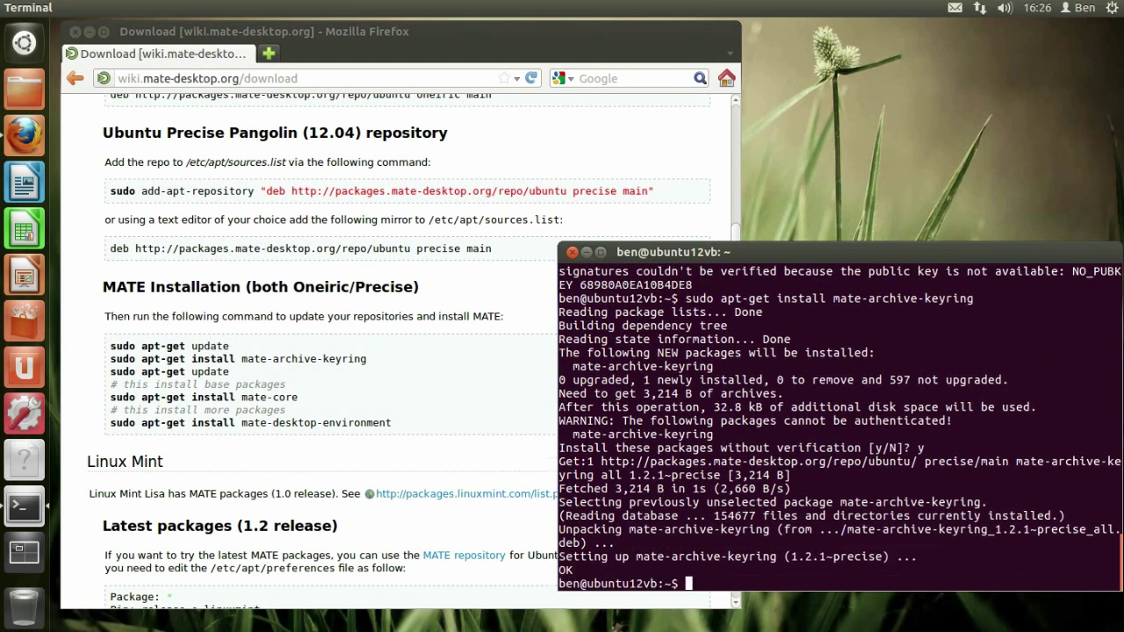
Start sudo apt-get install mate-core, then decline it with n
text(sudo apt-ge)
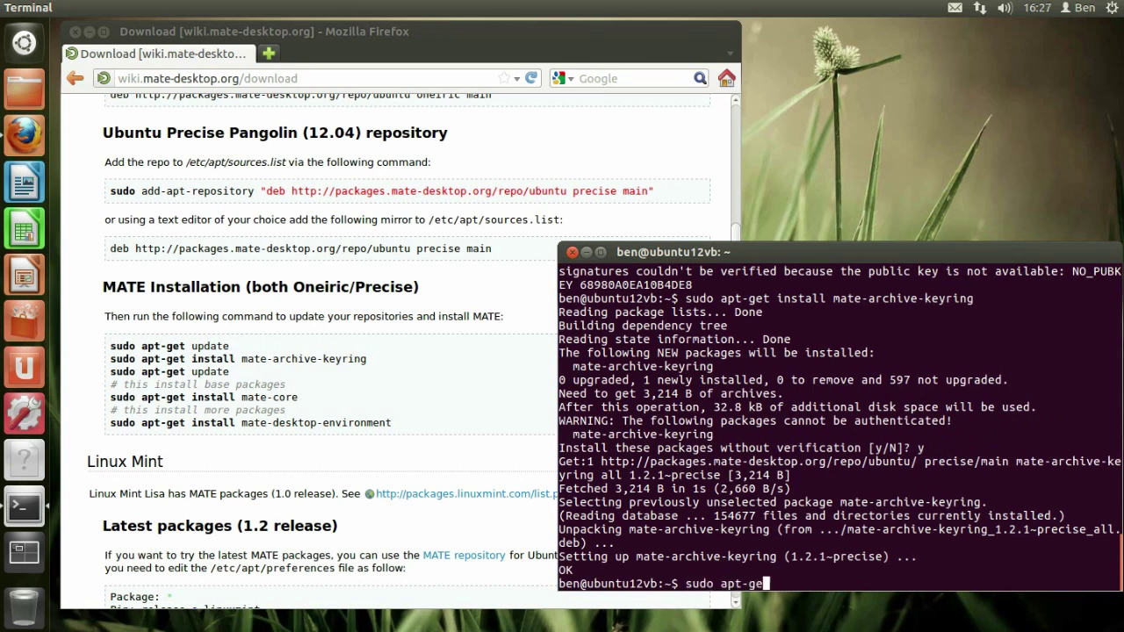
text(t install mate-core)
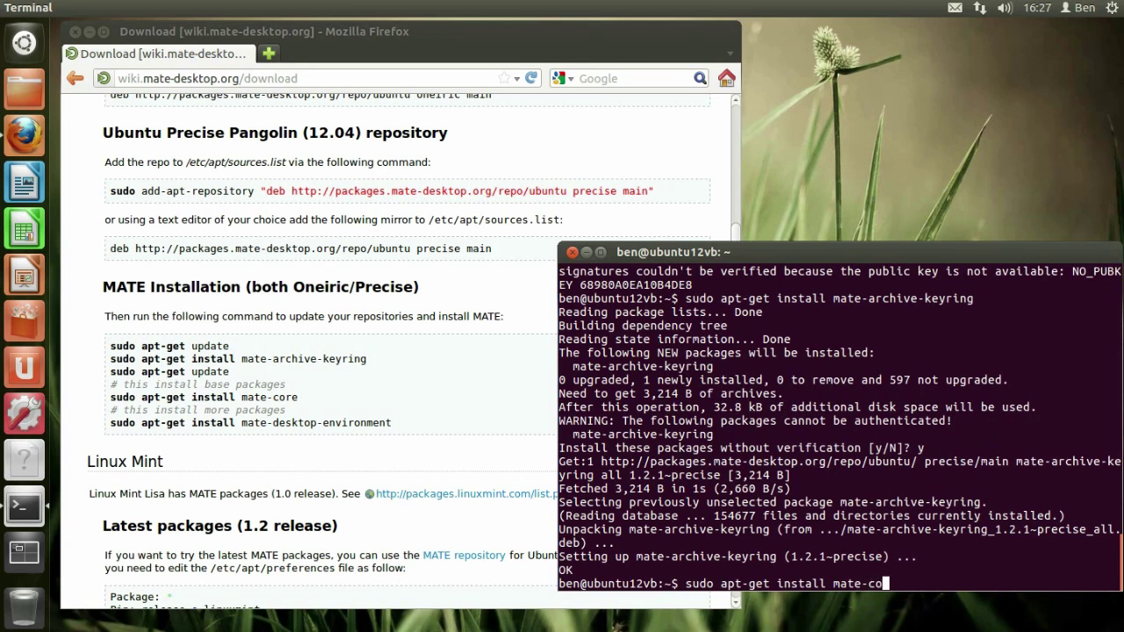
key(Return)
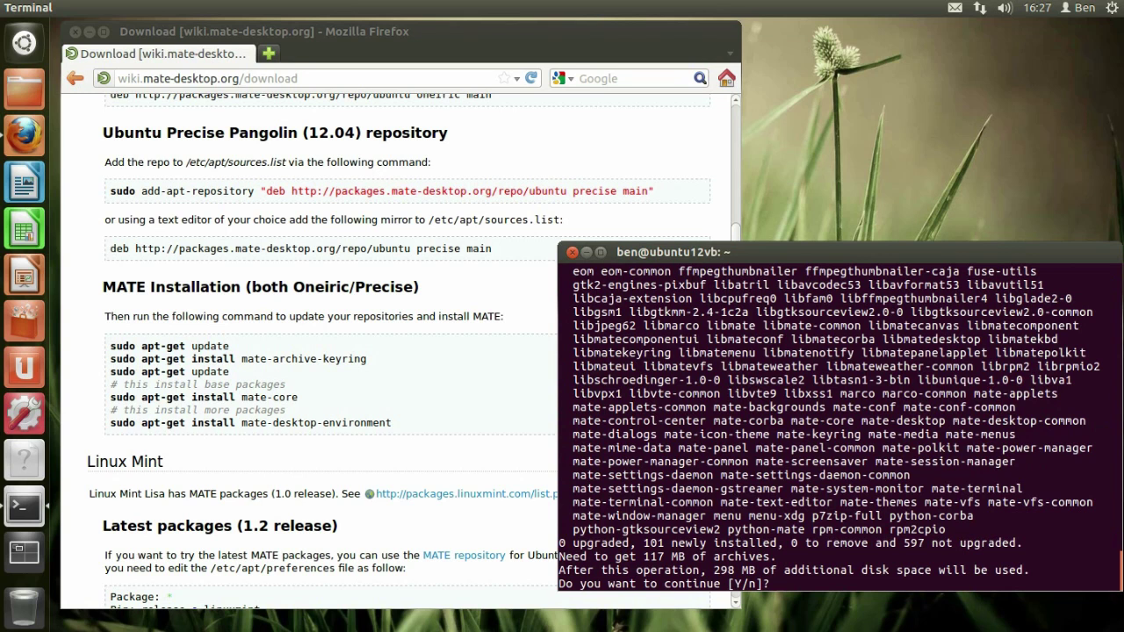
text(n)
key(Return)
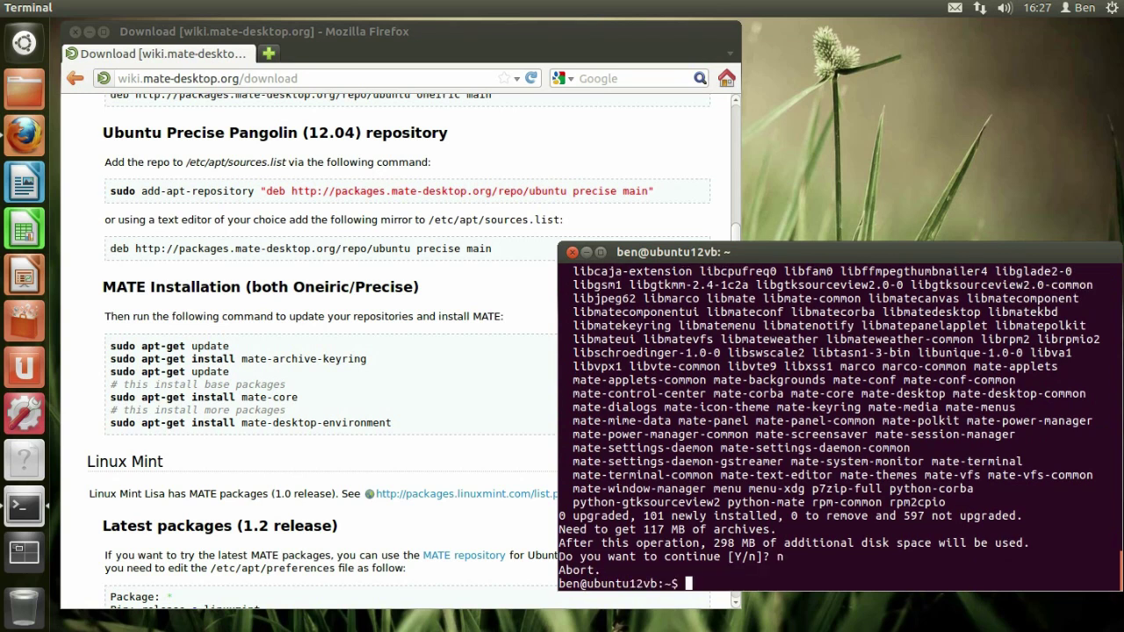
Install mate-desktop-environment, accepting the 144 packages and the unverified-package warning
text(sudo-apt-get install mate-deskt)
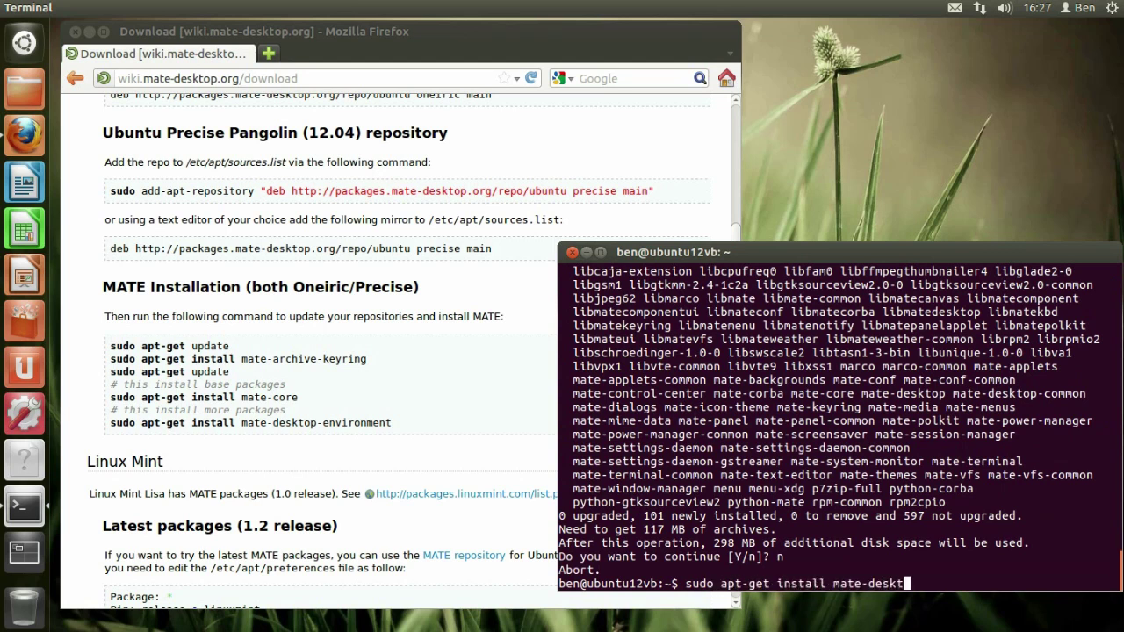
text(op-environment)
key(Return)
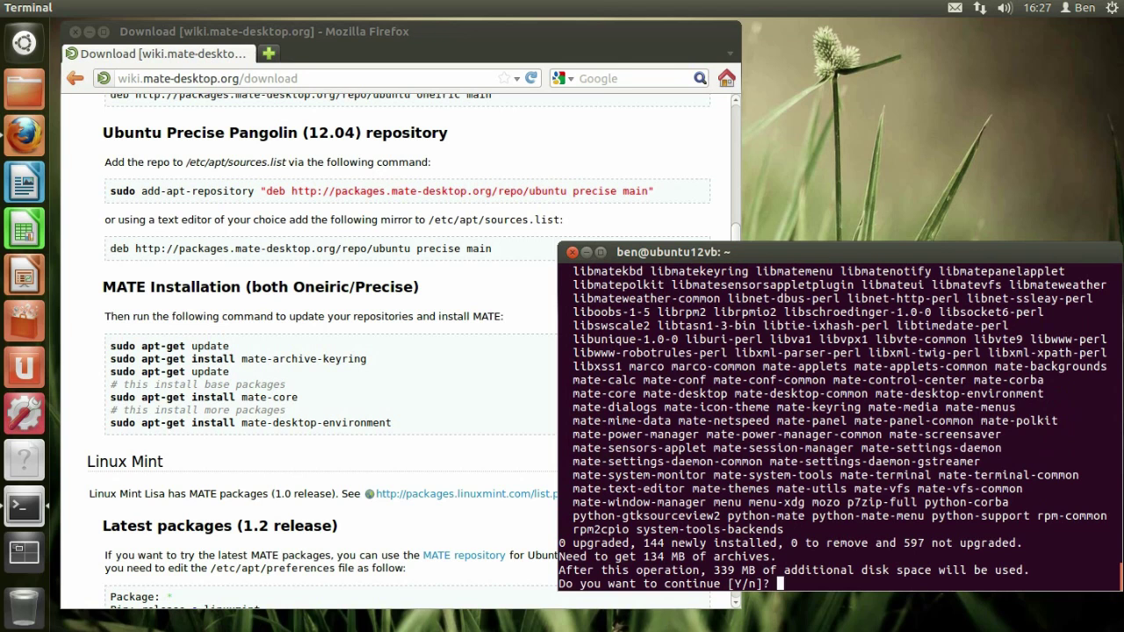
text(y)
key(Return)
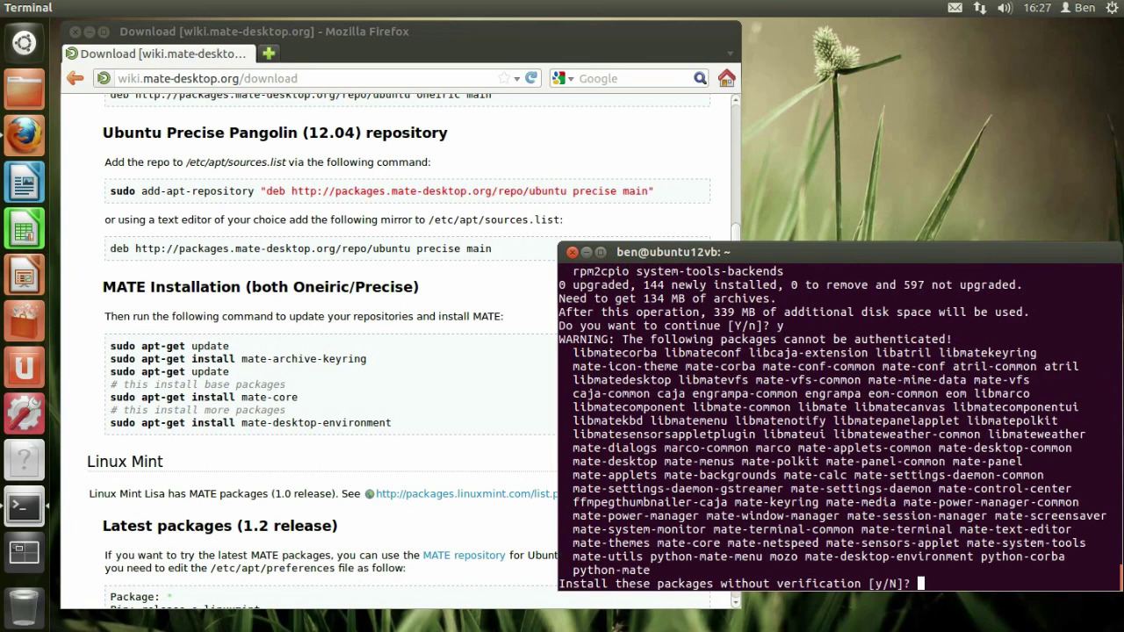
text(y)
key(Return)
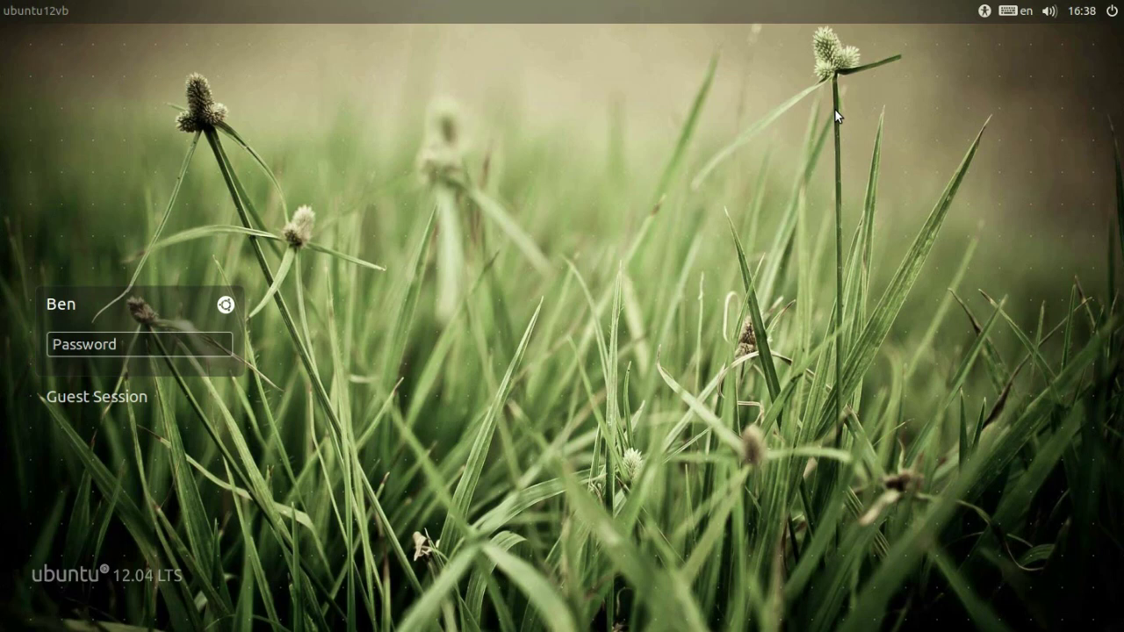
Select the MATE session on the login screen and log in with the account password
click(225, 304)
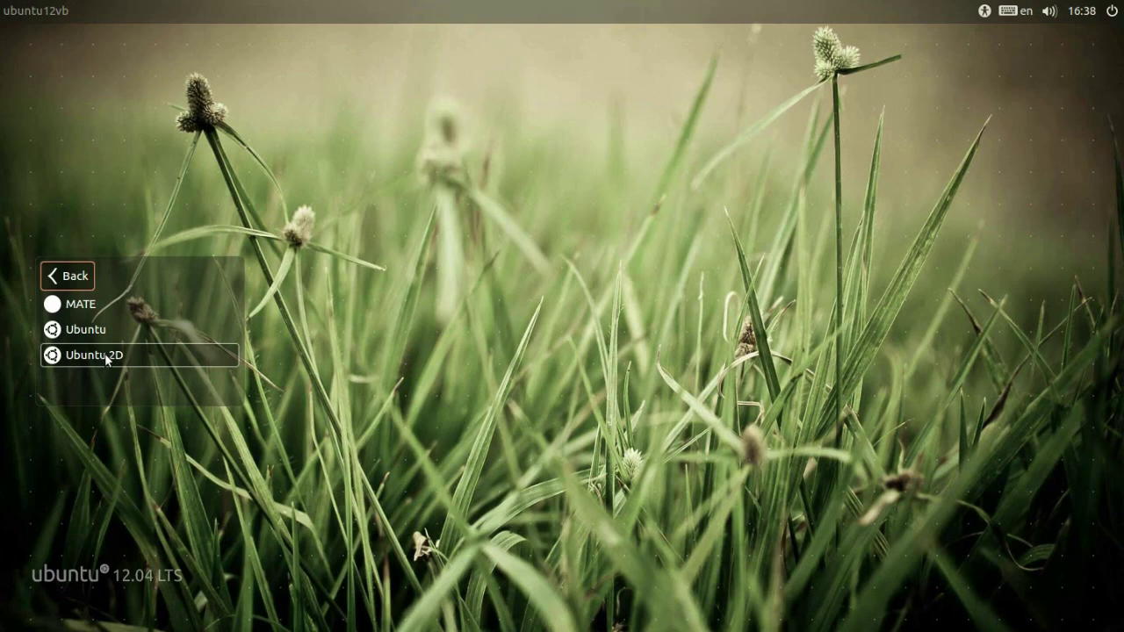
click(110, 331)
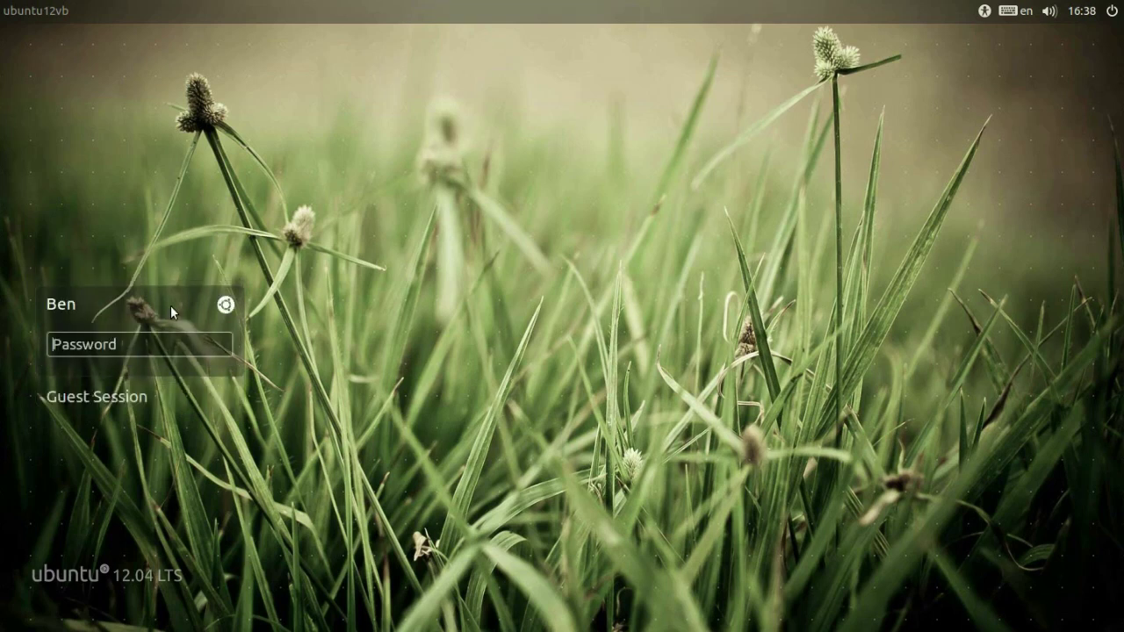
click(223, 305)
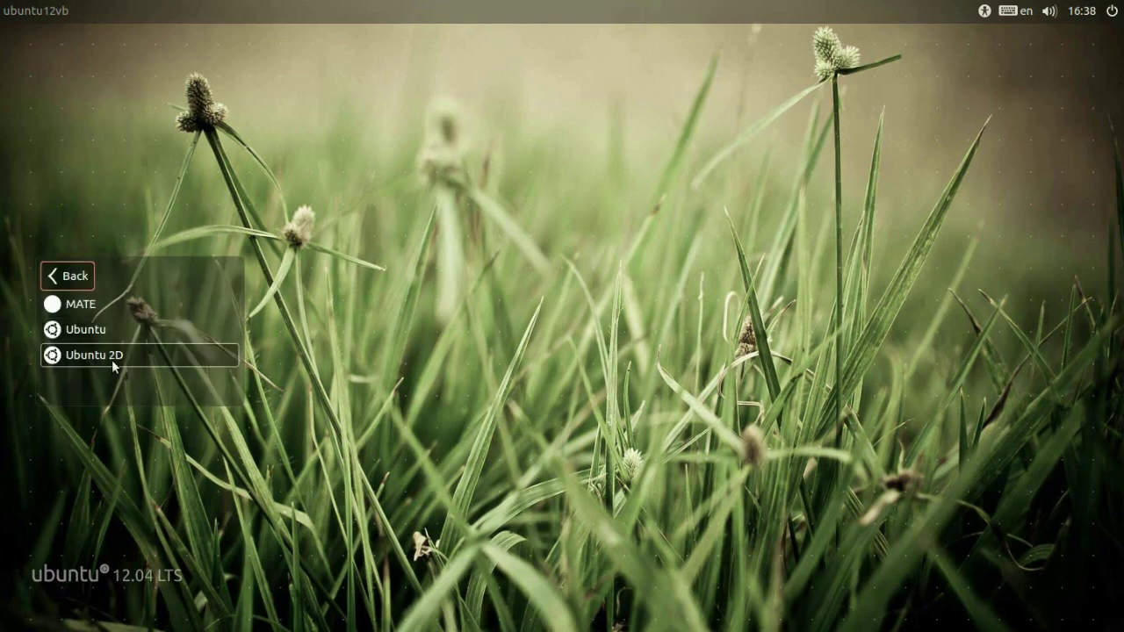
click(86, 305)
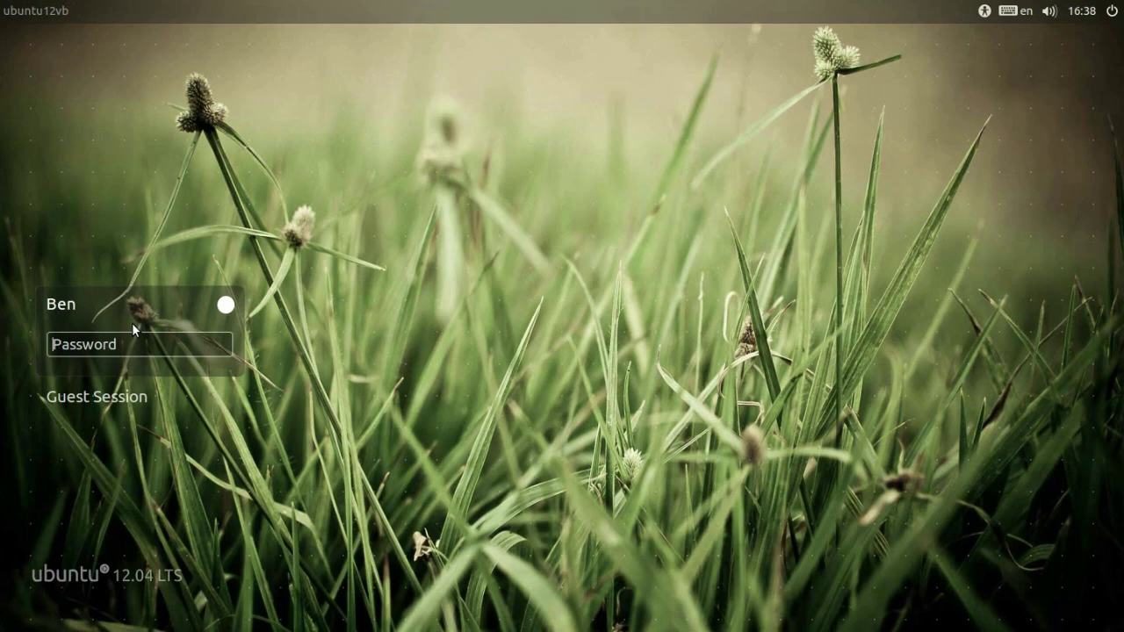
text(•••••••••••••••)
key(BackSpace)
key(BackSpace)
key(BackSpace)
key(BackSpace)
key(BackSpace)
key(BackSpace)
key(BackSpace)
key(BackSpace)
key(BackSpace)
key(BackSpace)
key(BackSpace)
key(BackSpace)
key(BackSpace)
key(BackSpace)
key(BackSpace)
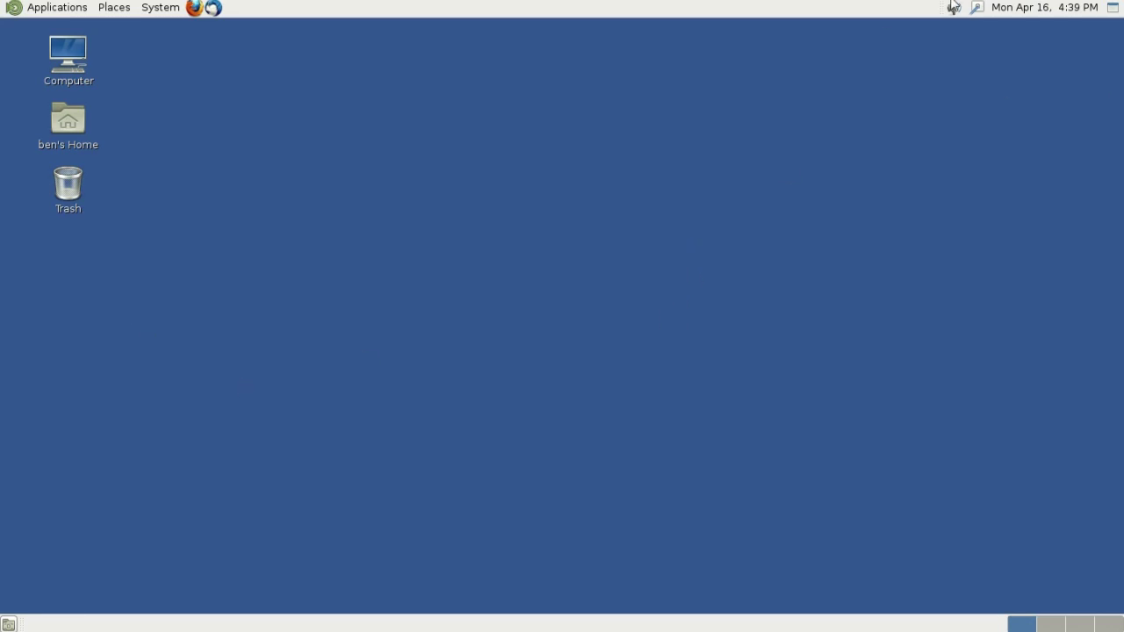
Open Appearance Preferences through the desktop's Change Desktop Background option
click(79, 10)
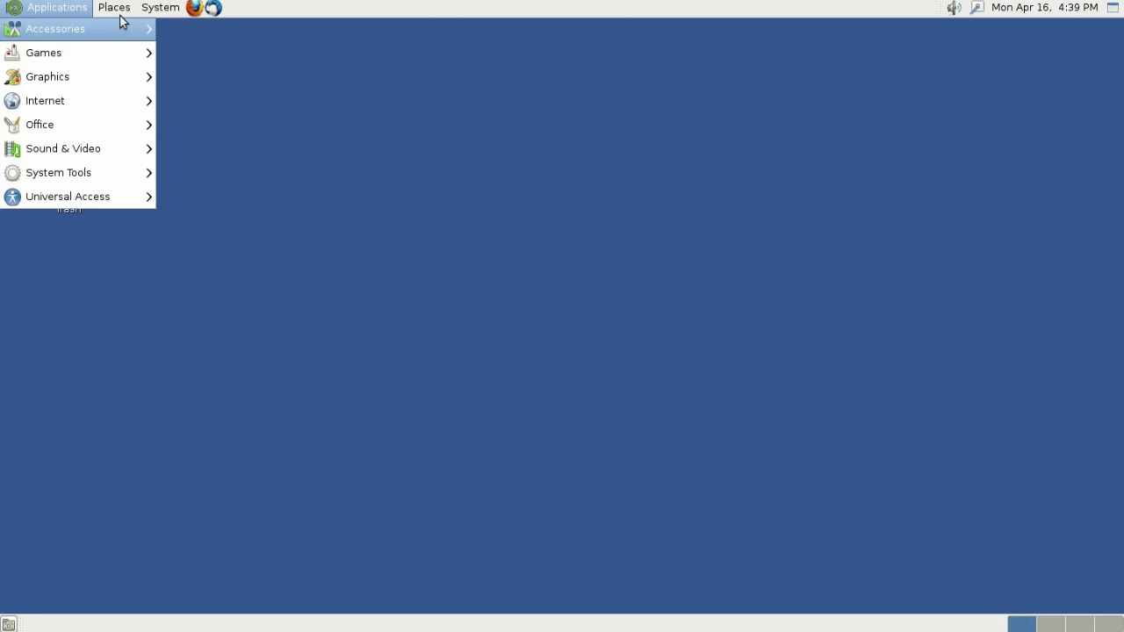
mouse_move(160, 8)
click(737, 272)
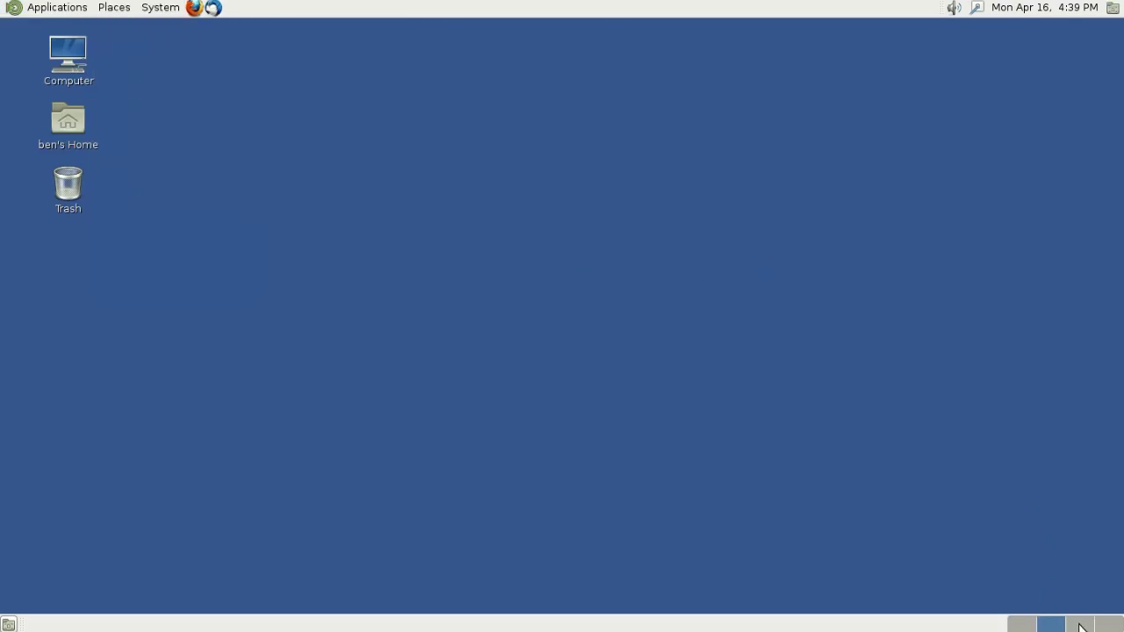
right_click(708, 235)
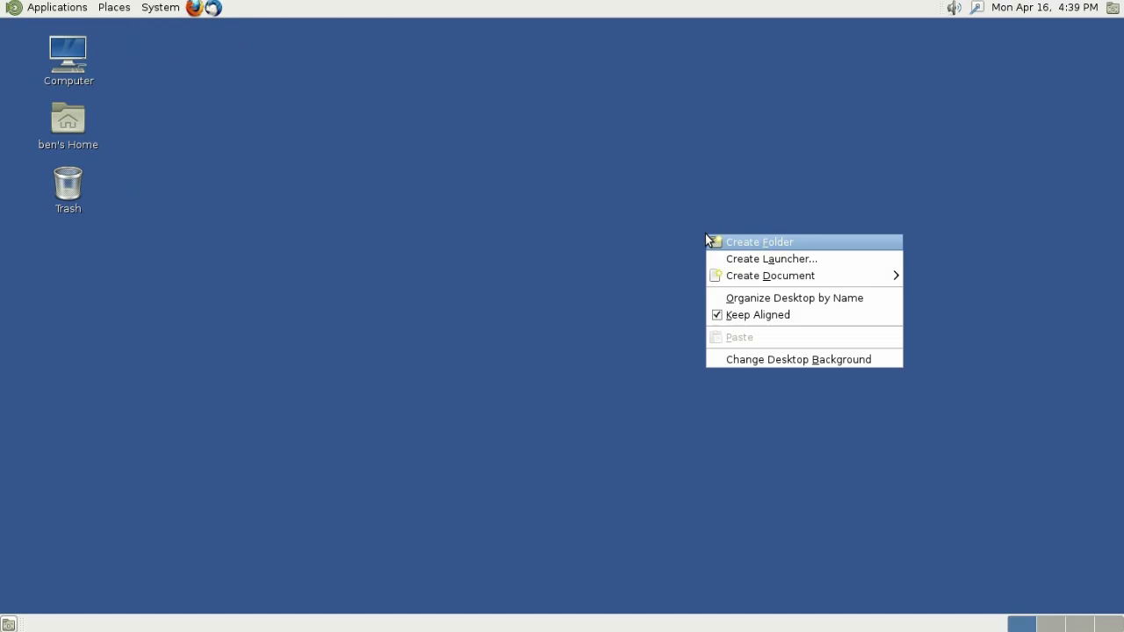
click(752, 358)
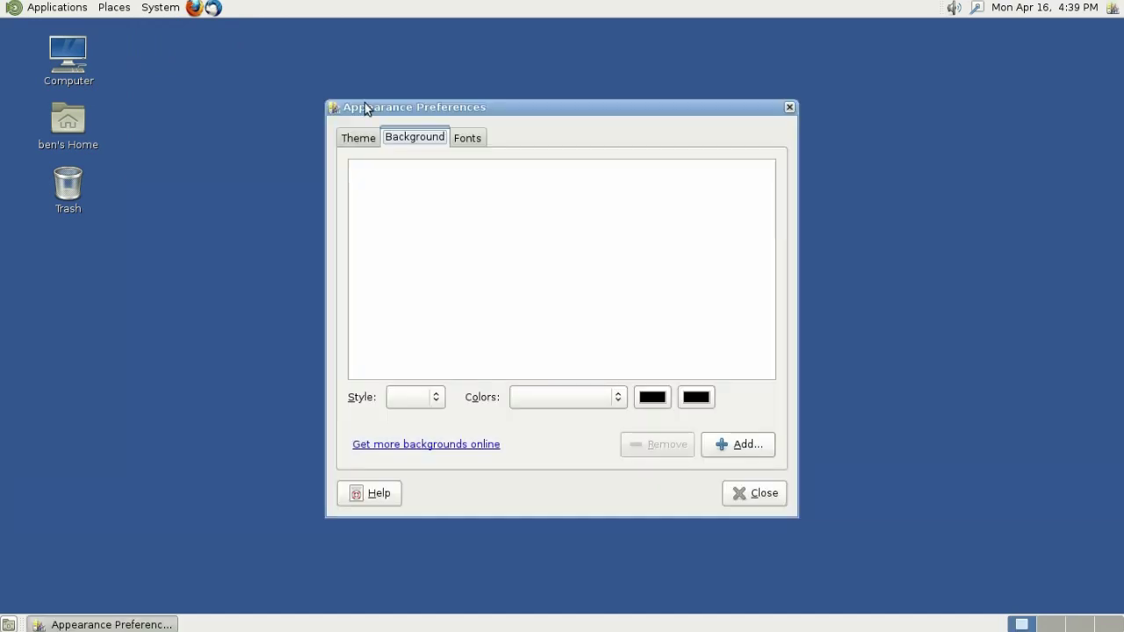
Apply the Ambiance theme, then bring up the Background wallpaper choices
click(360, 139)
click(391, 139)
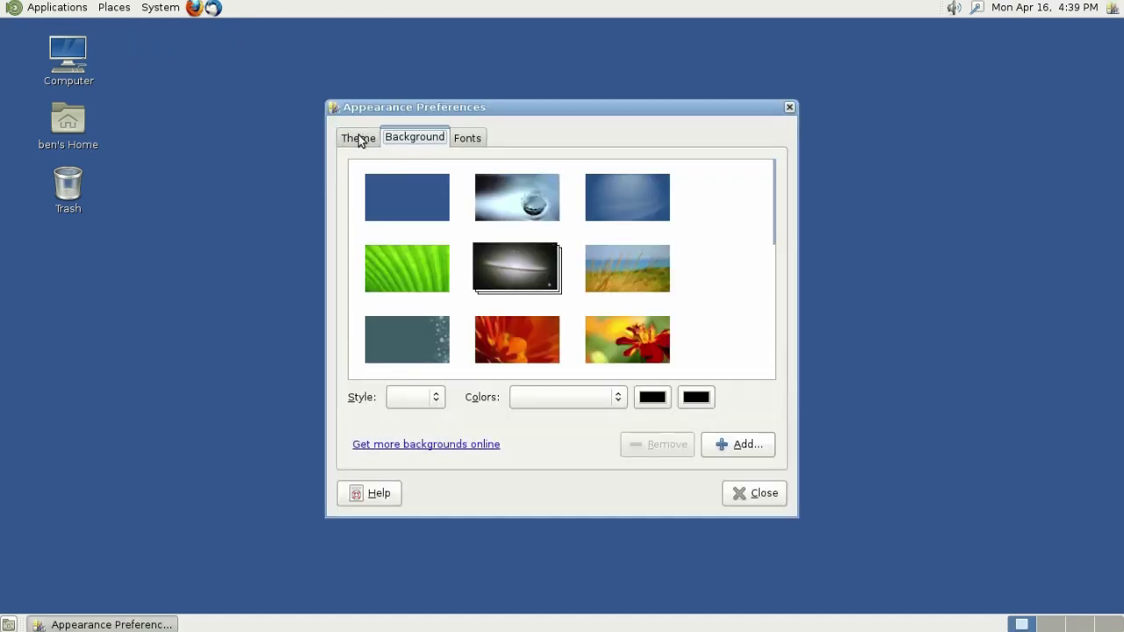
click(359, 139)
scroll(745, 235, down, 10)
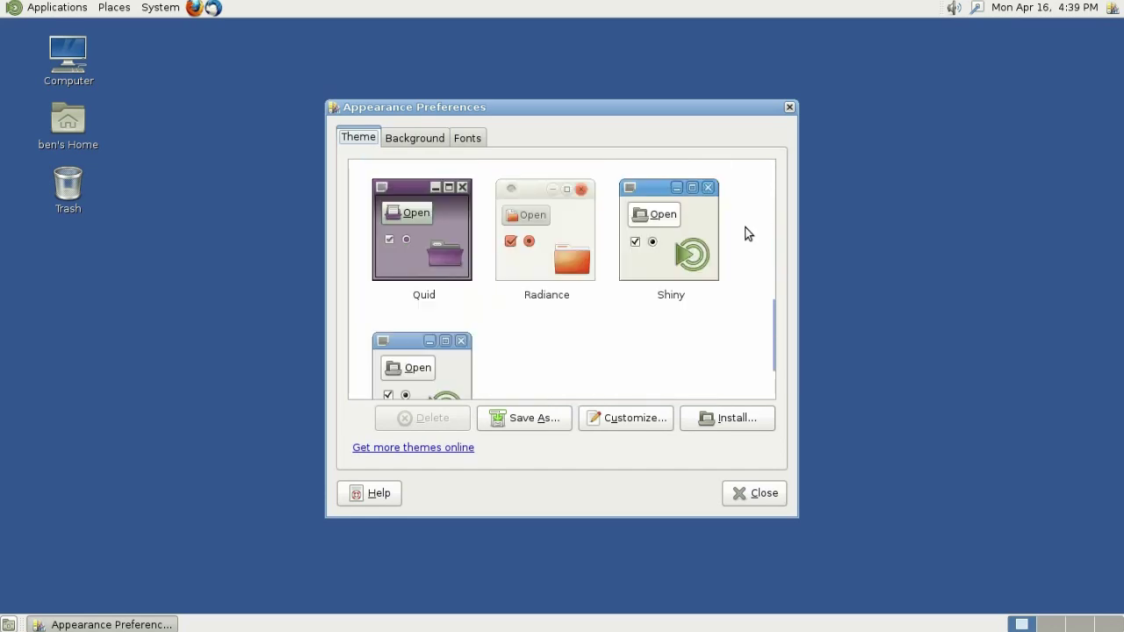
scroll(745, 233, up, 10)
click(672, 230)
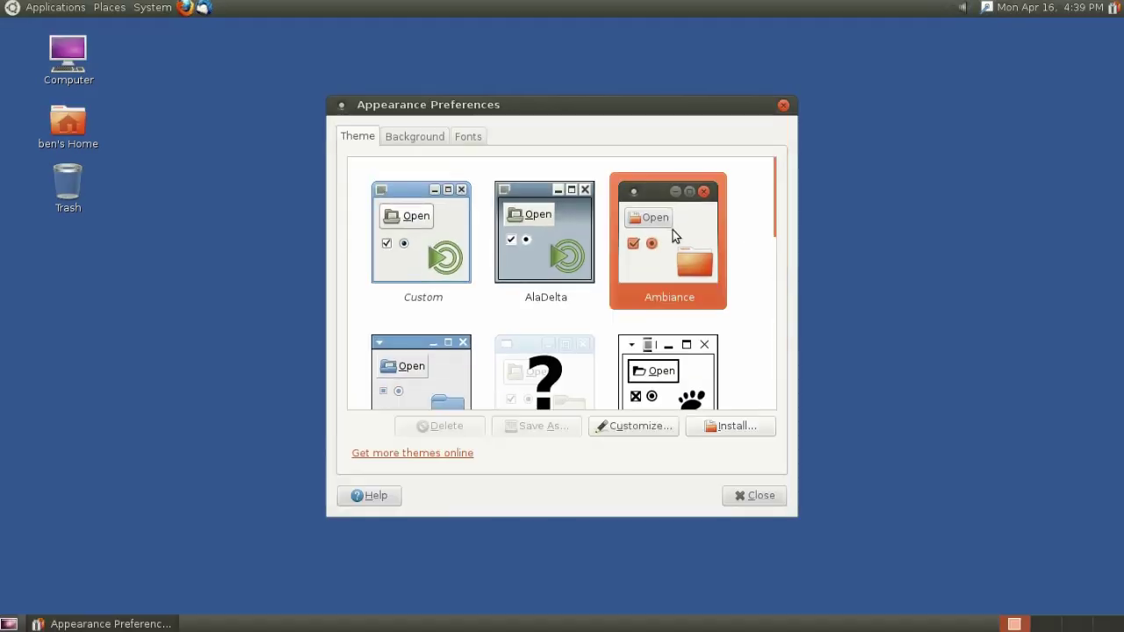
scroll(719, 224, down, 3)
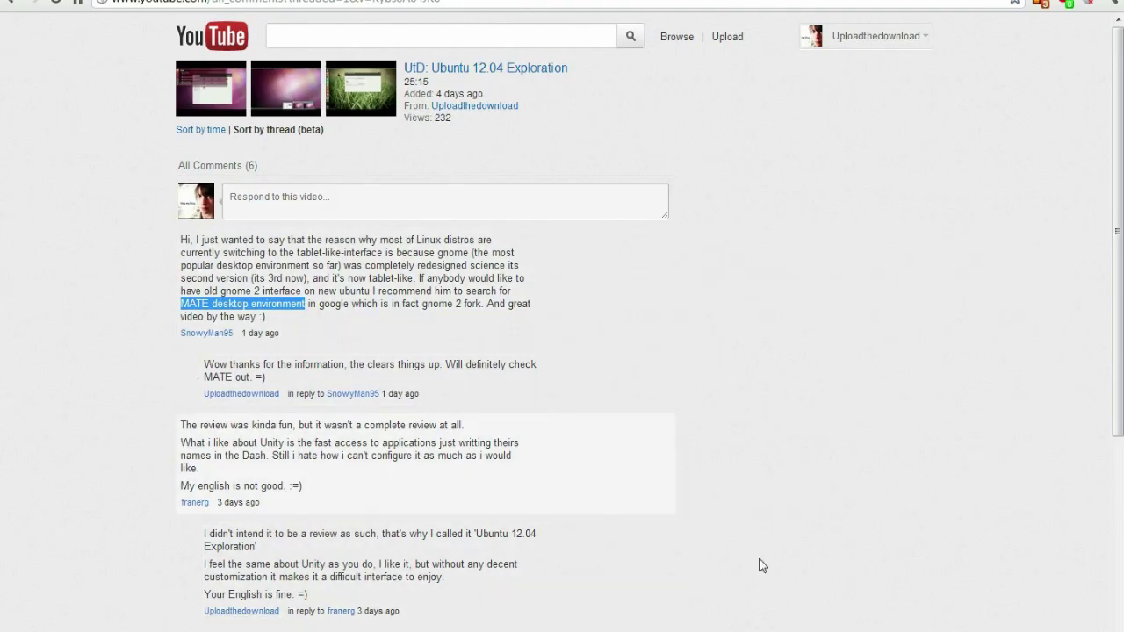
click(746, 630)
click(827, 587)
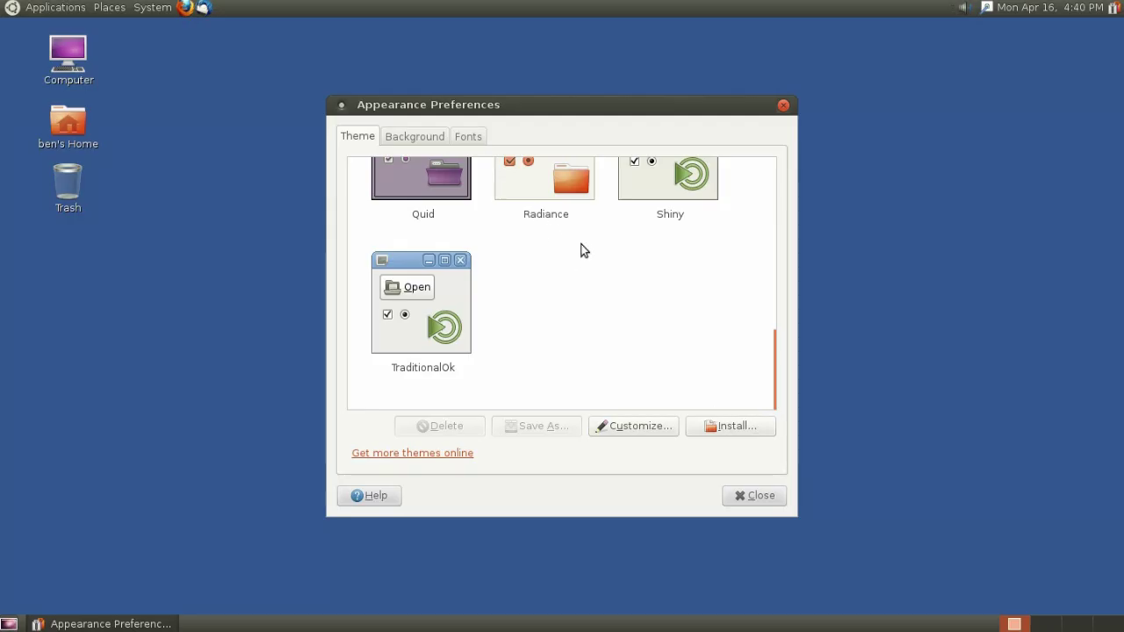
scroll(628, 272, up, 10)
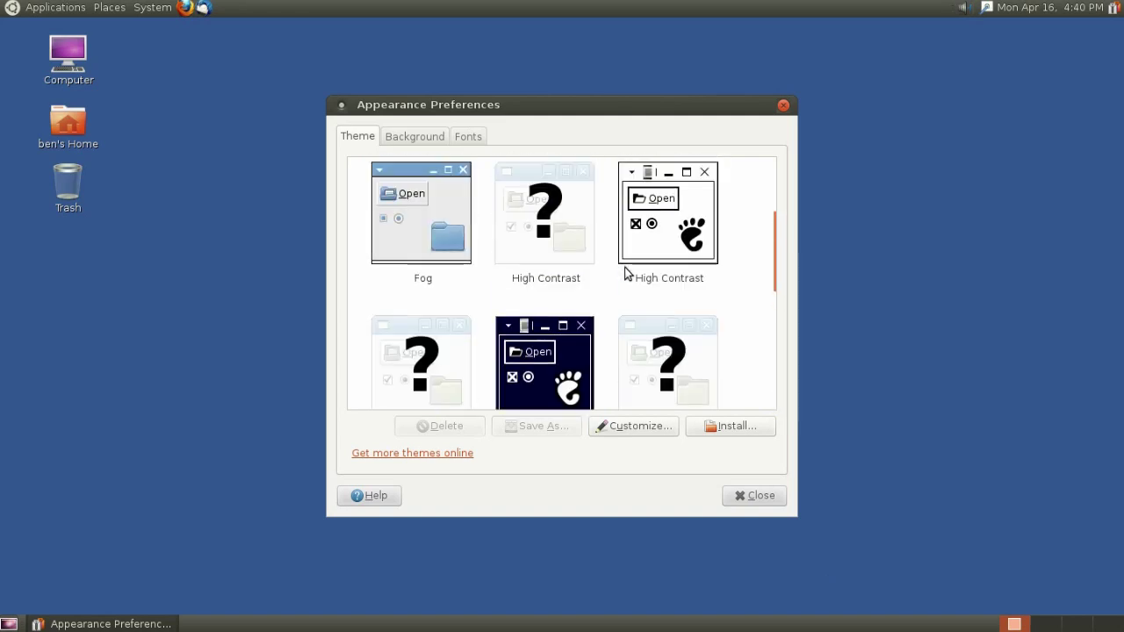
click(434, 139)
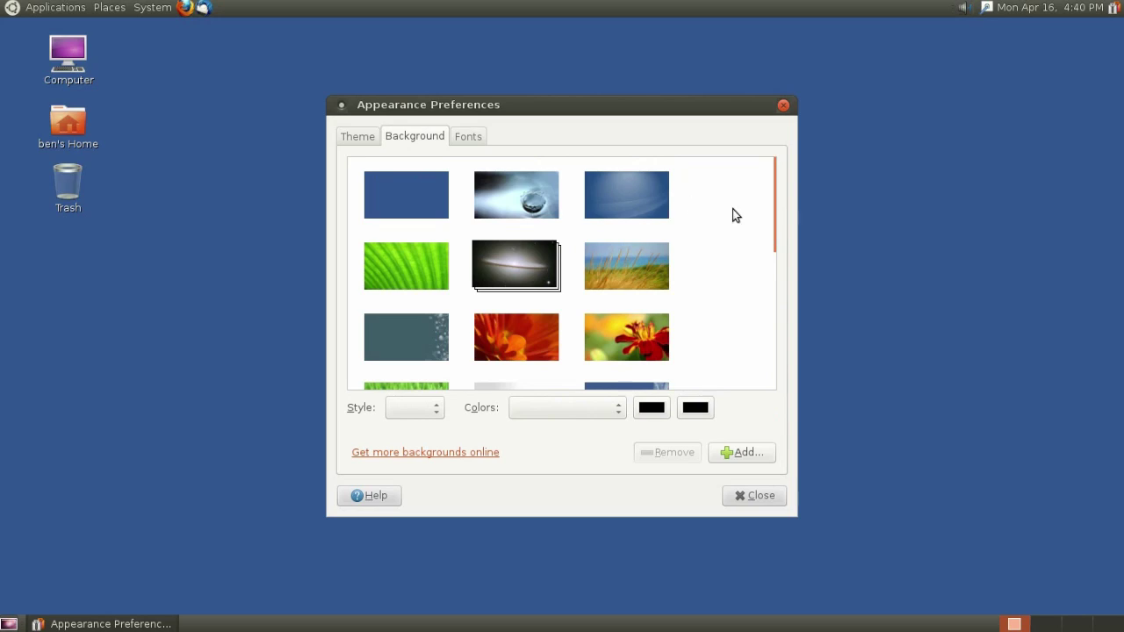
Preview the white, green grass and blue striped wallpapers, then settle on the seaside grass picture
scroll(763, 220, down, 8)
scroll(750, 230, up, 3)
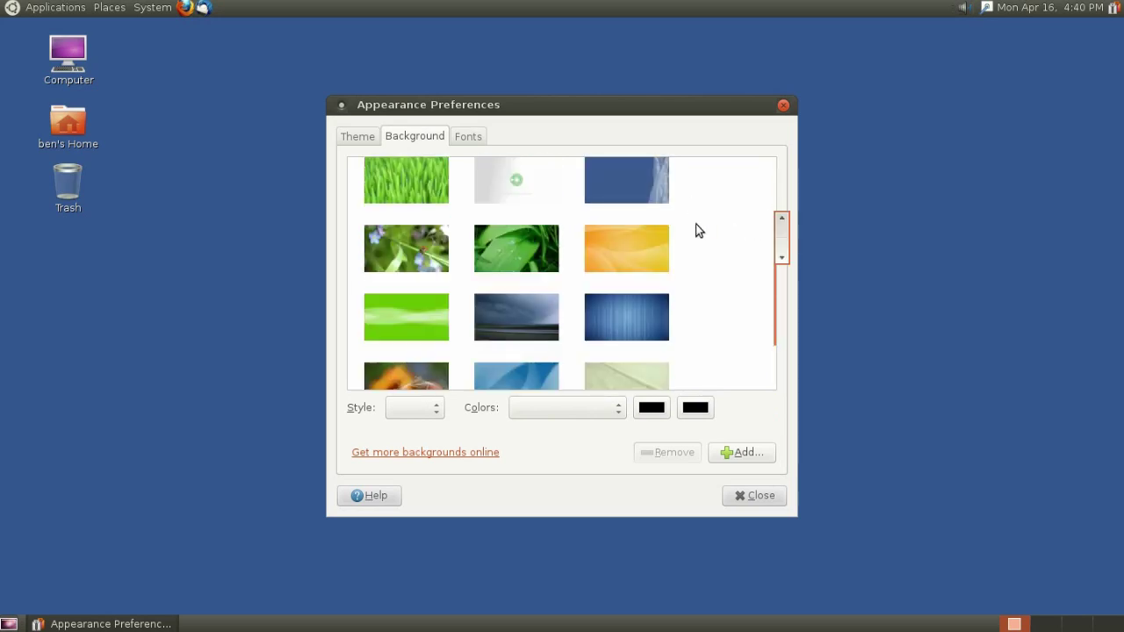
click(518, 189)
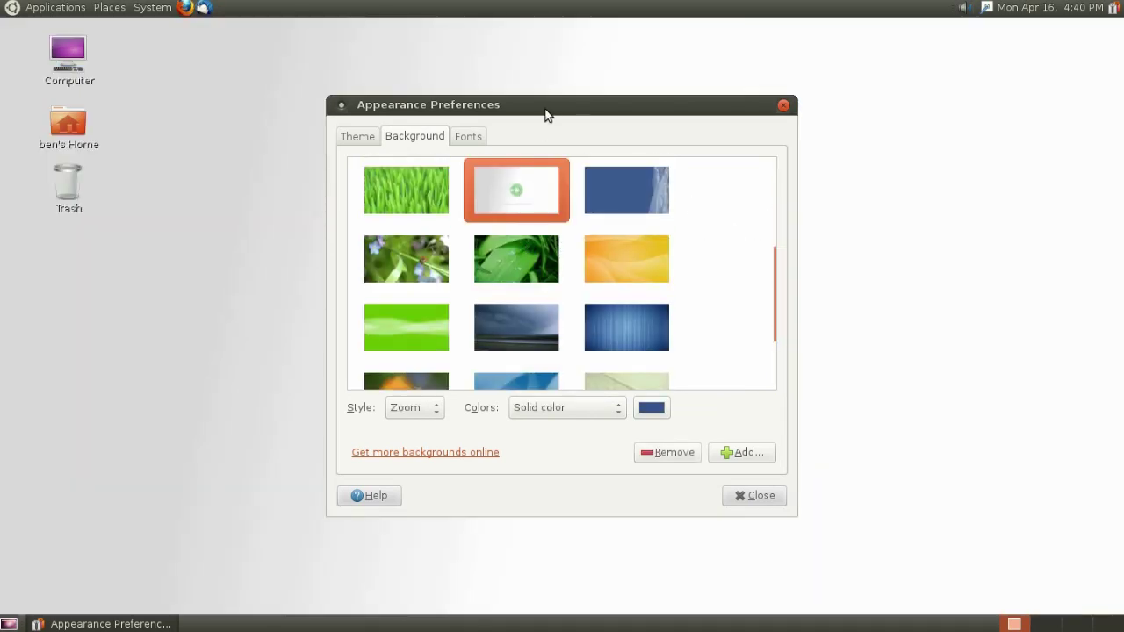
drag(544, 115, 632, 119)
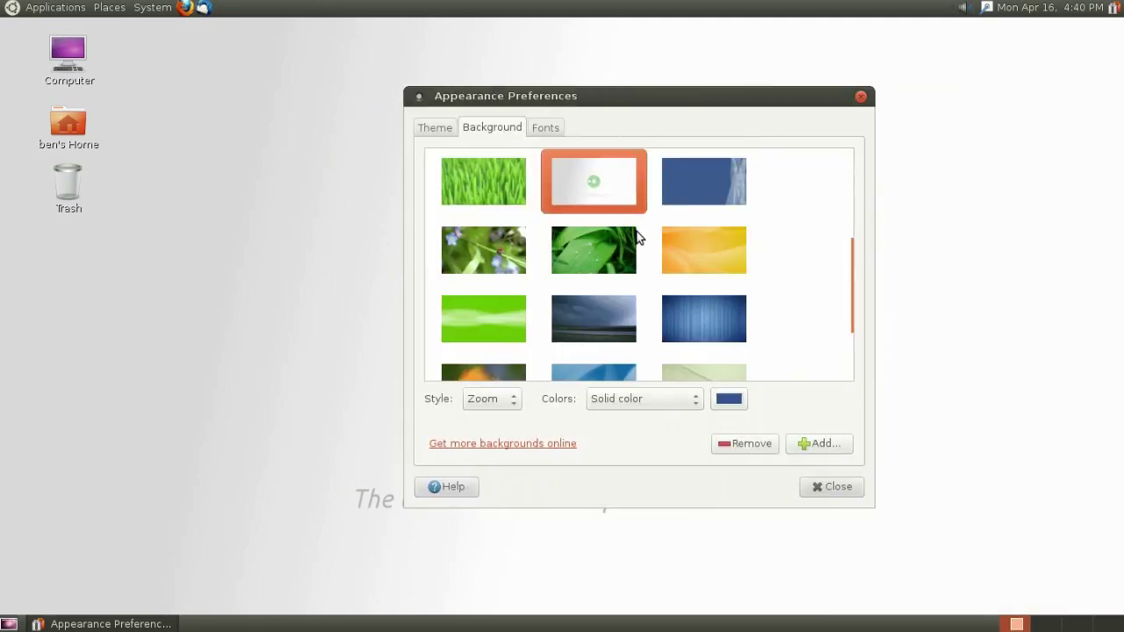
click(489, 197)
scroll(654, 256, down, 3)
click(672, 218)
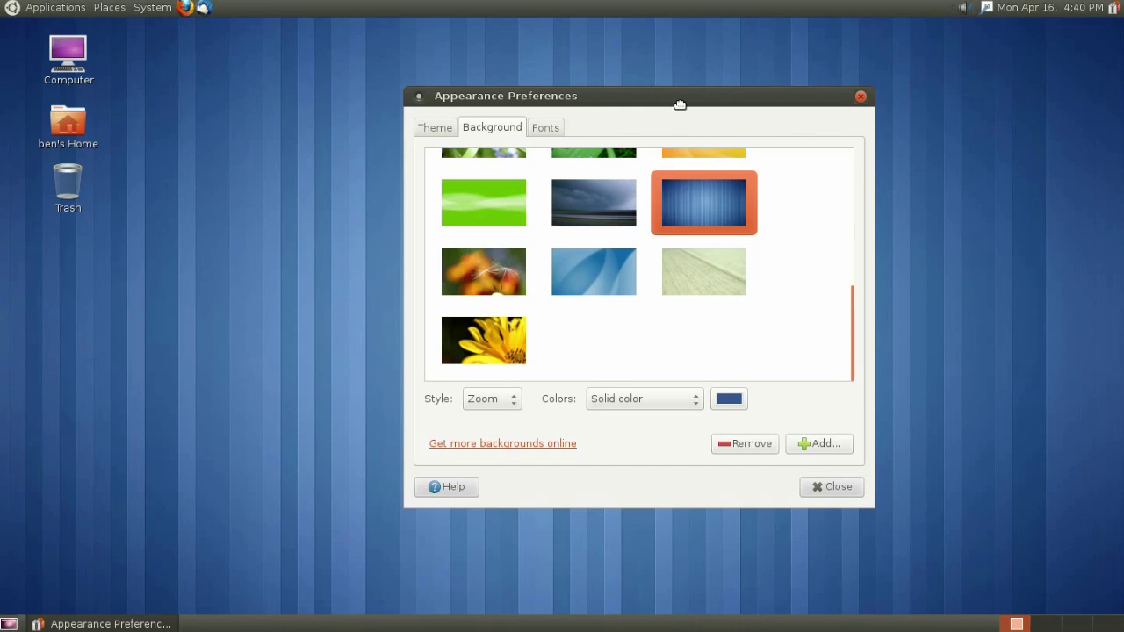
drag(677, 101, 746, 88)
scroll(639, 203, up, 10)
click(602, 238)
scroll(767, 209, down, 4)
scroll(766, 209, down, 2)
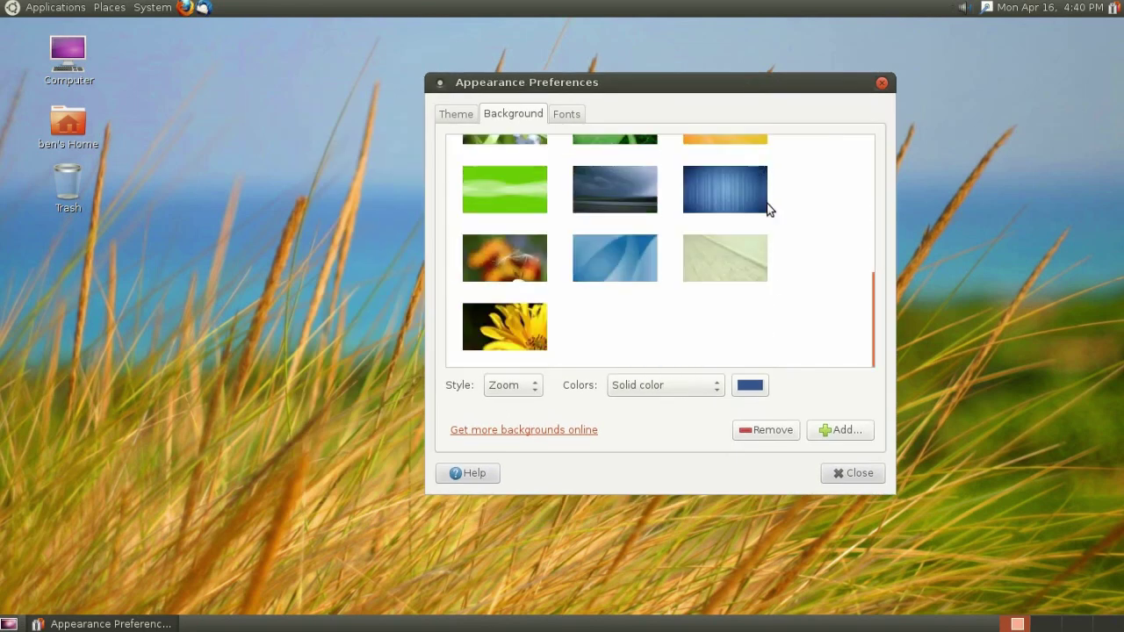
scroll(766, 209, up, 3)
scroll(767, 209, up, 3)
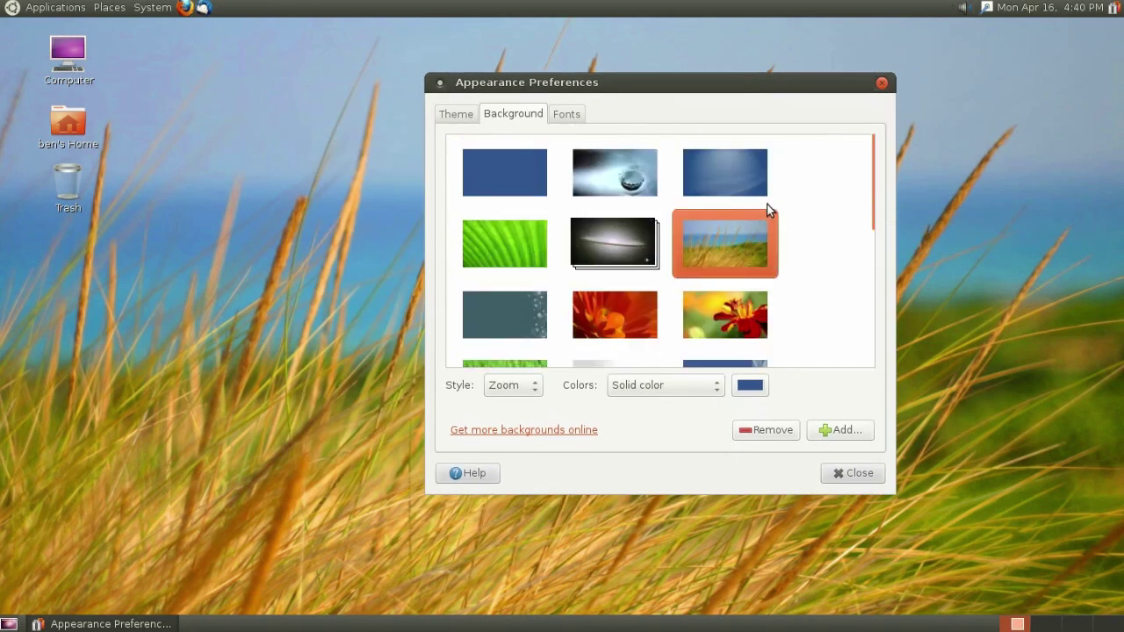
Switch to the purple Quid theme and close Appearance Preferences
click(578, 118)
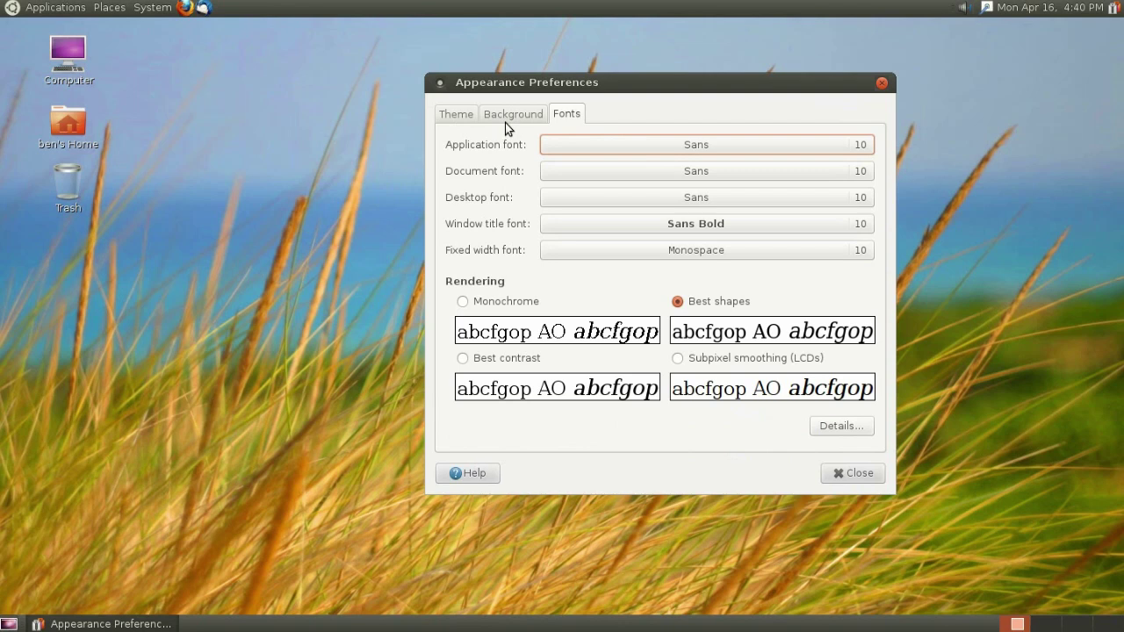
click(472, 115)
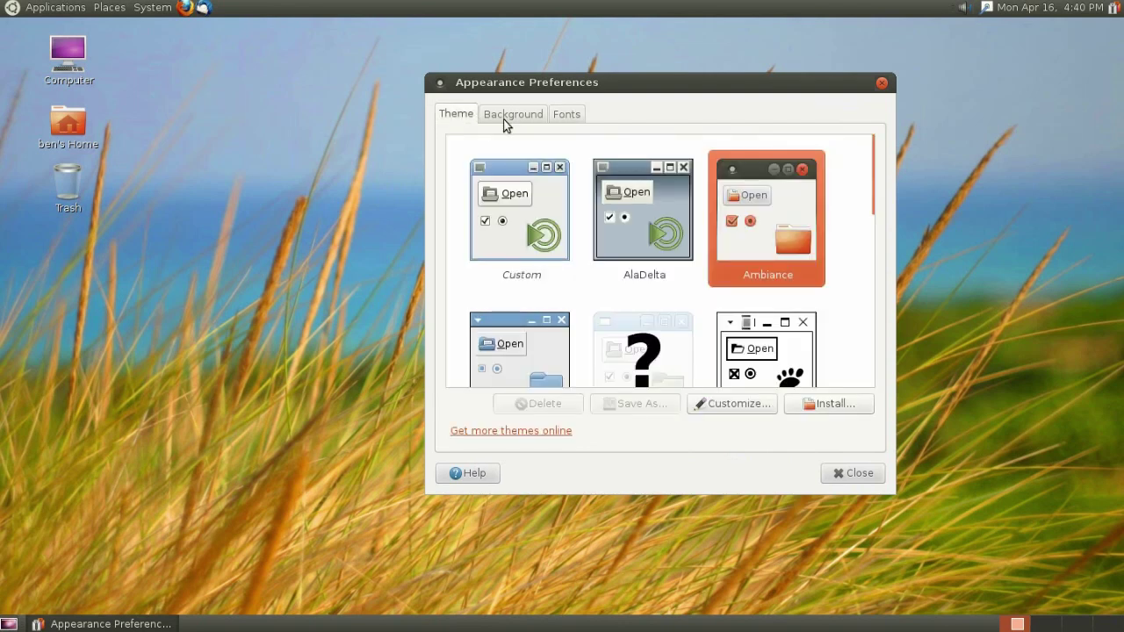
scroll(768, 276, down, 10)
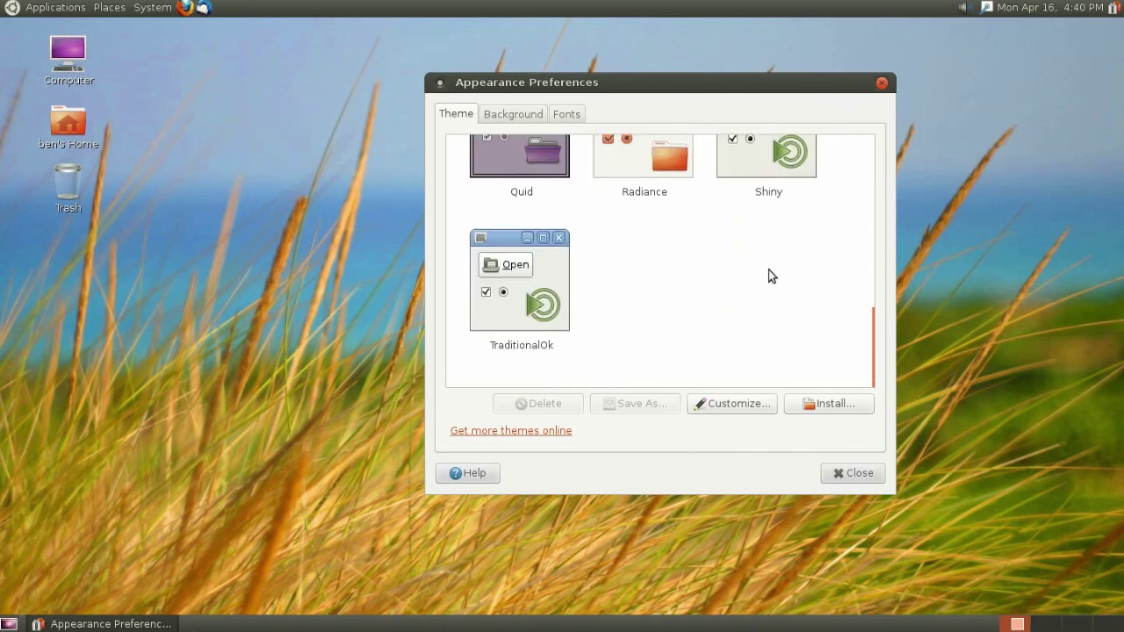
scroll(667, 246, up, 1)
click(569, 209)
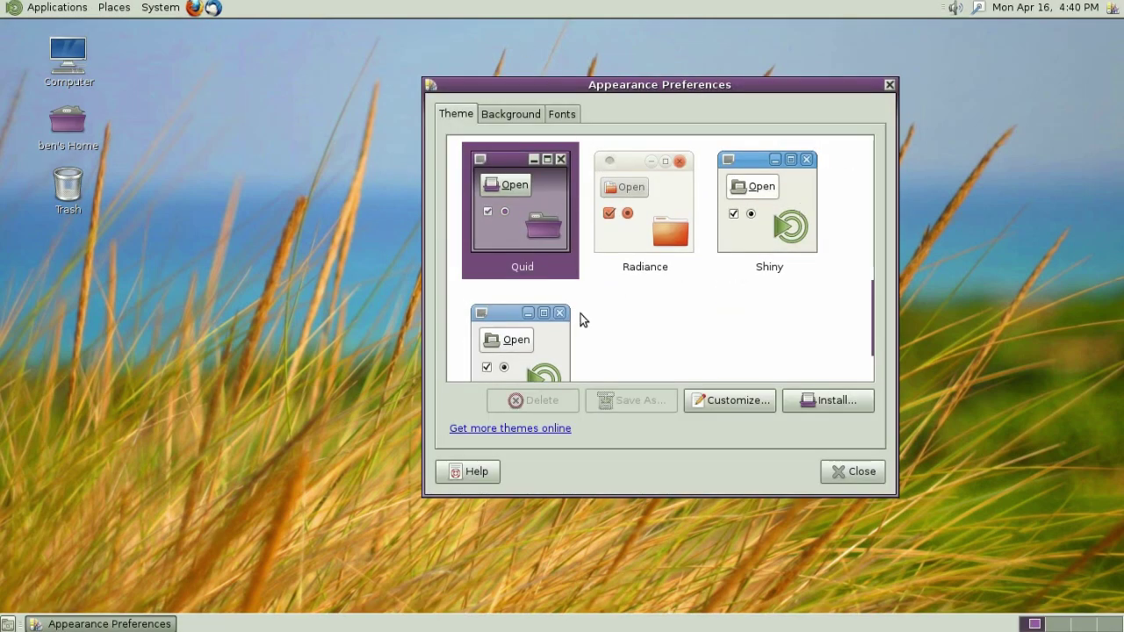
scroll(578, 316, down, 1)
scroll(576, 314, up, 9)
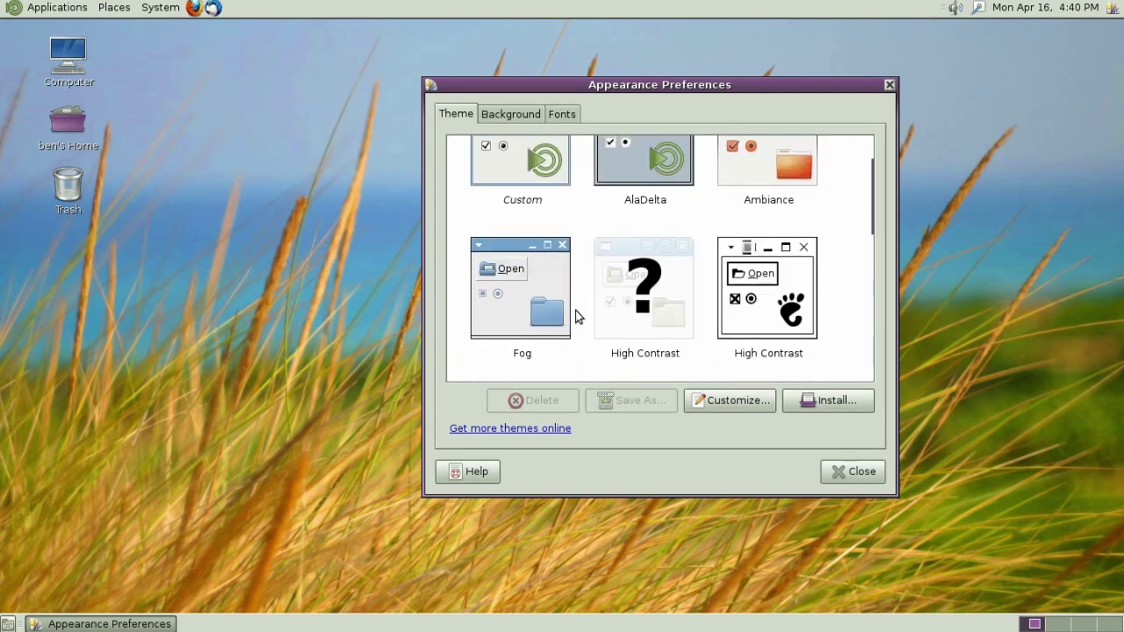
scroll(578, 316, up, 2)
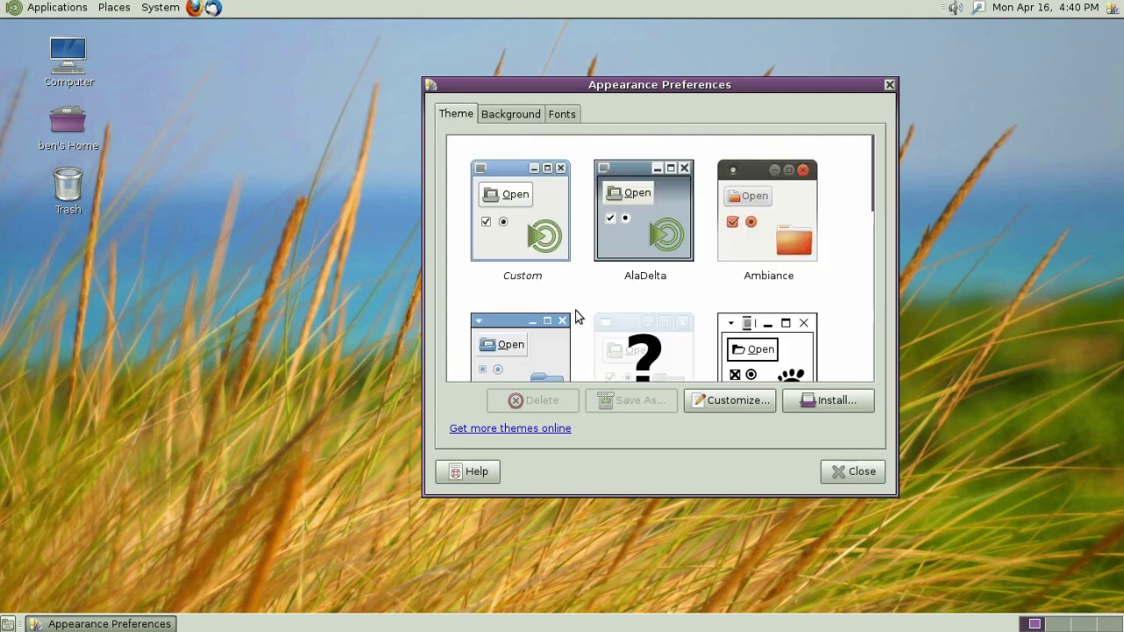
click(889, 84)
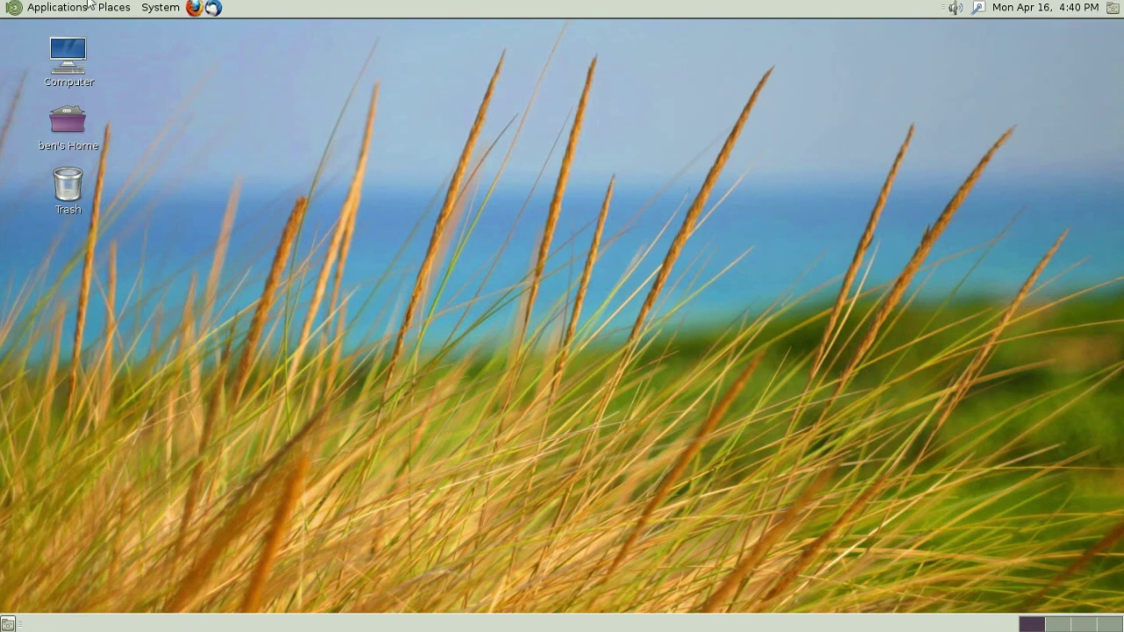
Log out of MATE via System > Log Out, then show the login screen's session list
click(1112, 8)
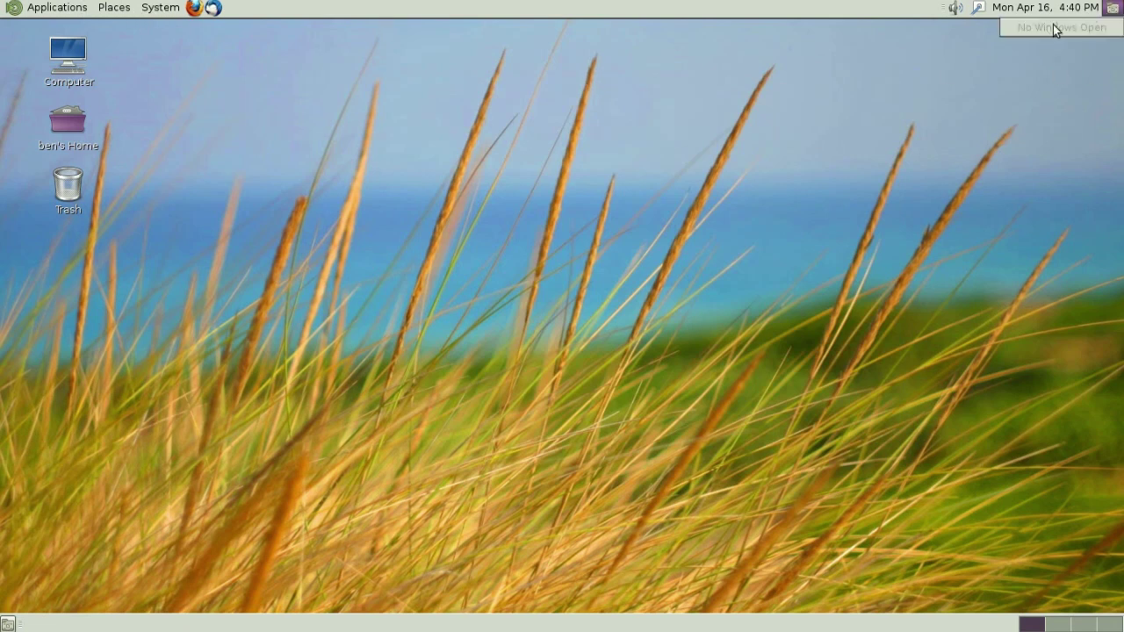
click(167, 8)
click(131, 8)
mouse_move(146, 13)
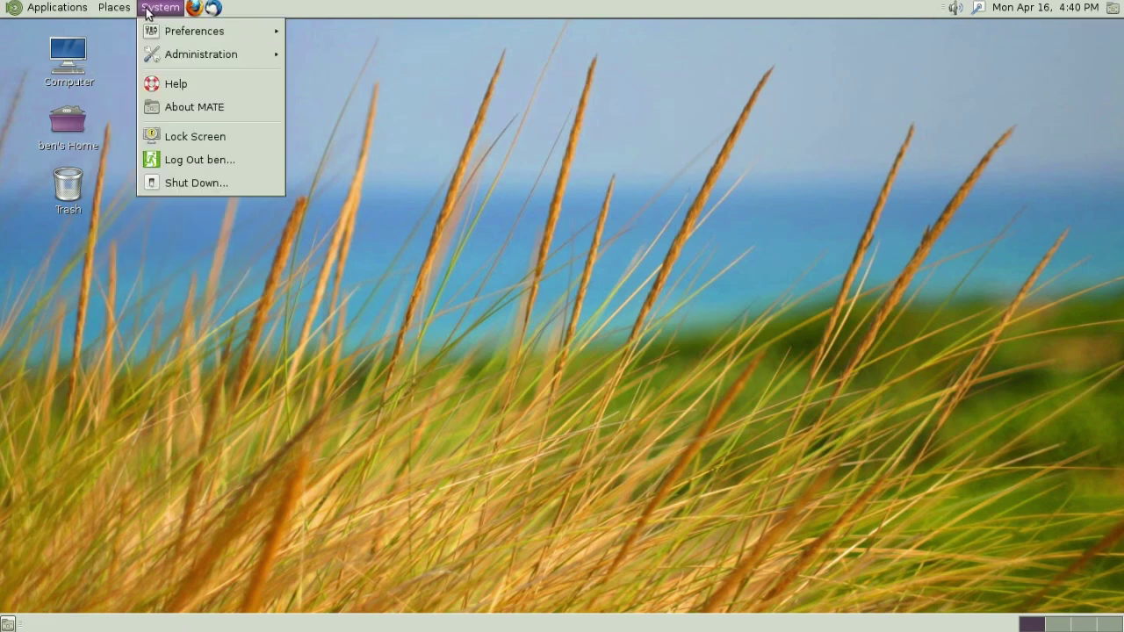
click(195, 160)
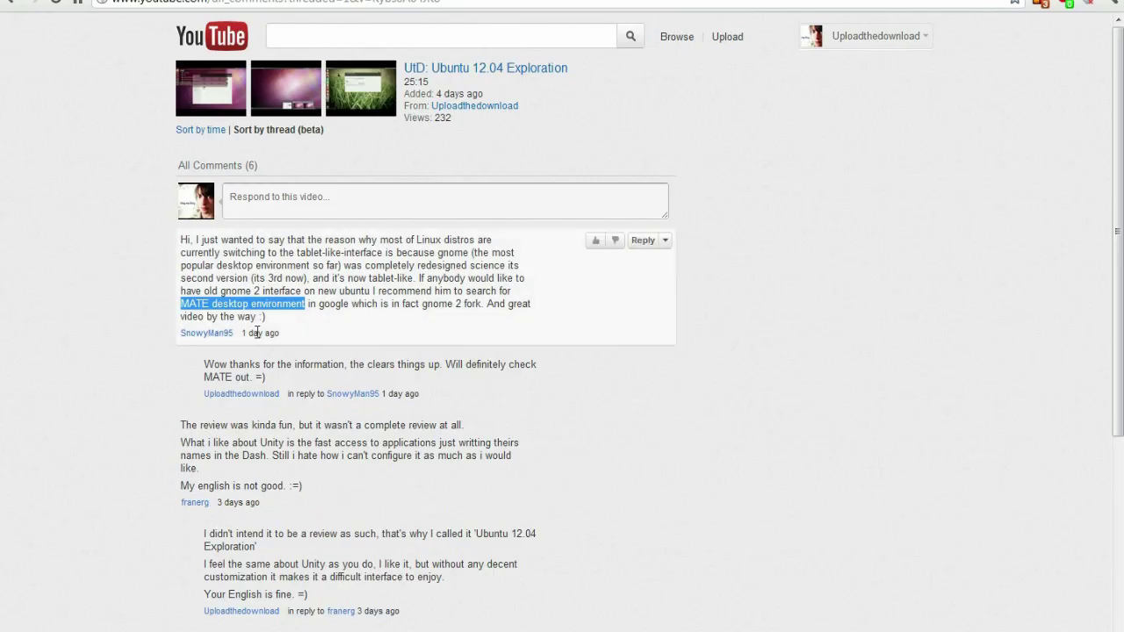
click(825, 588)
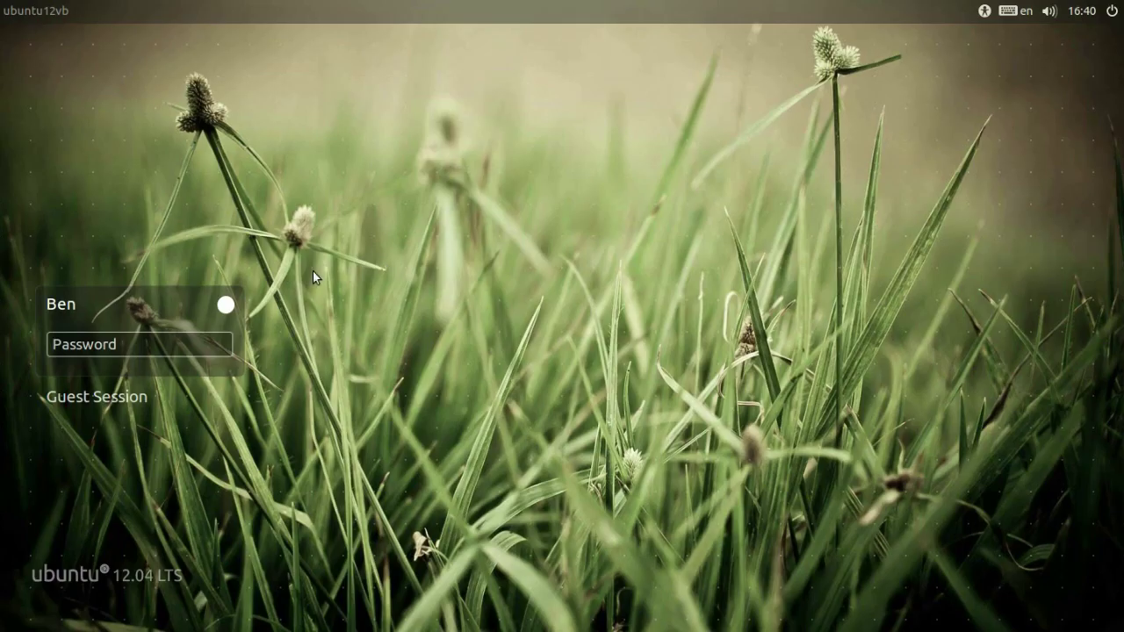
click(225, 304)
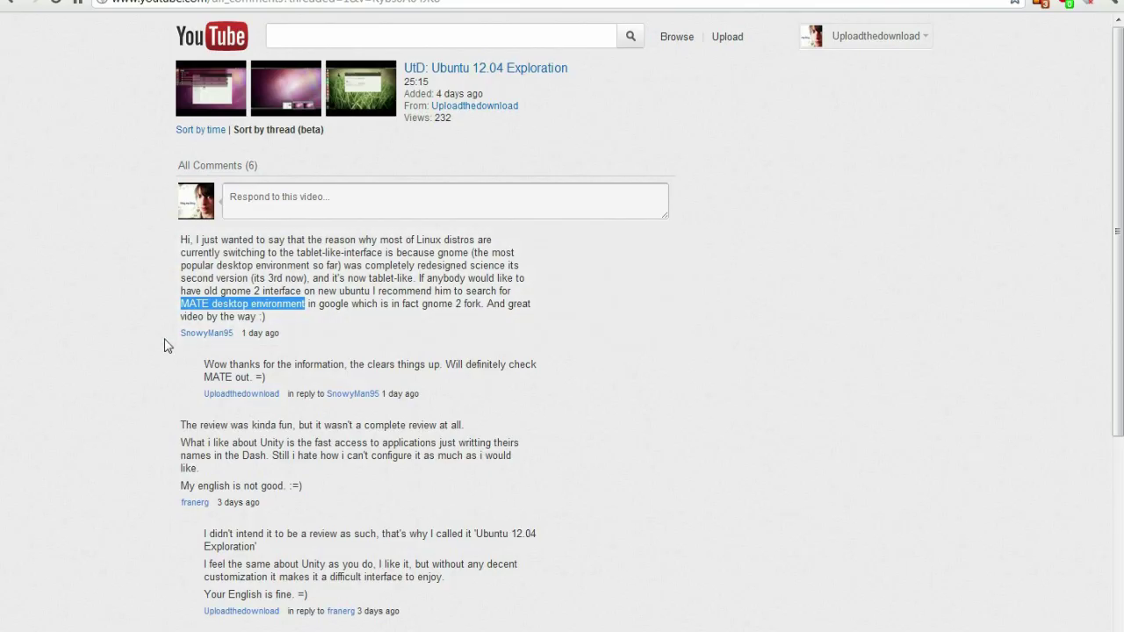
scroll(167, 347, down, 5)
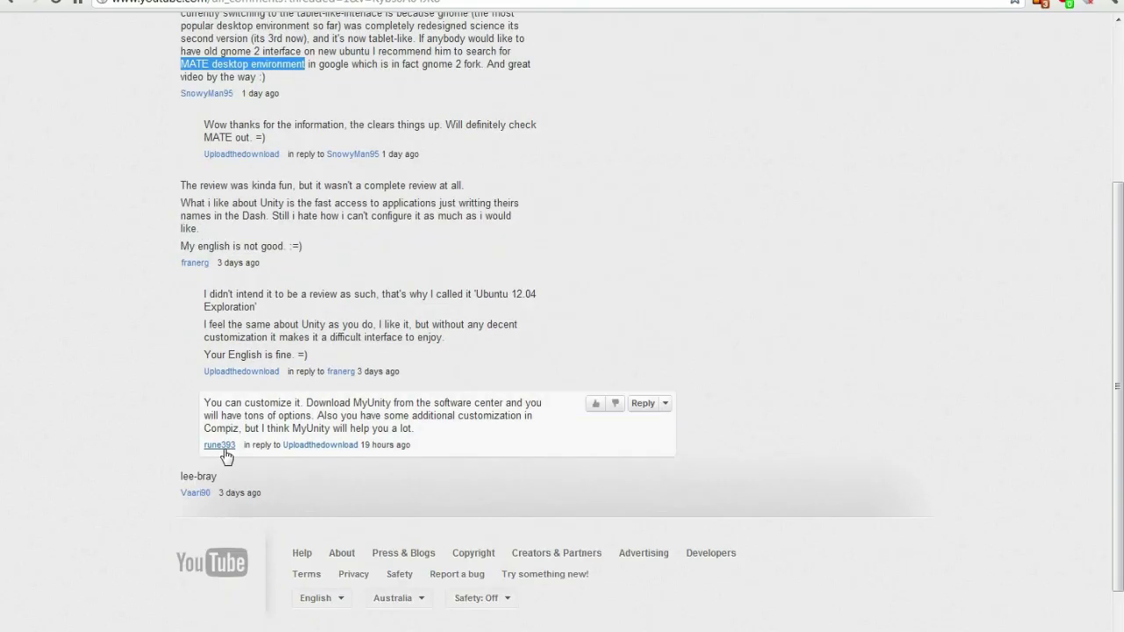